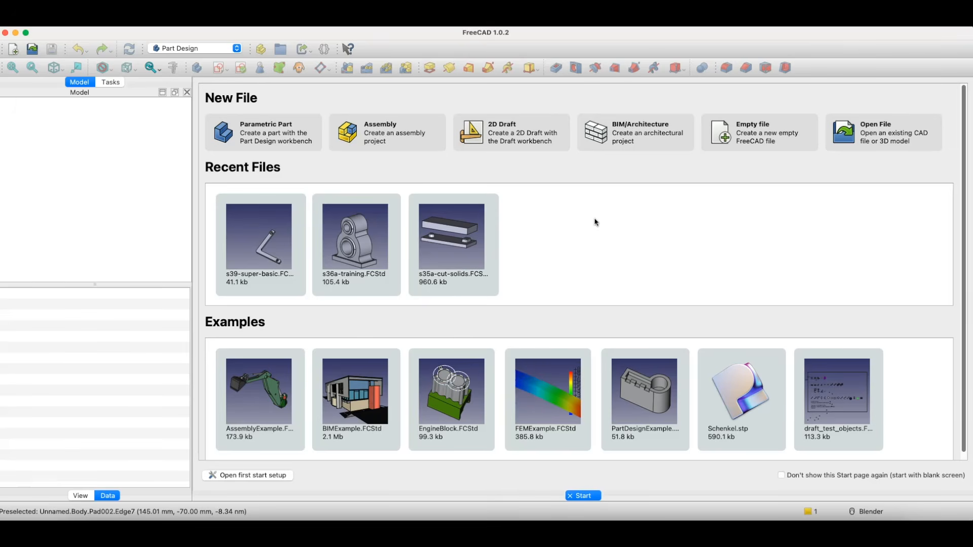
- Create a new Parametric Part document and start a sketch on the body's XY plane
left_click(585, 207)
left_click(280, 131)
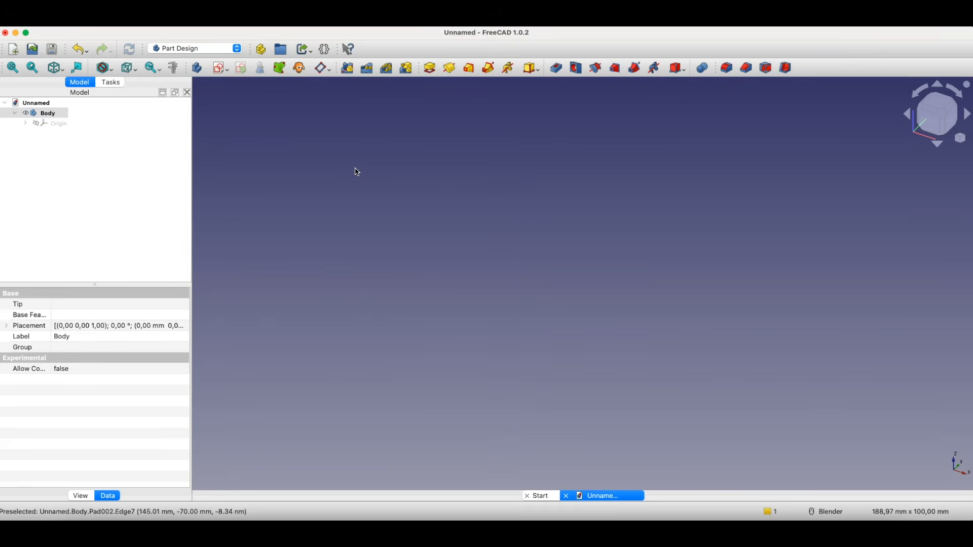
left_click(302, 149)
left_click(272, 125)
left_click(220, 68)
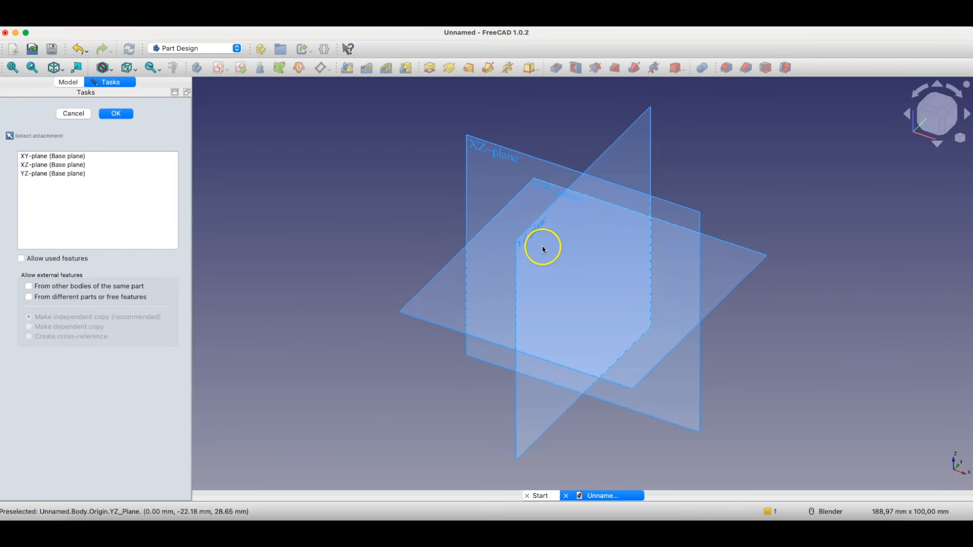
left_click(545, 191)
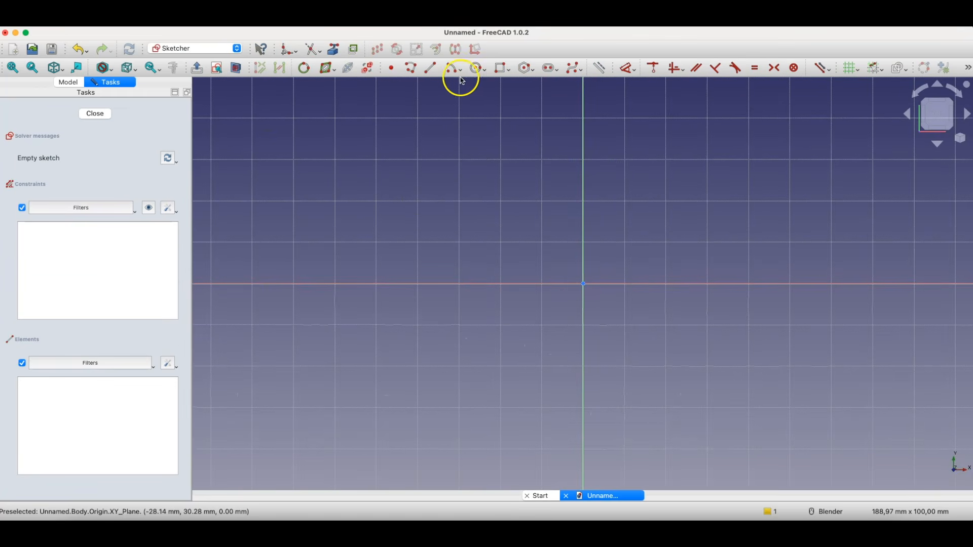
- Sketch a rectangle of about 38 × 29 mm with one corner on the origin and finish the sketch
left_click(500, 68)
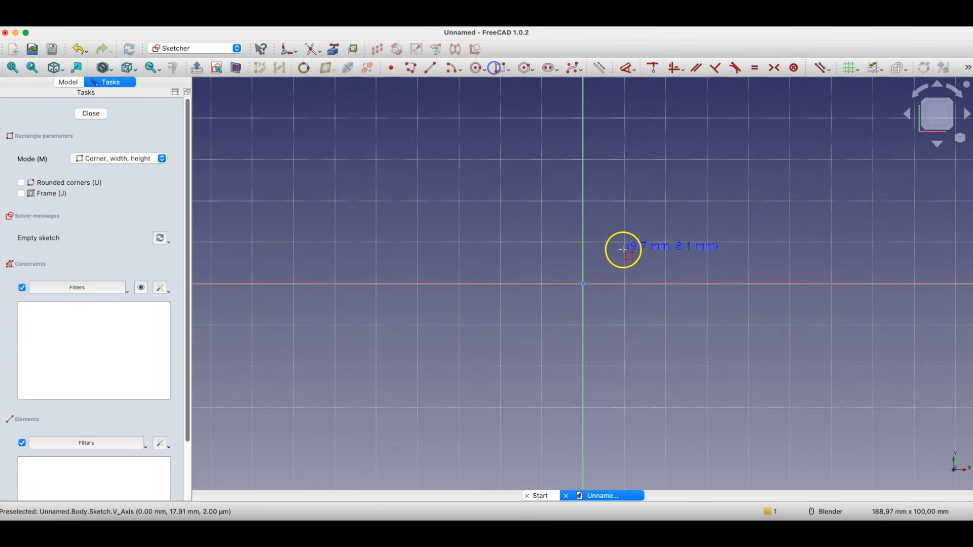
left_click(582, 284)
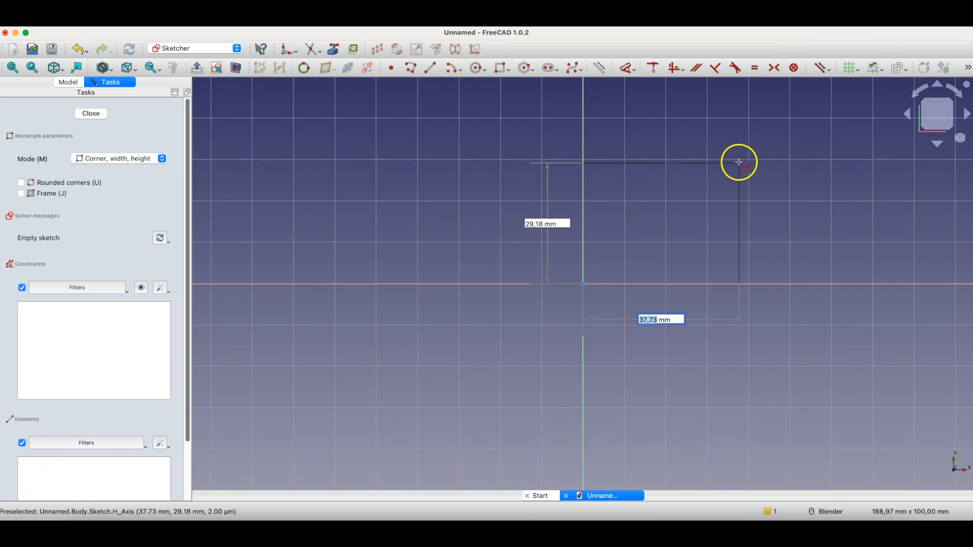
left_click(739, 162)
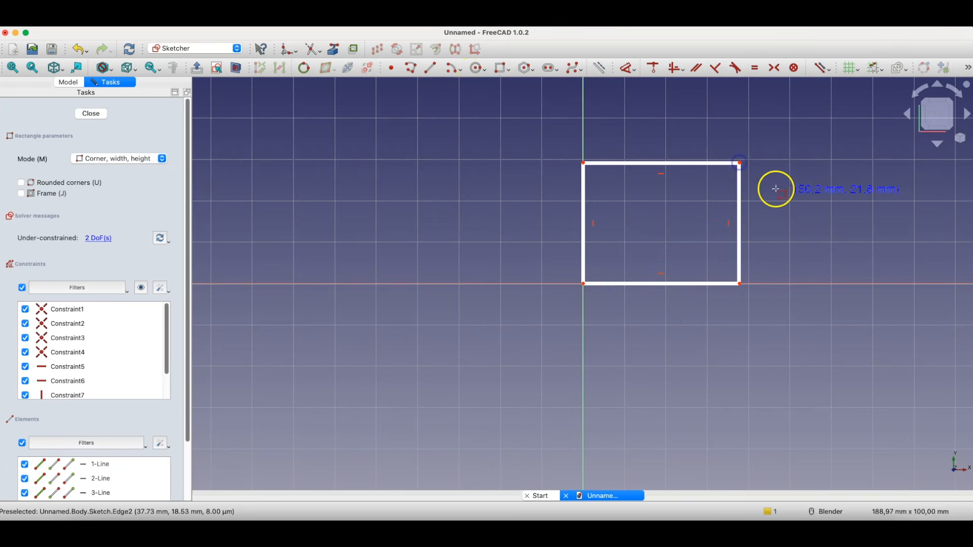
left_click(92, 114)
- Pad the rectangle sketch with a length of 30 mm
left_click(434, 70)
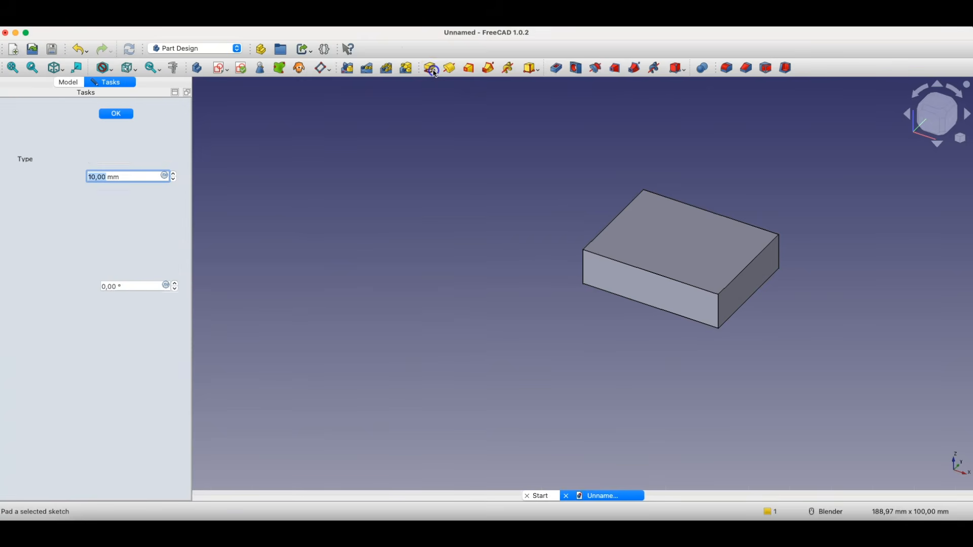
type("4")
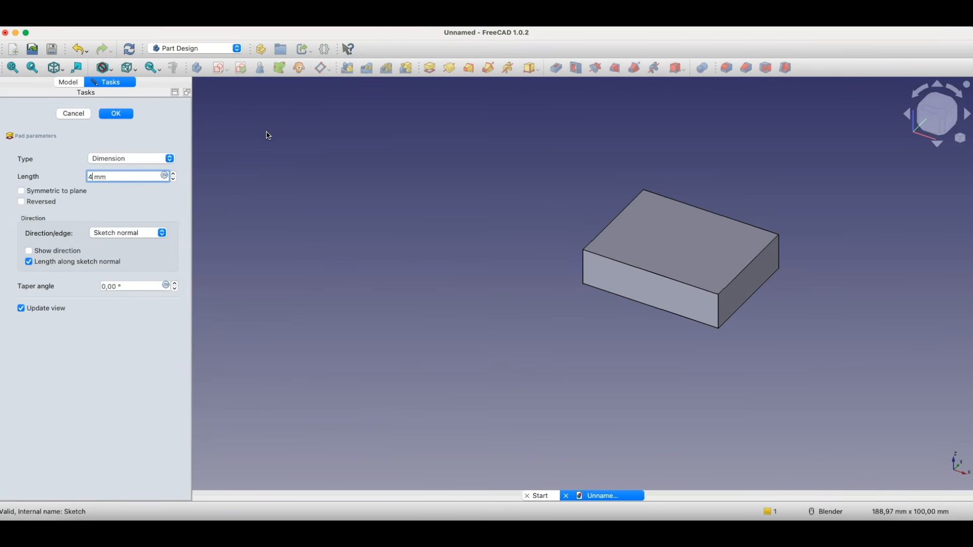
type("0")
left_click(168, 199)
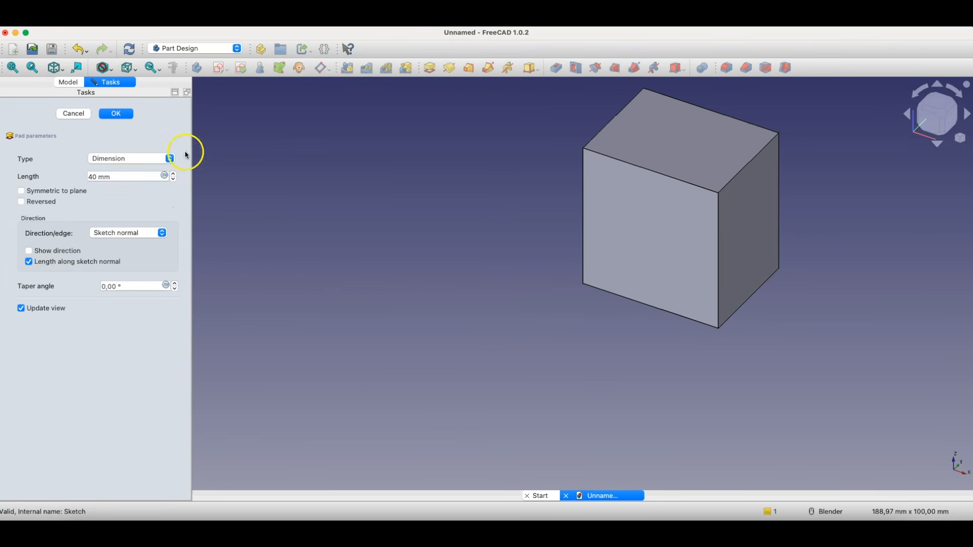
left_click(174, 179)
left_click(174, 179)
left_click(173, 179)
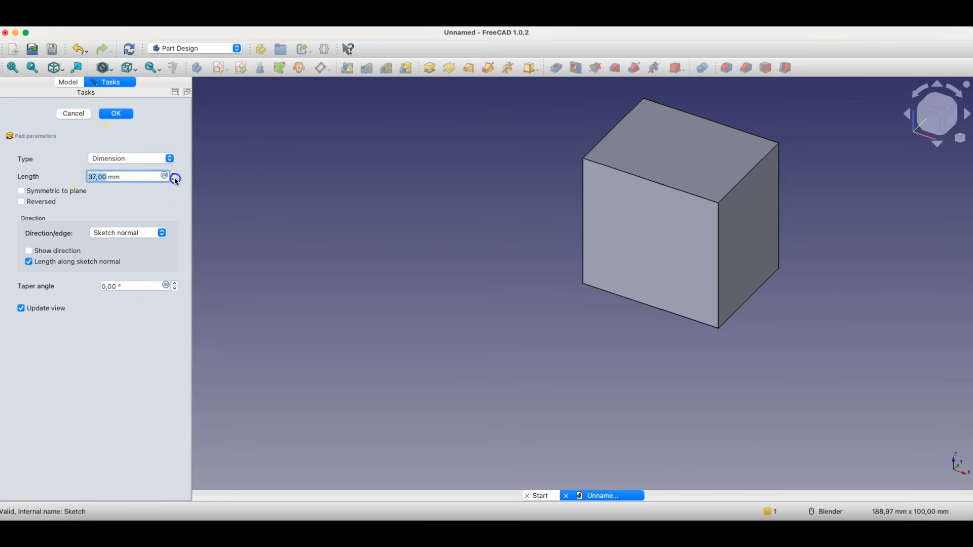
left_click(174, 179)
left_click(174, 179)
left_click(173, 179)
left_click(174, 178)
left_click(174, 179)
left_click(174, 179)
left_click(174, 179)
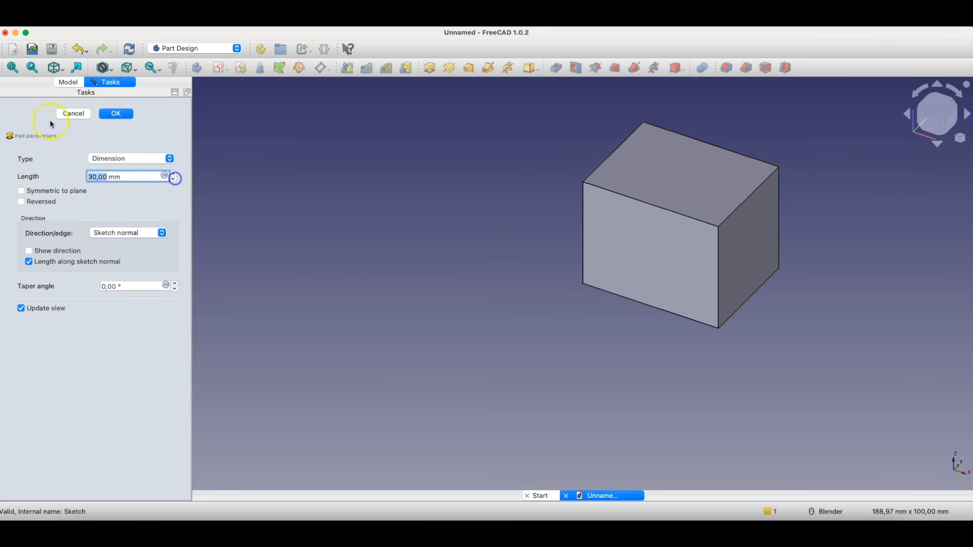
left_click(112, 113)
- Start a sketch on the XY plane and draw a circle that slightly overlaps the box's edge farthest from the vertical axis
scroll(439, 272, "down", 3)
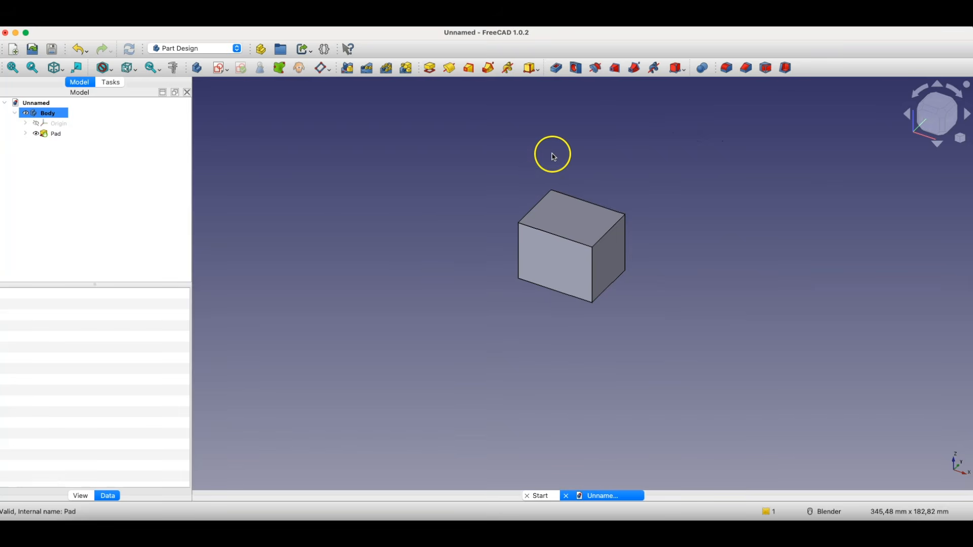
left_click(220, 67)
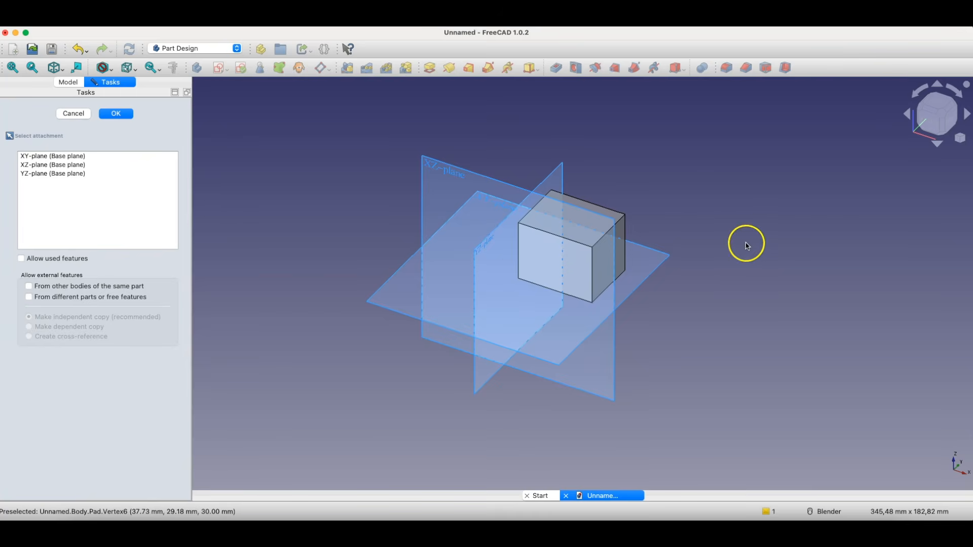
middle_click_drag(357, 248, 366, 237)
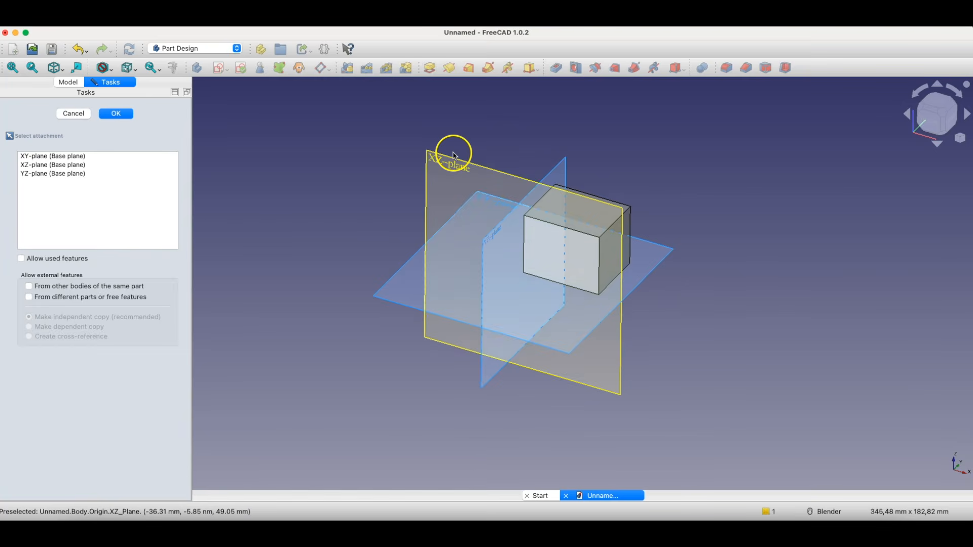
left_click(485, 194)
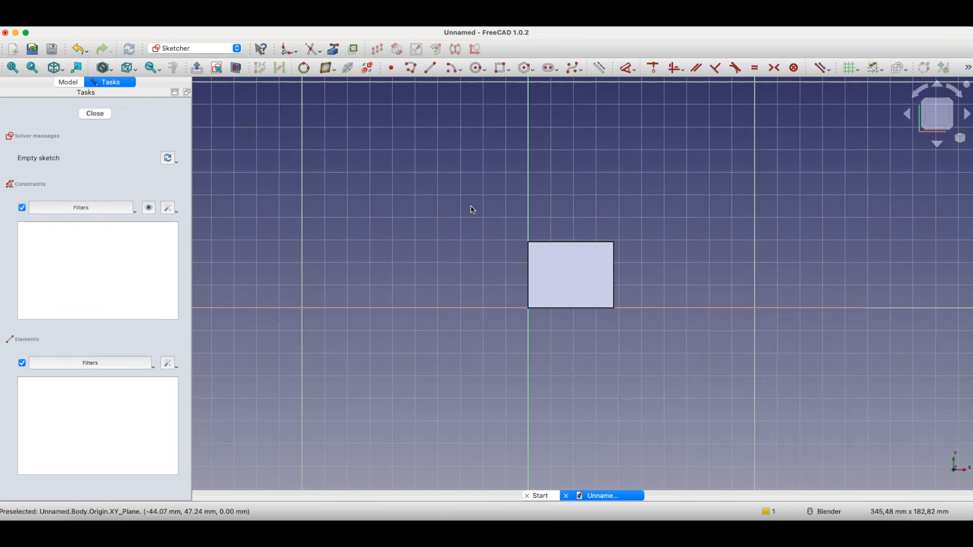
left_click(477, 68)
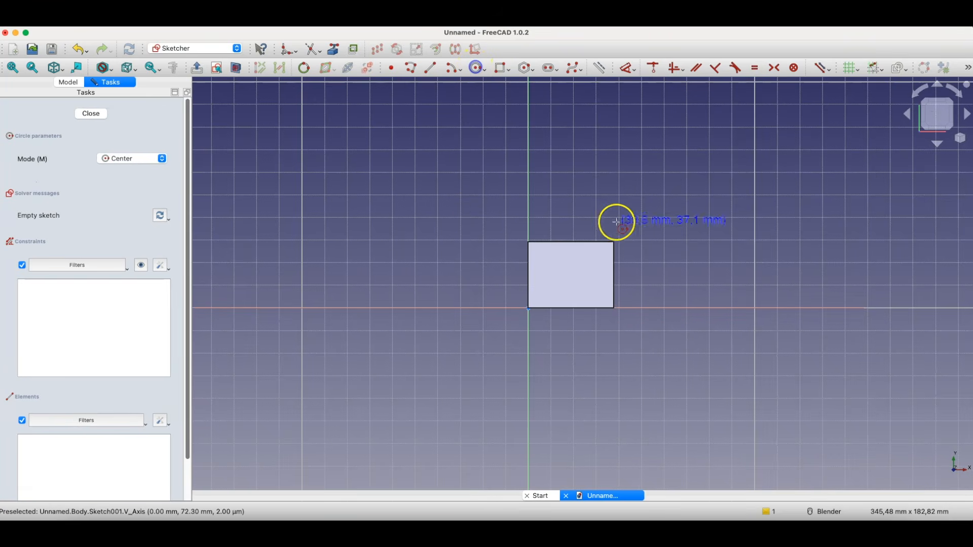
left_click(634, 276)
left_click(657, 284)
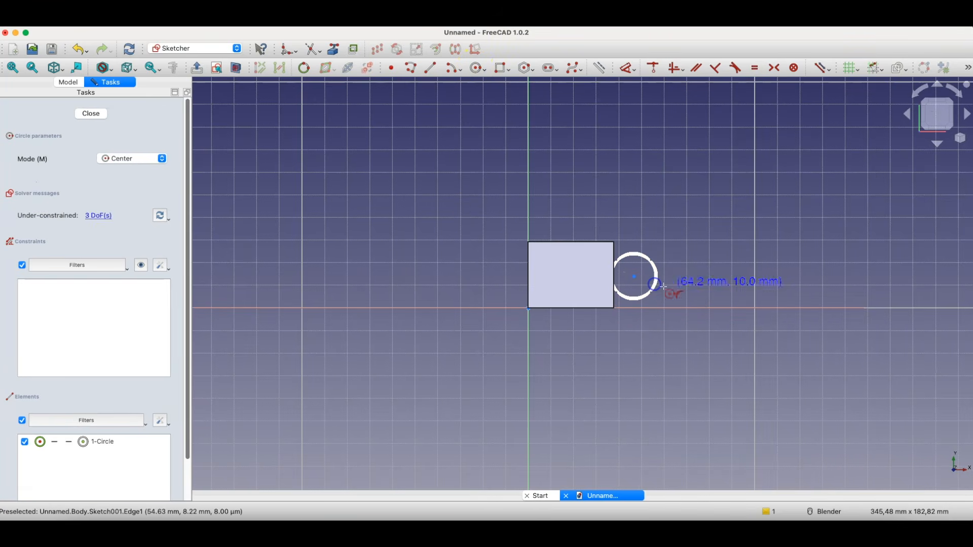
right_click(633, 226)
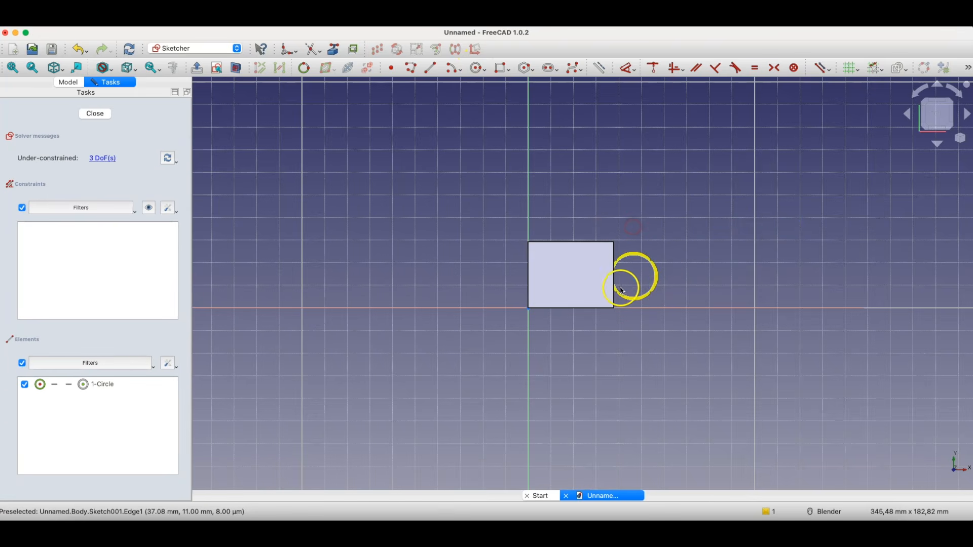
- Move the circle beside the box so that it no longer touches the box, and finish the sketch
left_click_drag(633, 277, 643, 274)
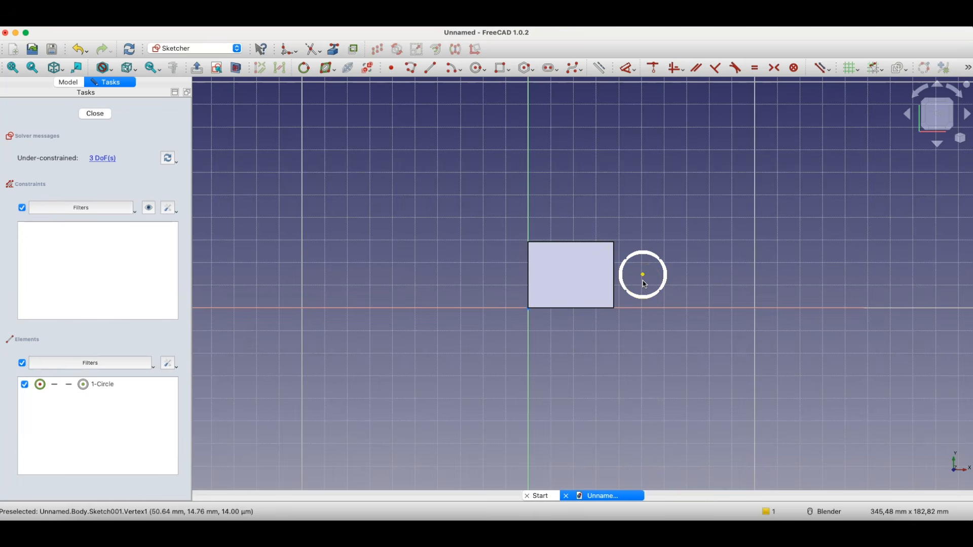
left_click_drag(642, 274, 639, 276)
left_click(949, 344)
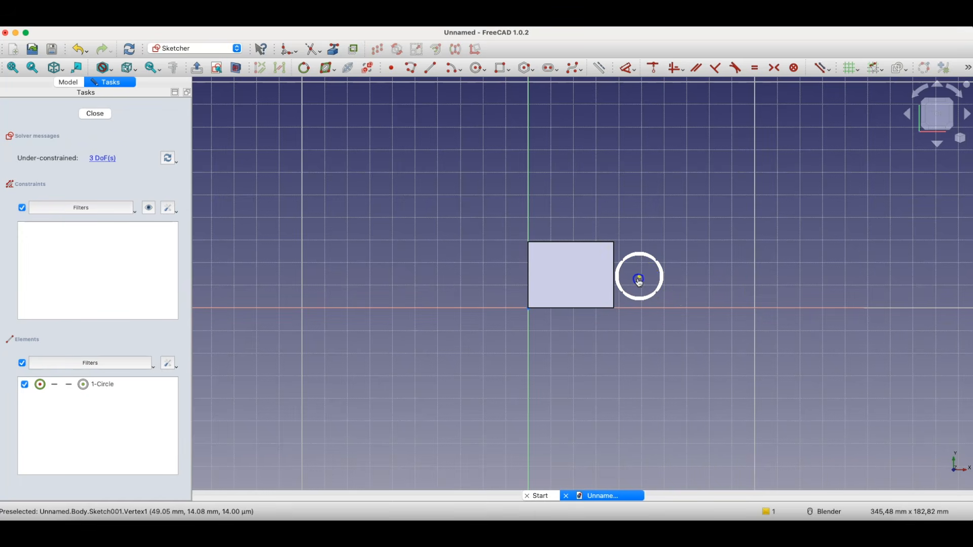
left_click_drag(639, 280, 635, 276)
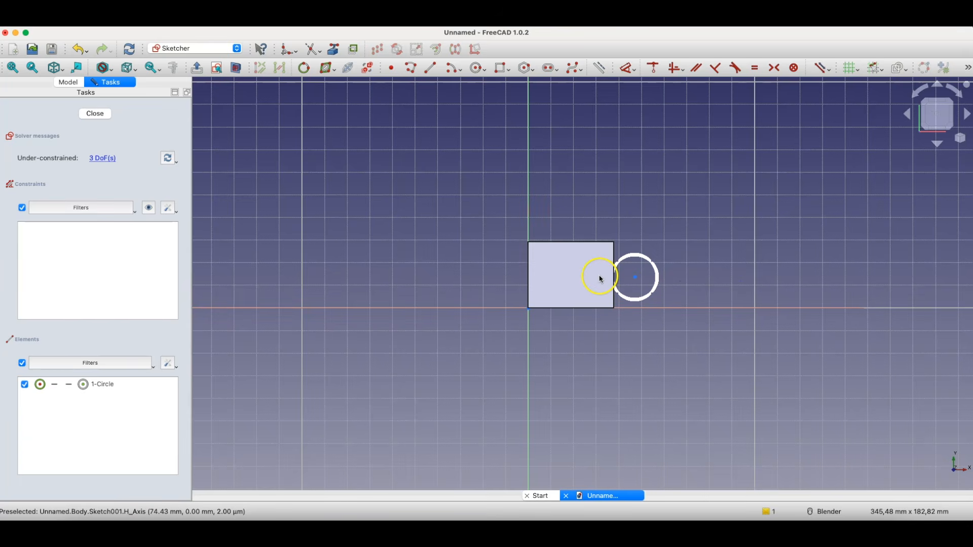
mouse_move(633, 277)
left_mouse_down()
mouse_move(624, 276)
mouse_move(649, 277)
left_mouse_up()
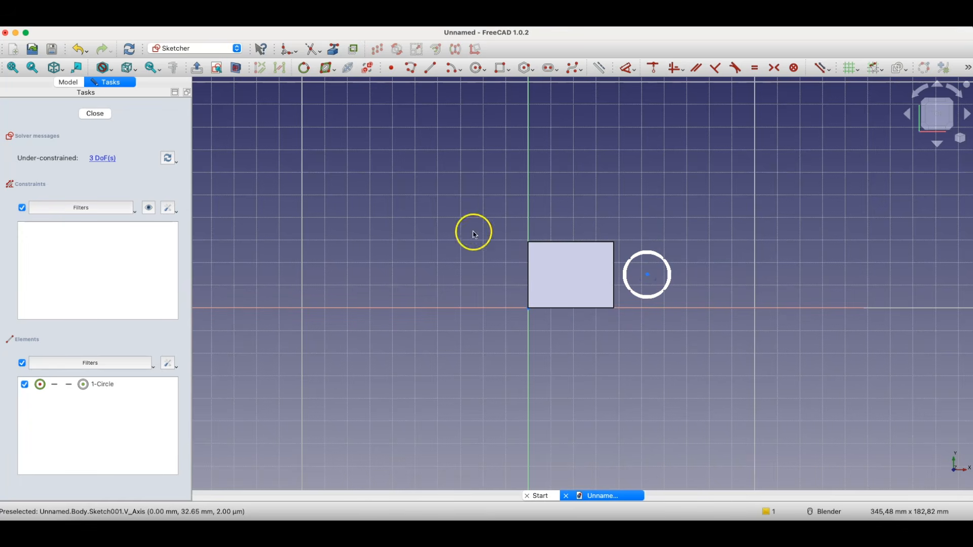
left_click(84, 113)
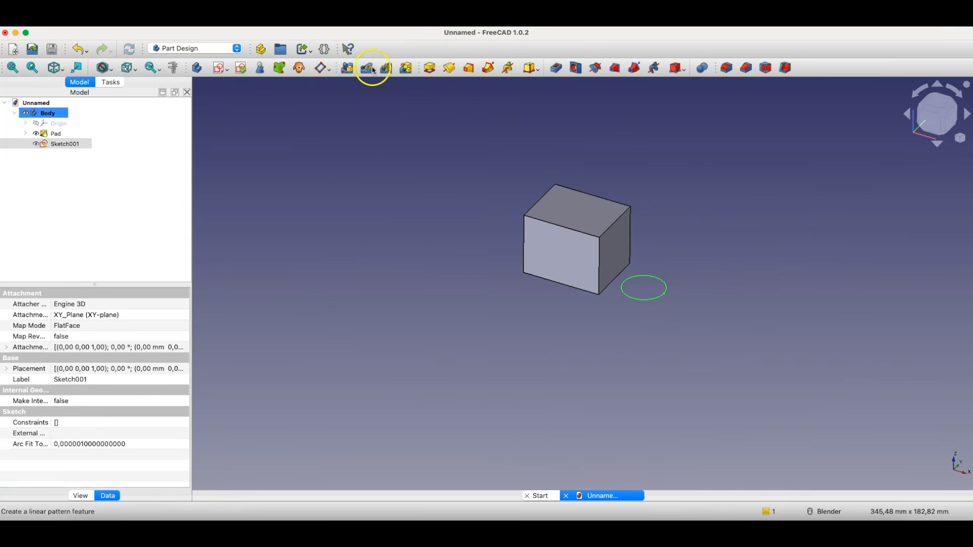
- Try to pad the detached circle with a length of 13 mm
left_click(428, 69)
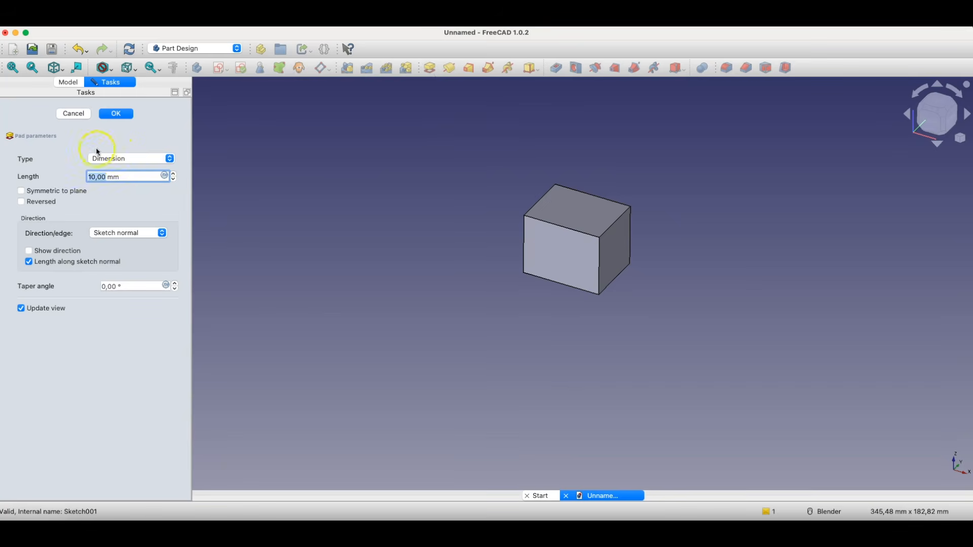
left_click(174, 174)
left_click(173, 174)
left_click(173, 174)
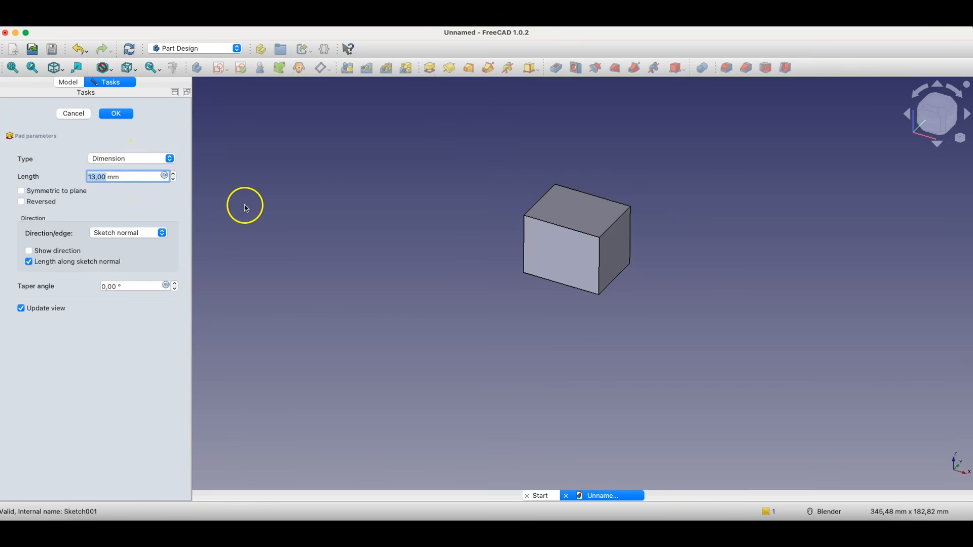
left_click(83, 116)
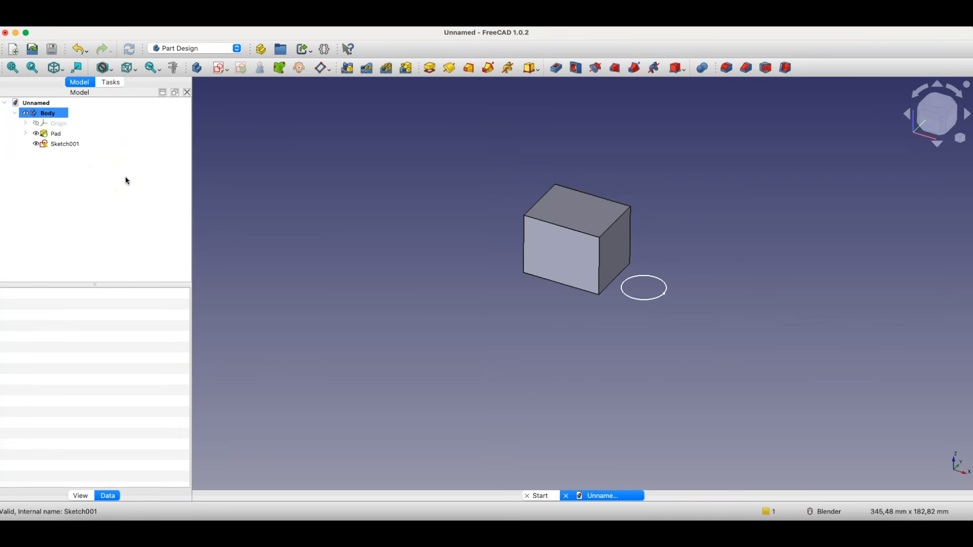
- Reopen the circle sketch, move the circle back so it overlaps the box's edge, and finish the sketch
left_click(117, 166)
double_click(67, 142)
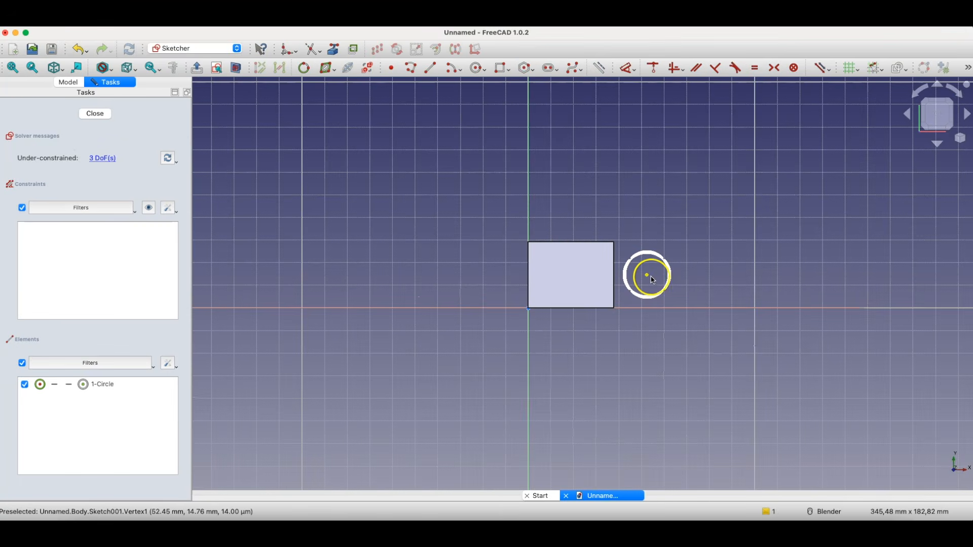
left_click_drag(649, 278, 634, 277)
left_click(94, 114)
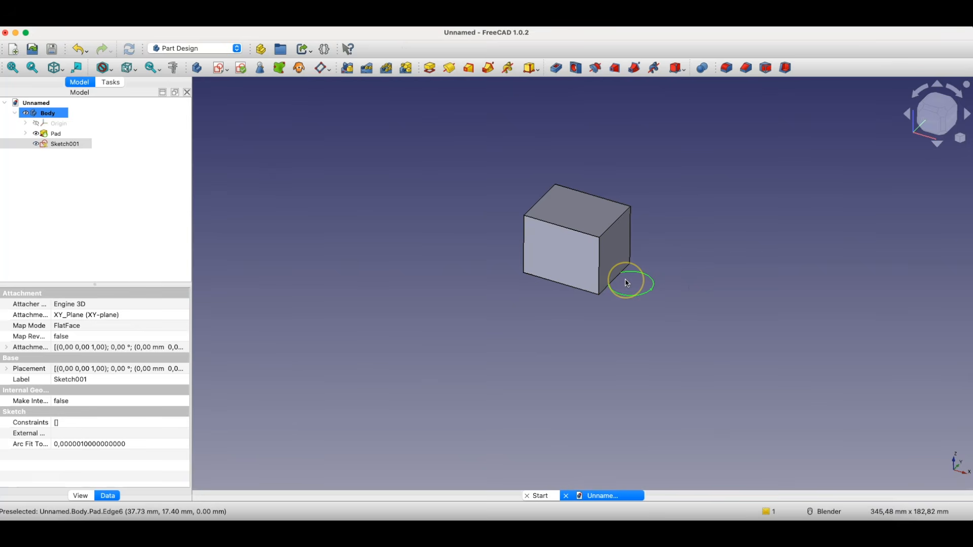
- Pad the circle overlapping the box with a length of 10 mm
left_click(430, 68)
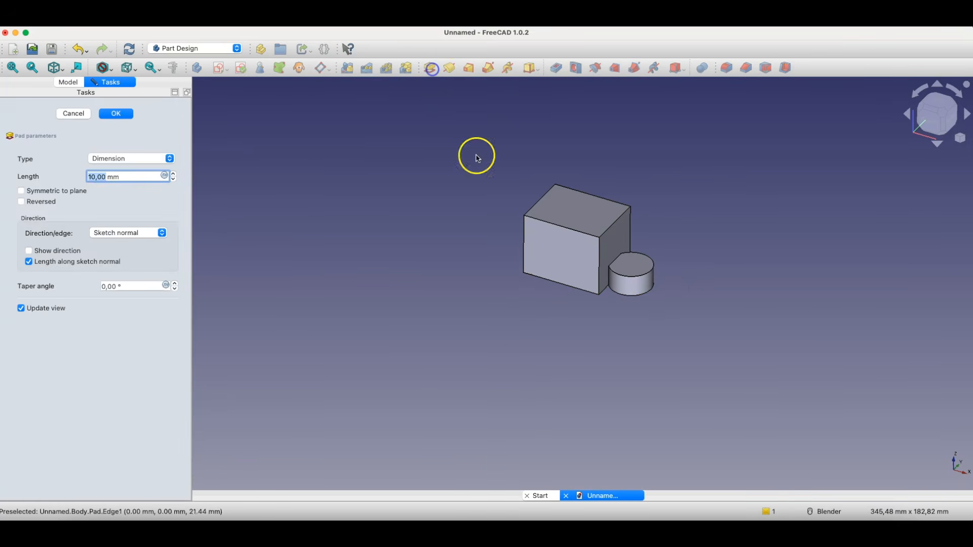
left_click(115, 118)
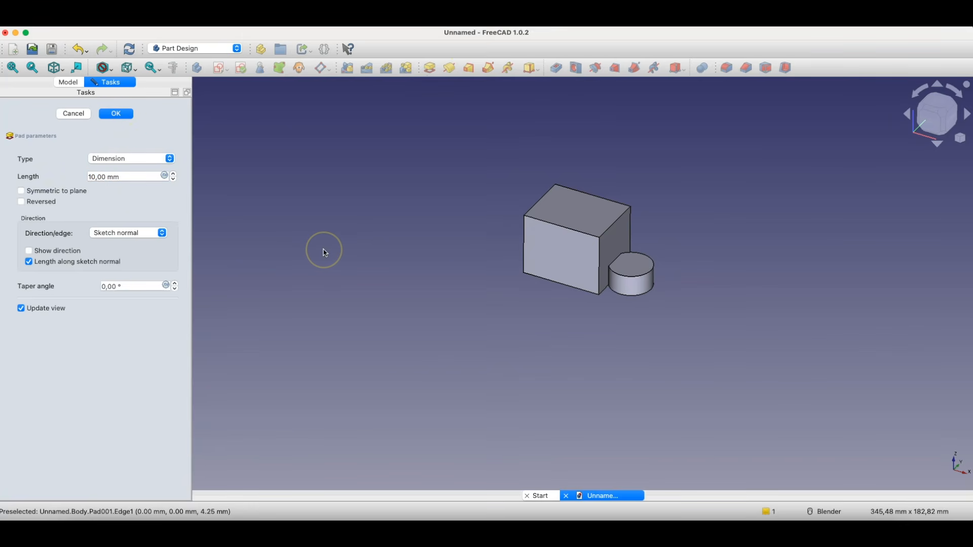
left_click(117, 114)
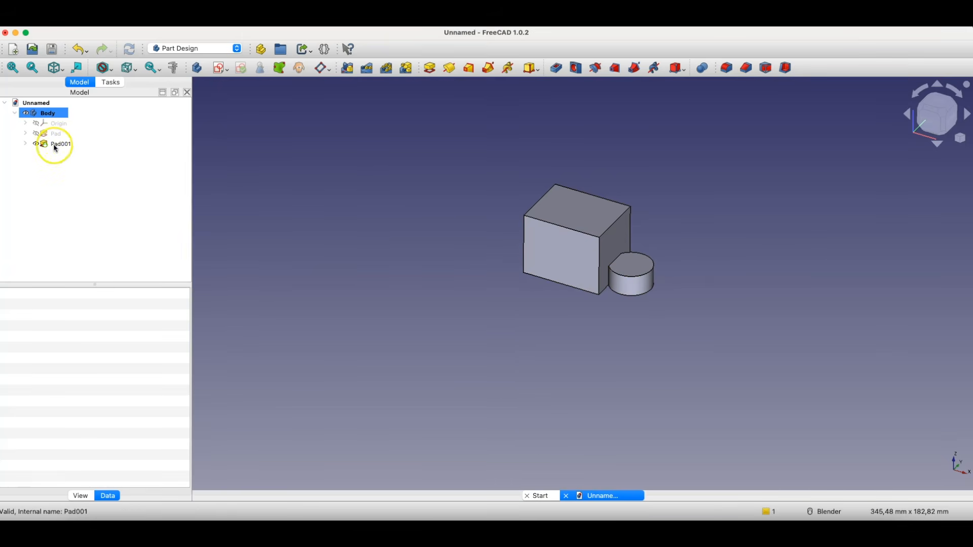
- Sketch a circle on the XZ plane, centred above the box and cutting across its top edge, and finish the sketch
left_click(221, 70)
left_click(431, 120)
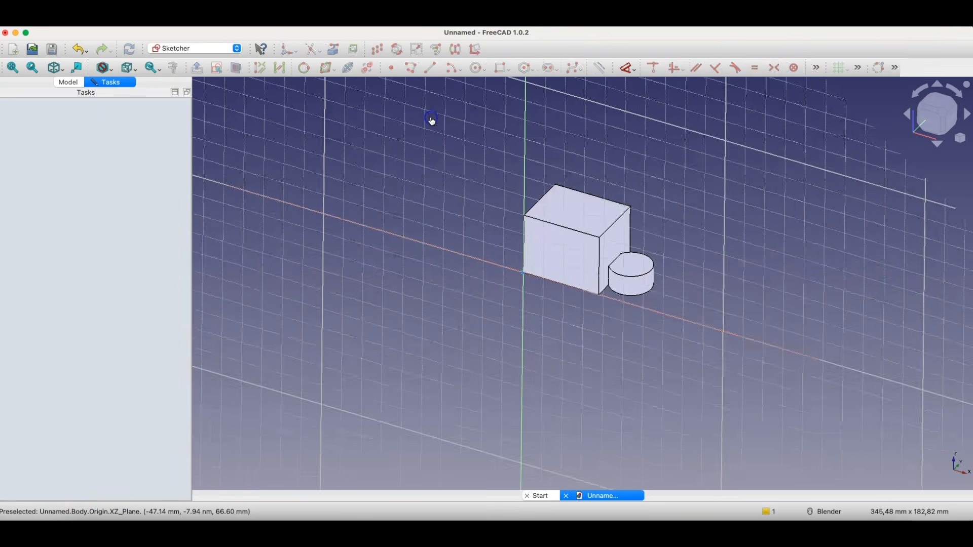
left_click(476, 67)
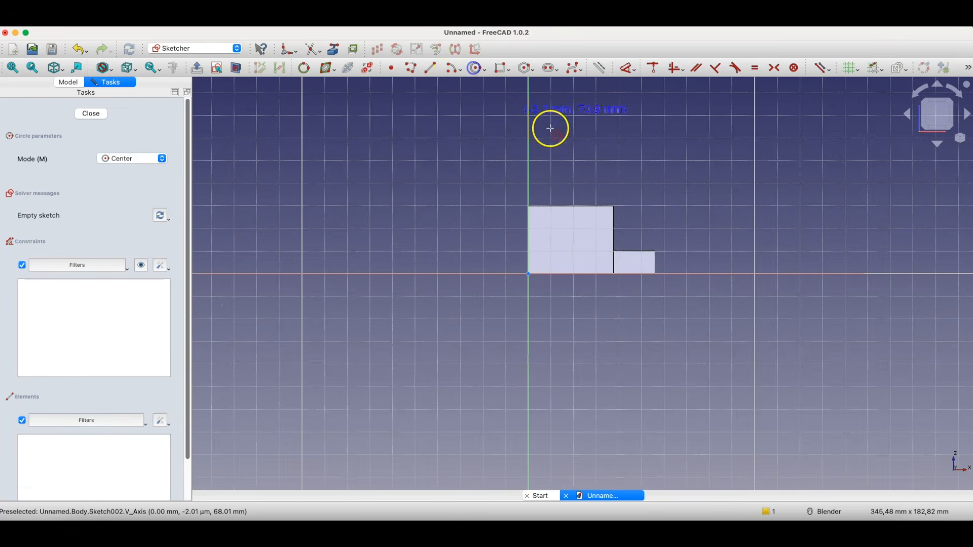
left_click(568, 175)
left_click(575, 215)
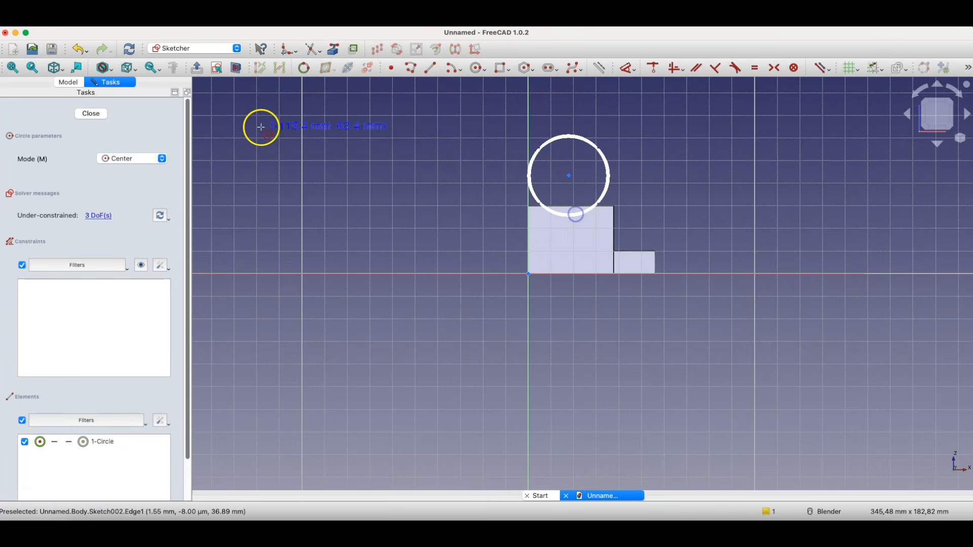
left_click(104, 113)
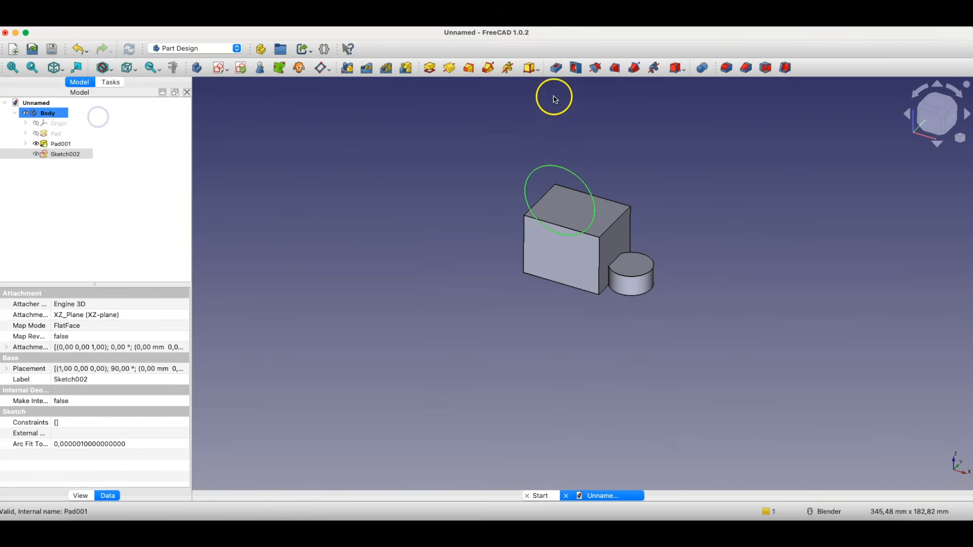
- Pad the circle crossing the box's top edge by 10 mm in the reversed direction, so it extends over the box
left_click(427, 70)
middle_click_drag(509, 265, 417, 263)
left_click(21, 202)
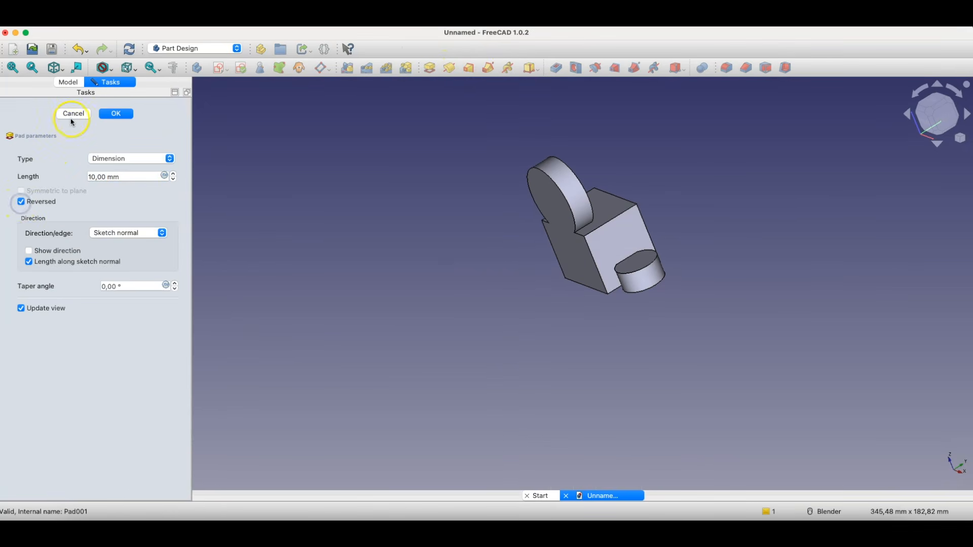
left_click(106, 115)
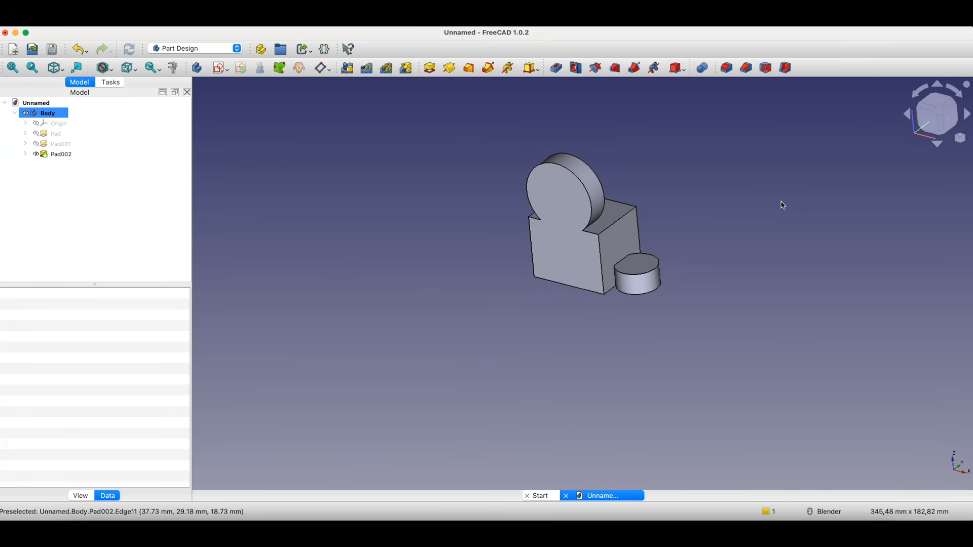
- Sketch a six-sided polygon centred on the top face of the small cylinder and finish the sketch
middle_click_drag(744, 324, 575, 356)
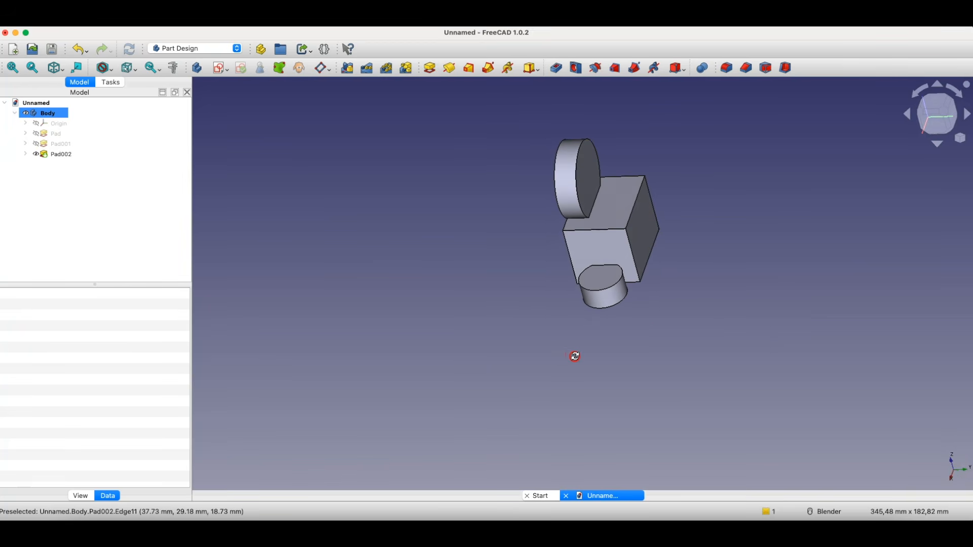
left_click(589, 178)
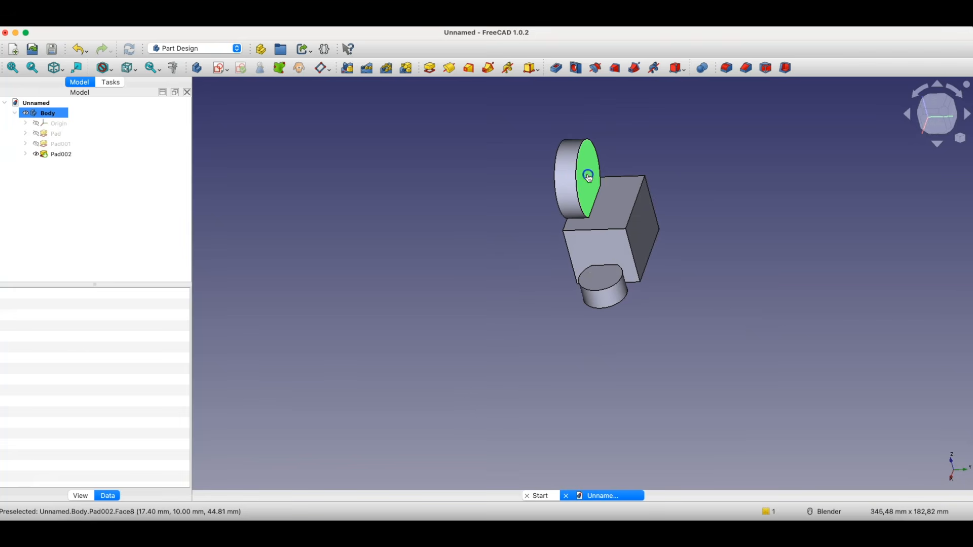
left_click(600, 277)
middle_click_drag(524, 317, 596, 215)
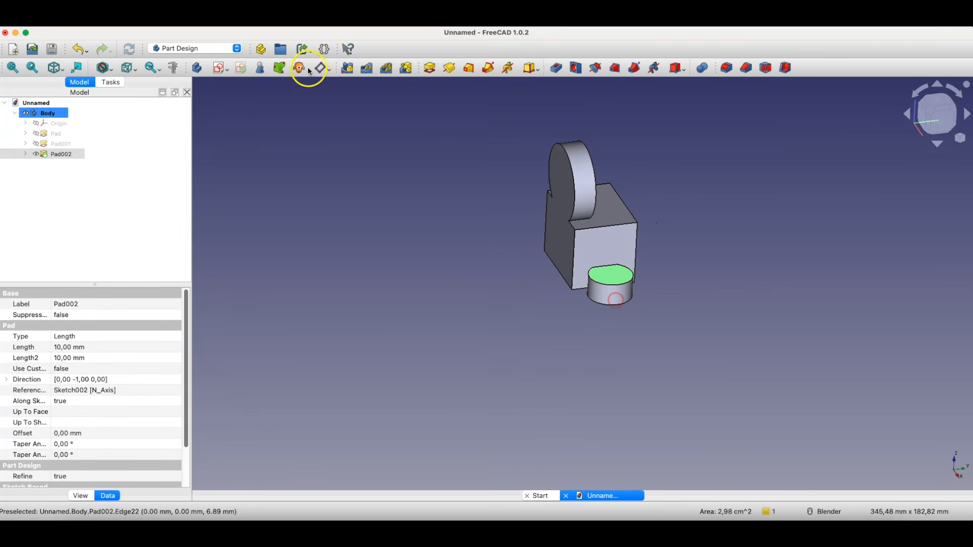
left_click(218, 68)
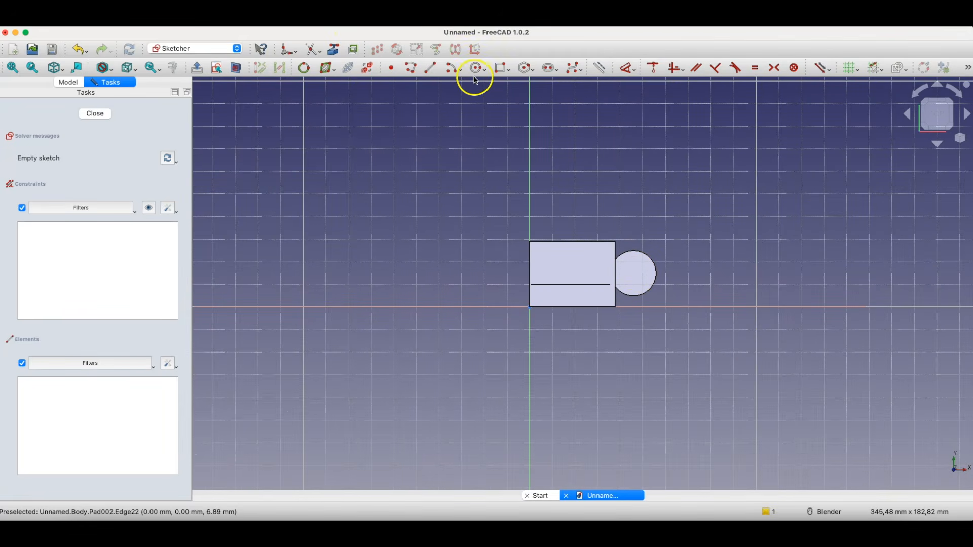
left_click(526, 68)
left_click(632, 274)
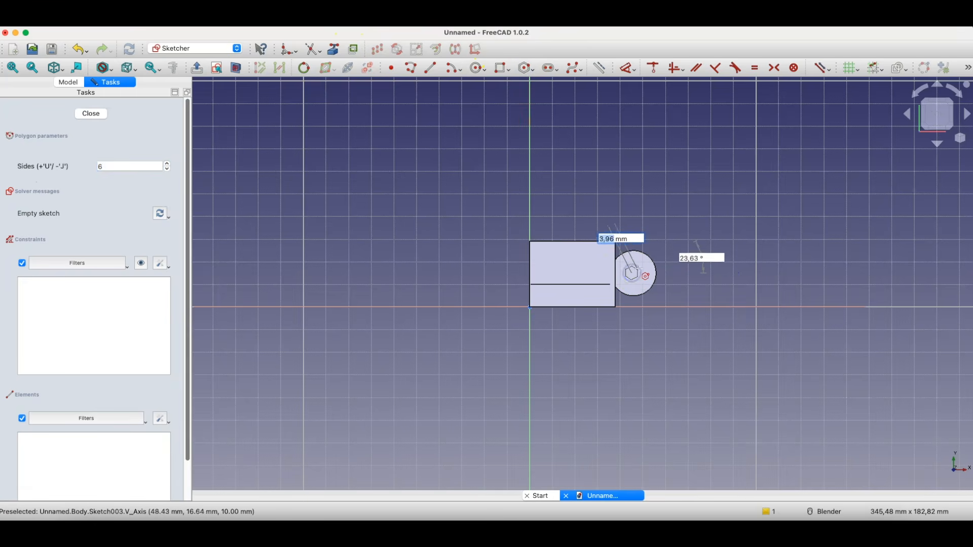
left_click(633, 260)
left_click(92, 113)
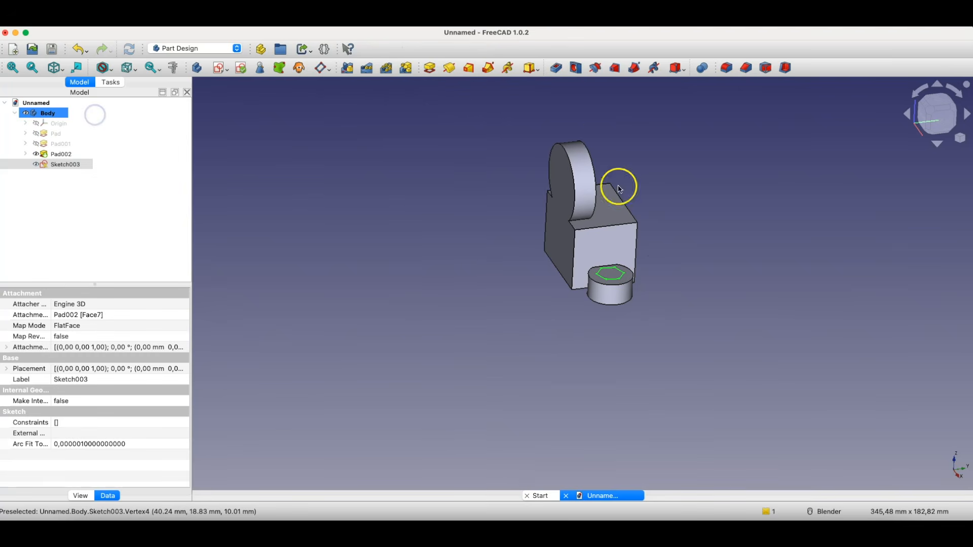
- Pad the hexagon sketch upward from the small cylinder with a length of 10 mm
middle_click_drag(569, 308, 619, 322)
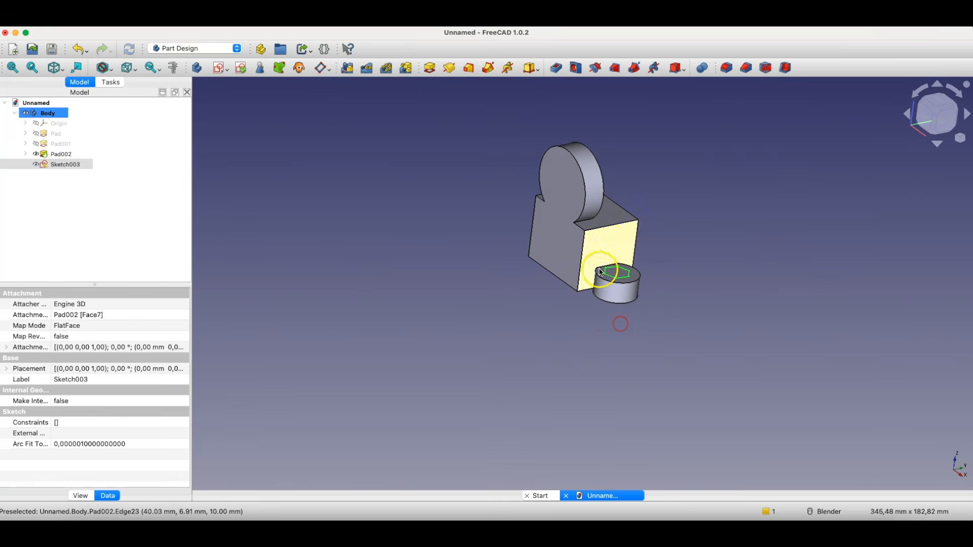
left_click(429, 67)
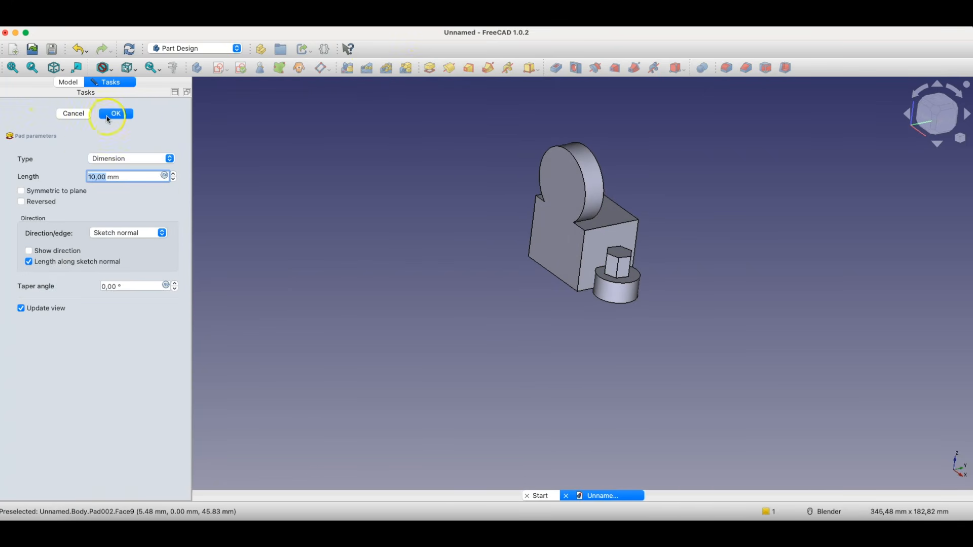
left_click(108, 117)
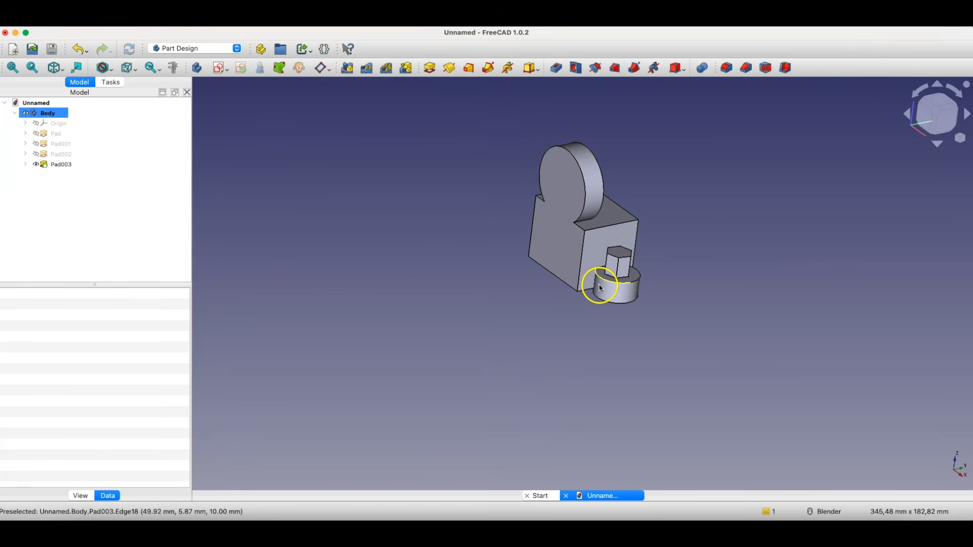
middle_click_drag(523, 271, 494, 266)
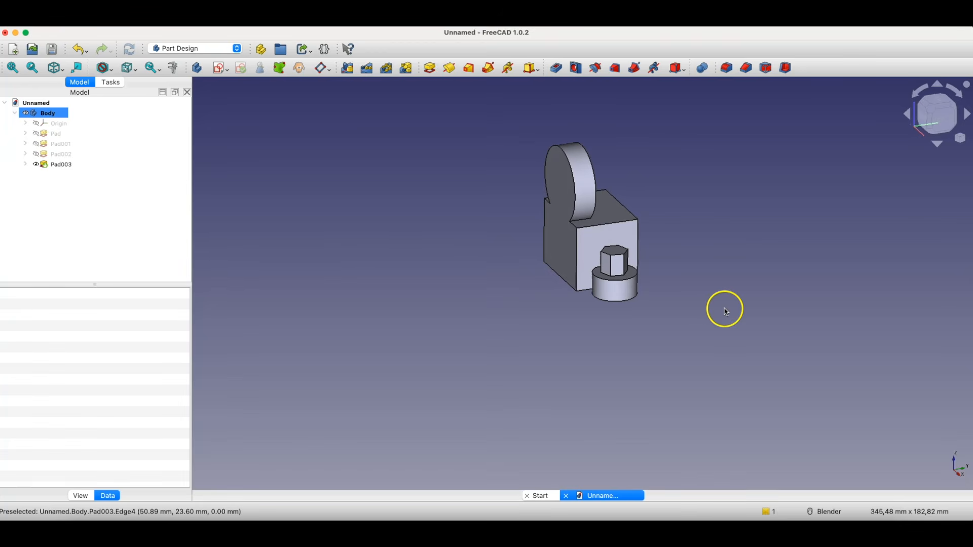
- Chamfer the box's long upper edge opposite the large disc with an equal distance of 15 mm
middle_click_drag(723, 306, 598, 337)
left_click(642, 211)
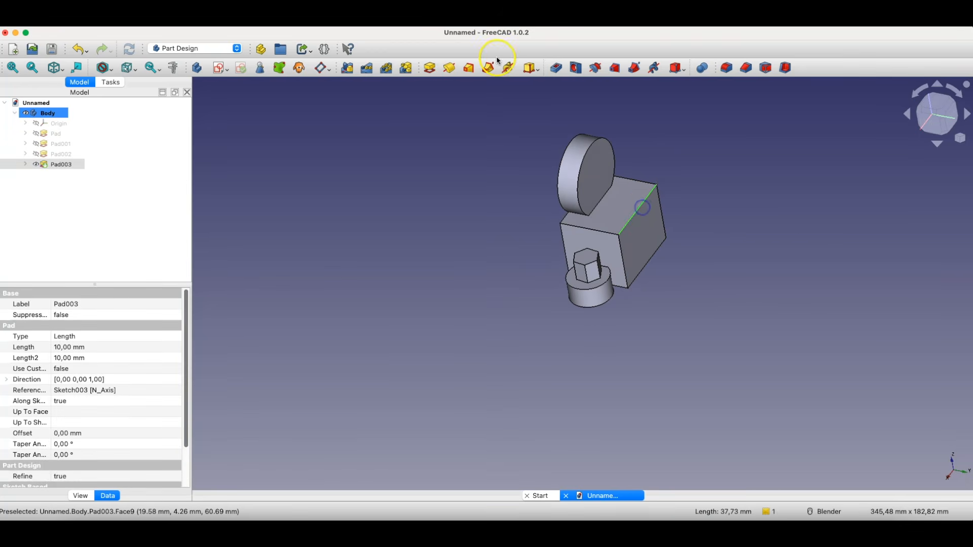
left_click(746, 68)
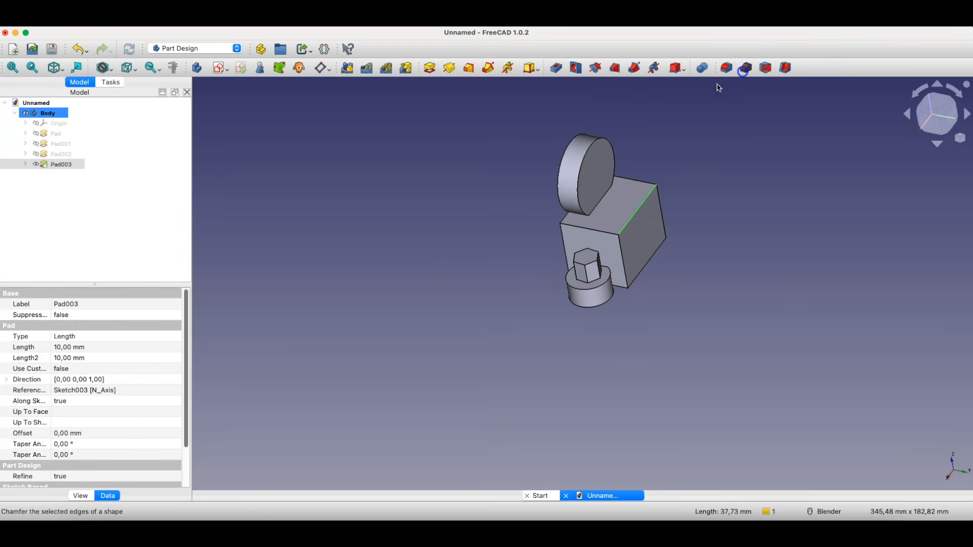
left_click(154, 294)
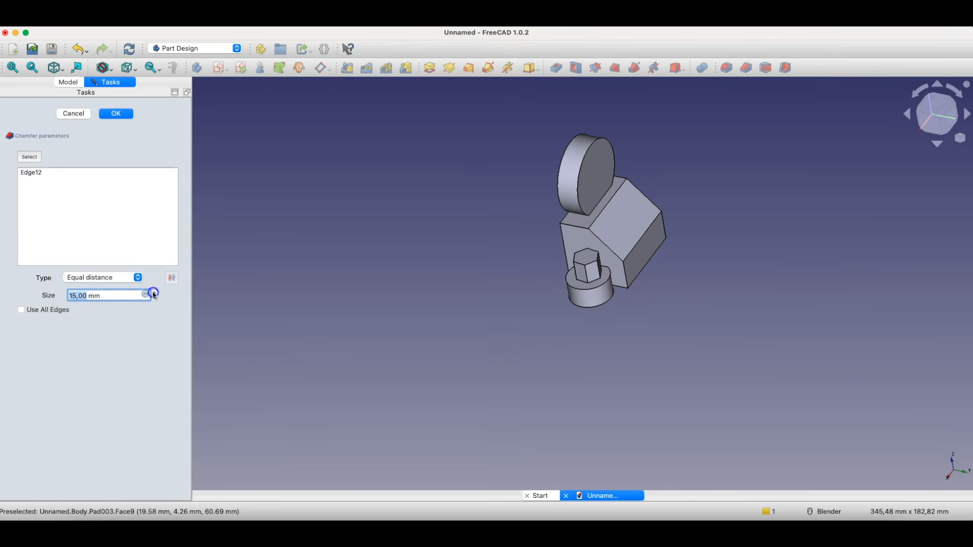
left_click(116, 113)
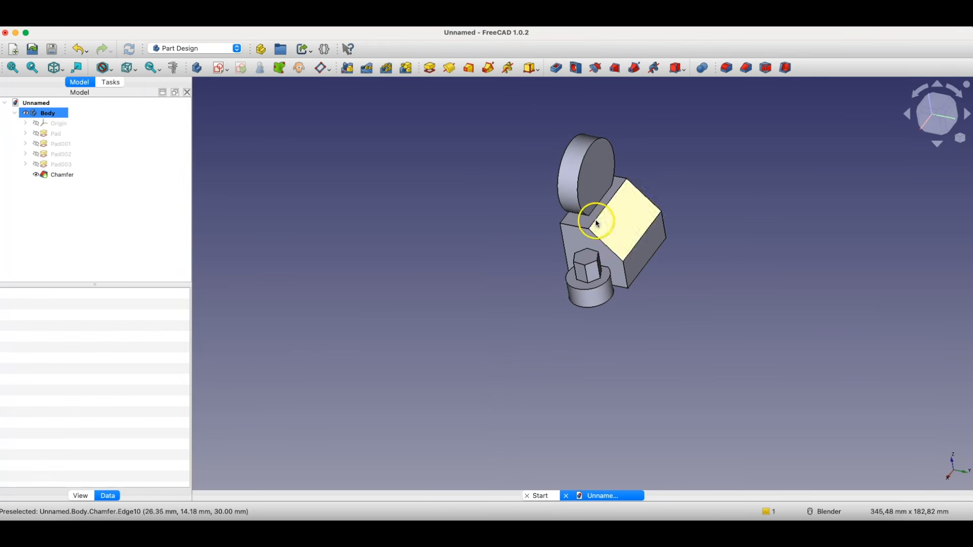
- Sketch two small circles side by side on the sloped chamfer face, centred on the horizontal axis, and finish the sketch
left_click(618, 226)
middle_click_drag(604, 345, 637, 311)
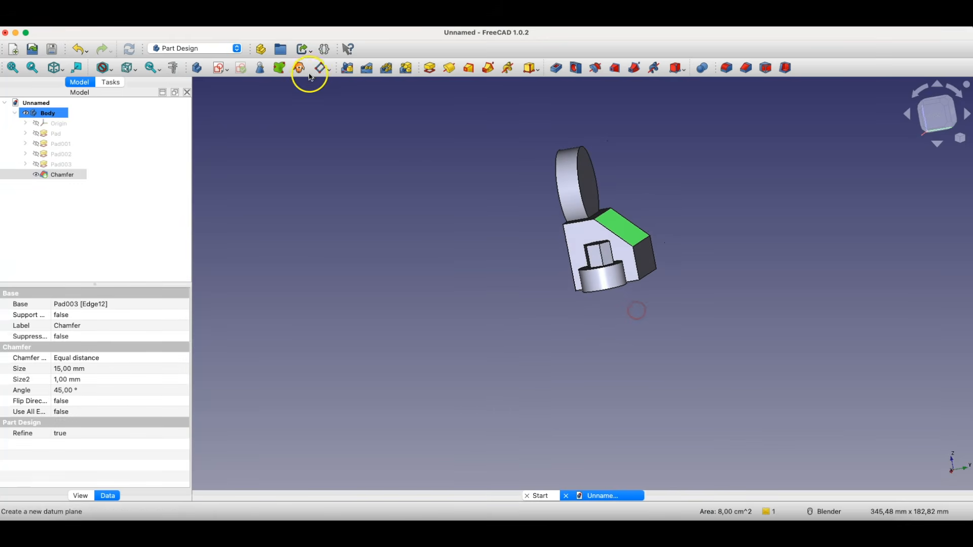
left_click(221, 71)
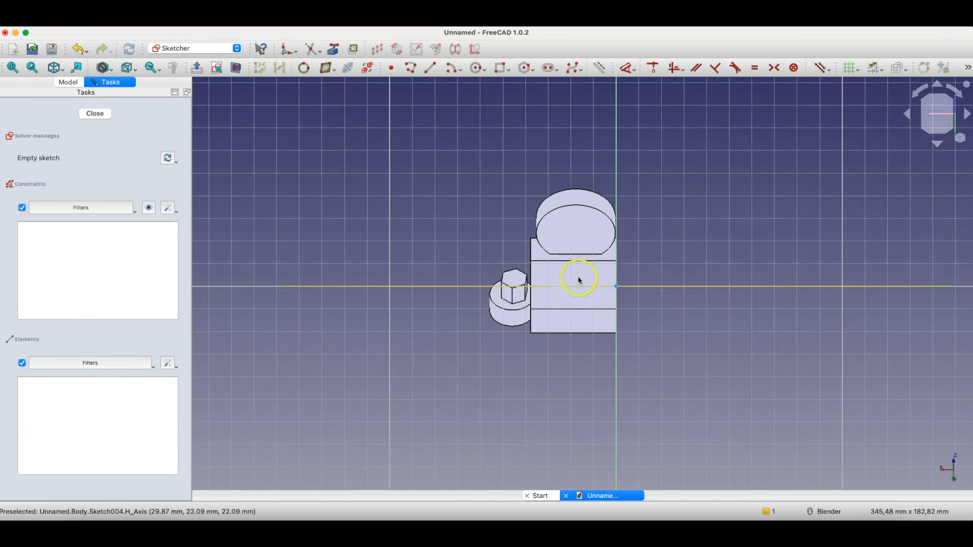
left_click(481, 71)
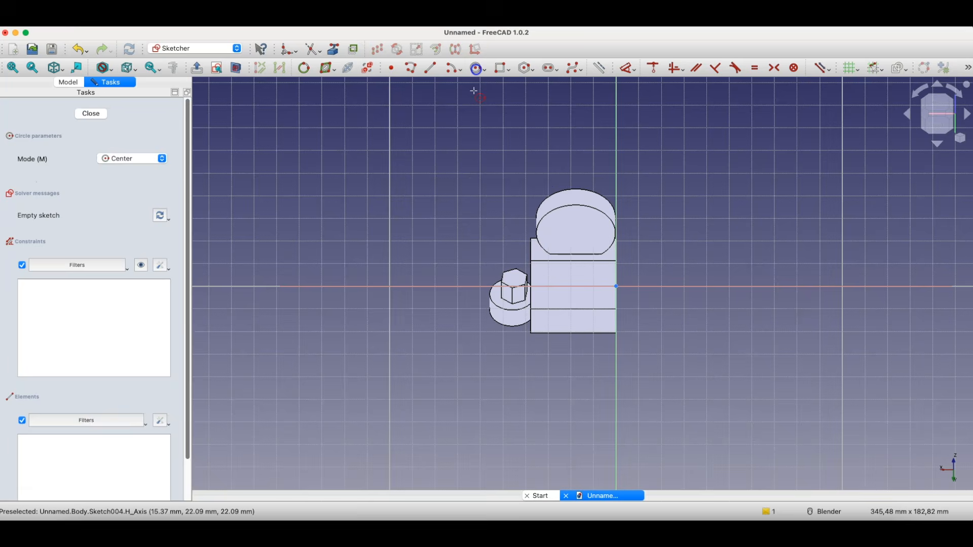
left_click(547, 286)
left_click(557, 293)
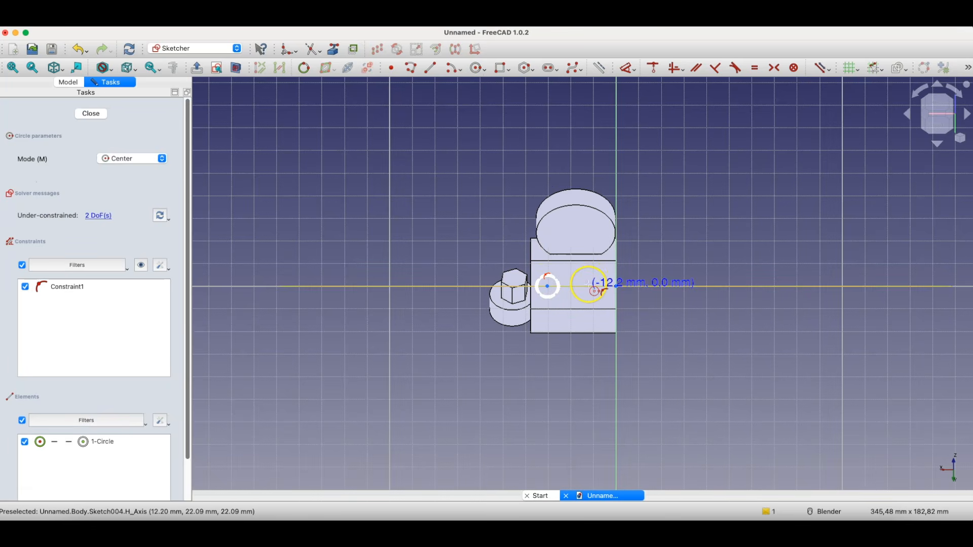
left_click(588, 287)
left_click(596, 293)
left_click(97, 113)
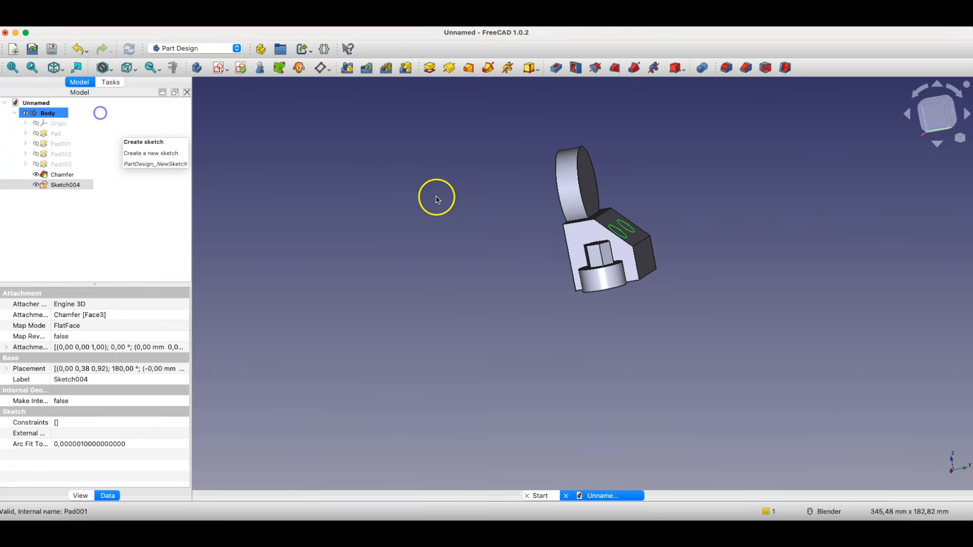
- Pad the two circles on the chamfer face along the sketch normal with a length of 10 mm
left_click(424, 71)
left_click(477, 345)
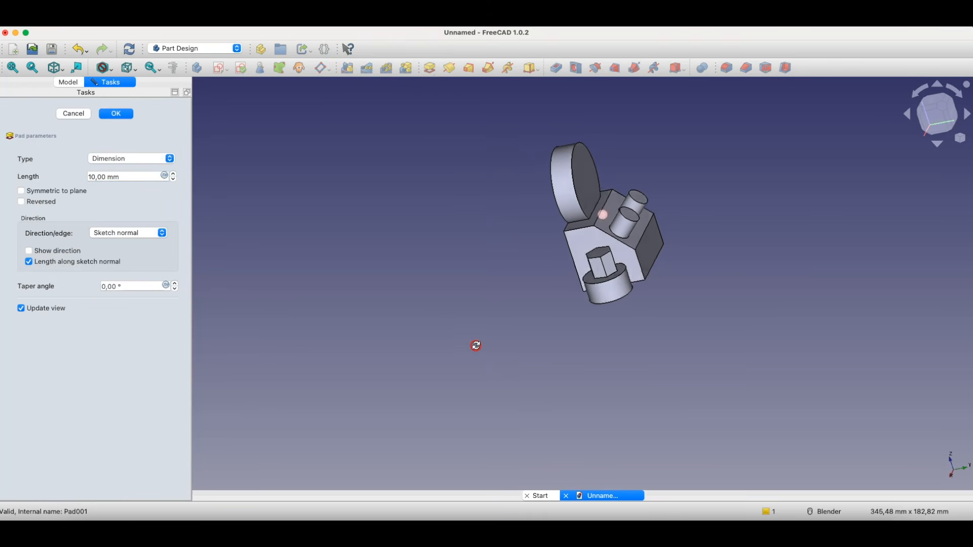
left_click(127, 115)
middle_click_drag(326, 201, 417, 228)
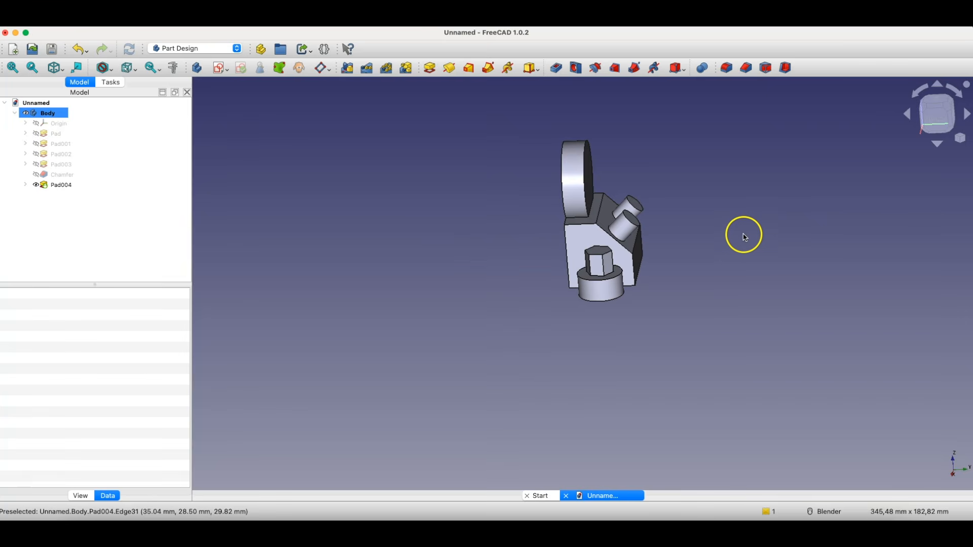
scroll(720, 237, "down", 2)
middle_click_drag(636, 309, 529, 333)
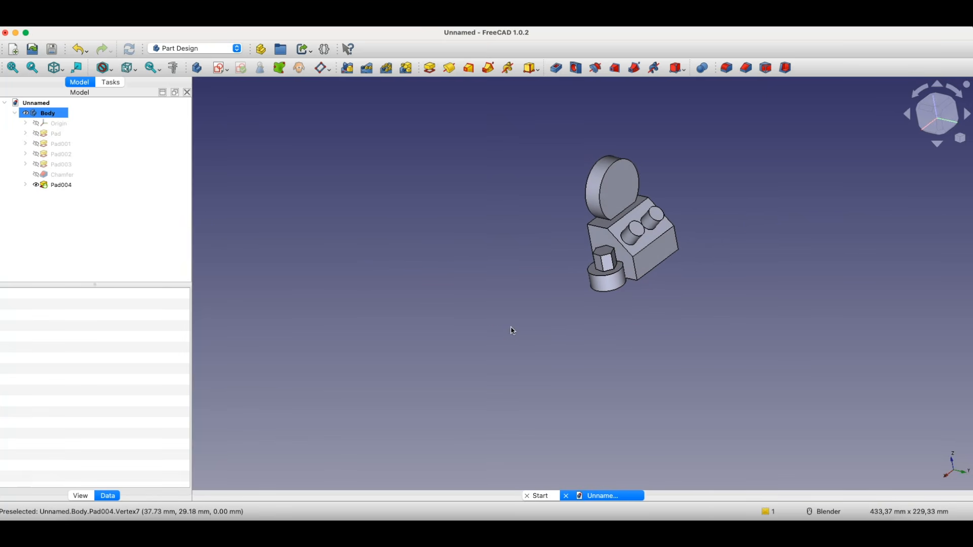
- Create a second document containing a new empty Part Design body
left_click_drag(494, 330, 510, 380)
left_click(555, 500)
left_click(253, 139)
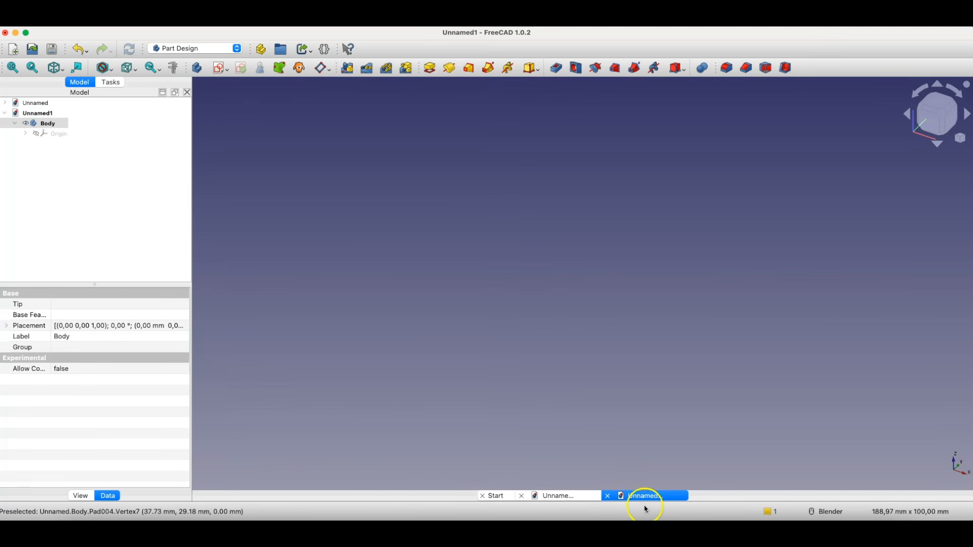
- Switch back and forth between the padded model's document and the new empty one, ending in the new document
left_click(547, 501)
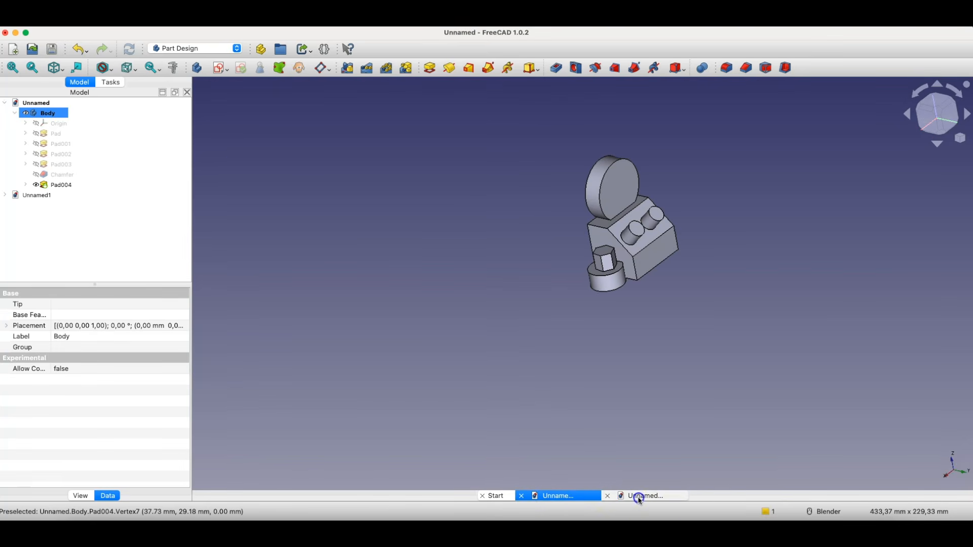
left_click(636, 497)
left_click(565, 496)
left_click(635, 498)
left_click(567, 496)
left_click(646, 495)
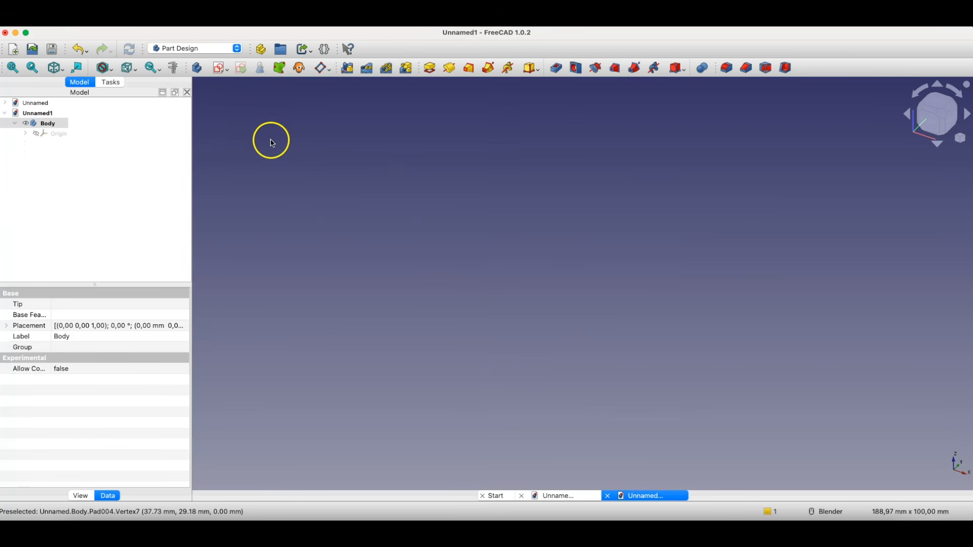
- Sketch a 50 mm line from the origin at 30° on the XZ plane and finish the sketch
left_click(220, 69)
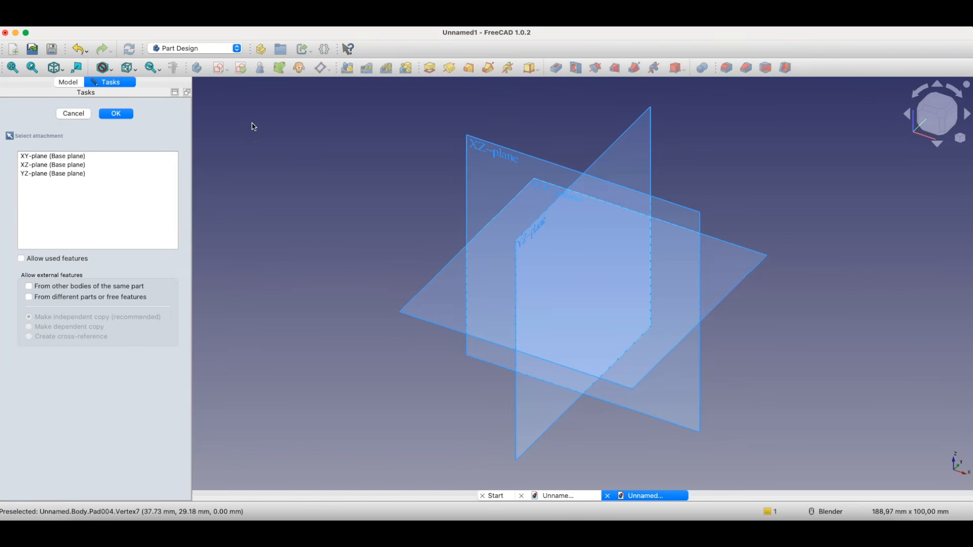
left_click(504, 160)
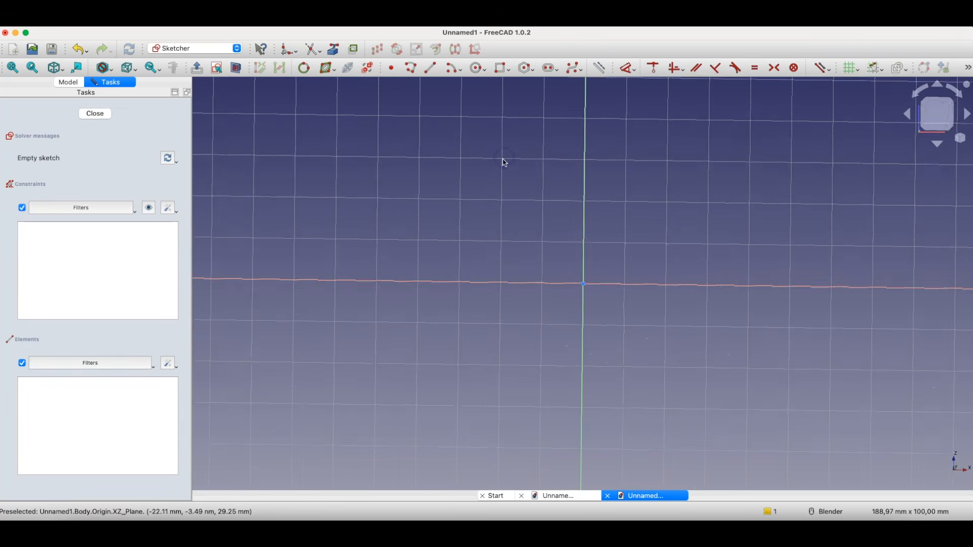
left_click(430, 71)
left_click(583, 284)
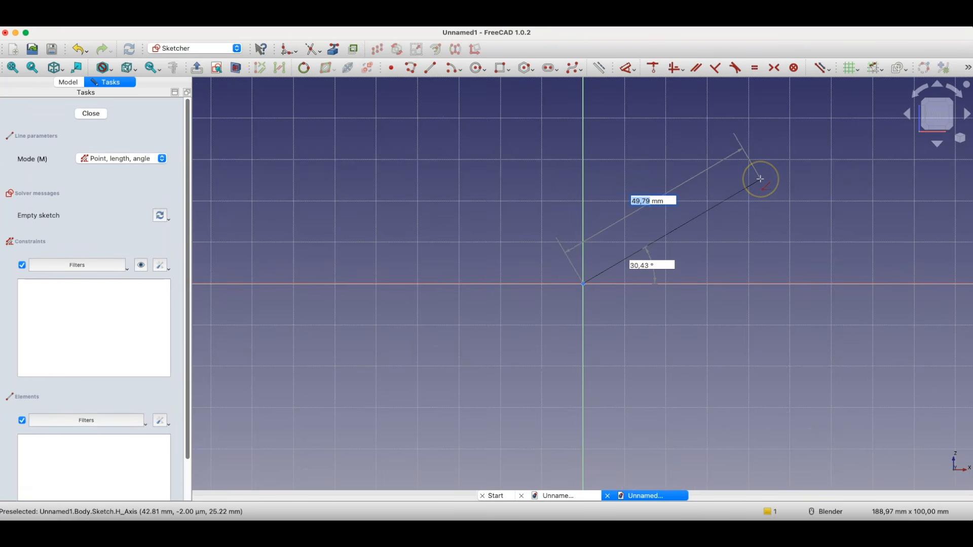
key("Tab")
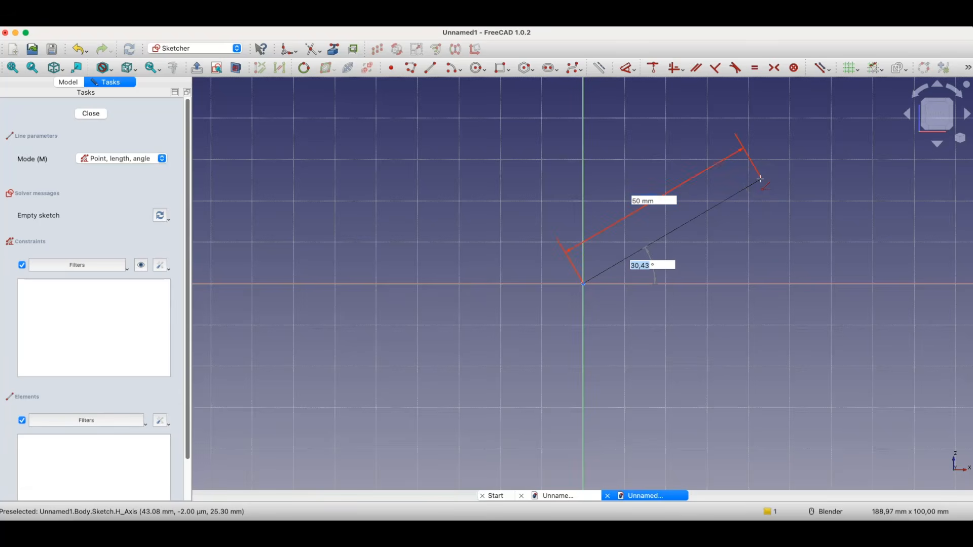
type("30")
key("Return")
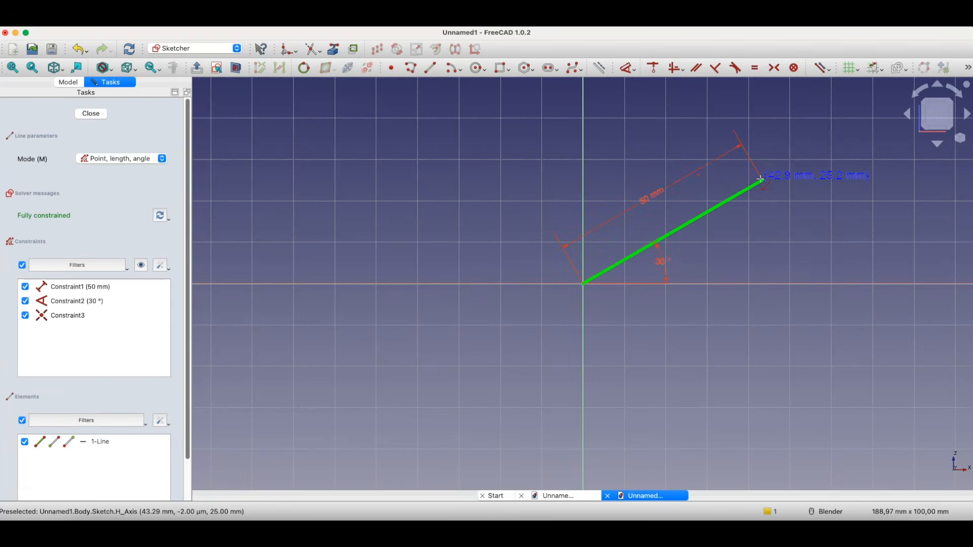
left_click(77, 116)
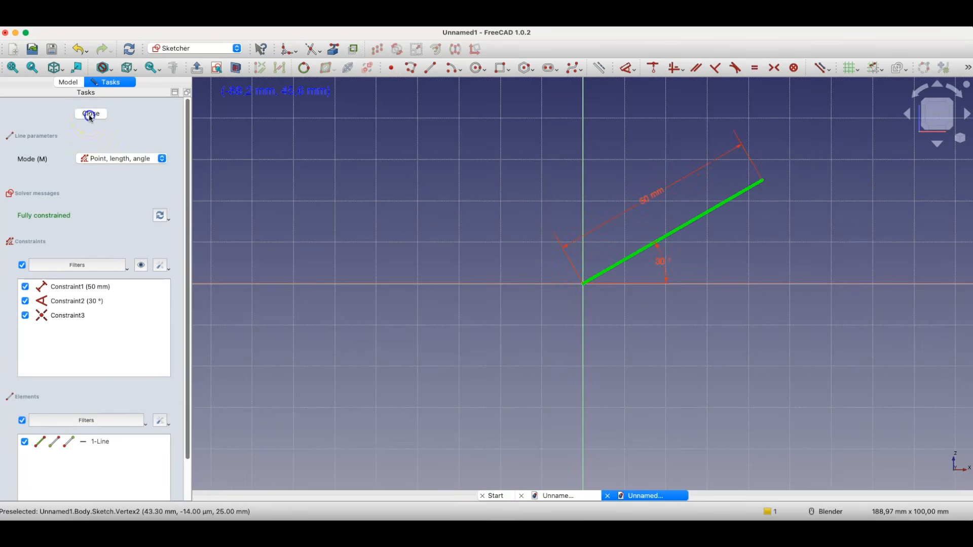
- Create a datum plane at the angled line's upper endpoint, attached to that vertex and the line in Normal to edge mode
left_click(740, 253)
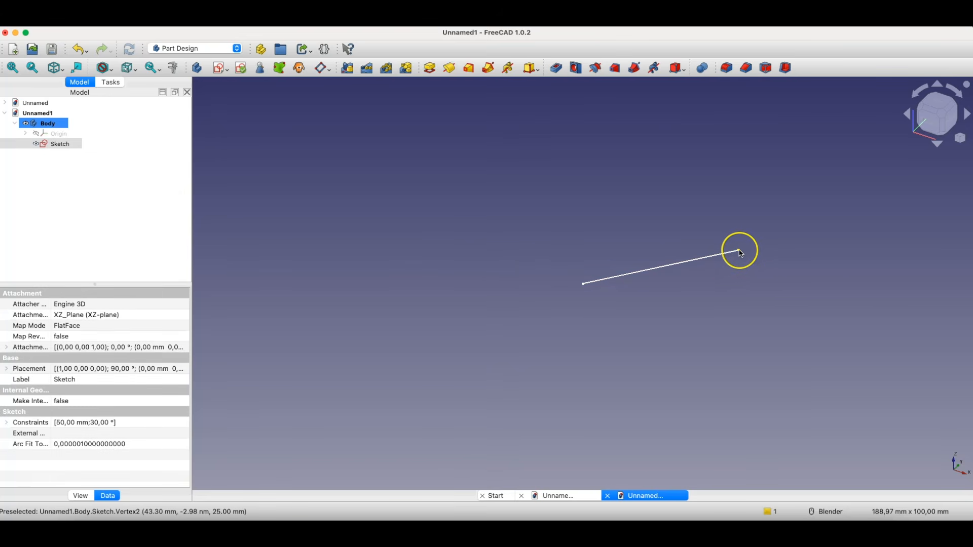
left_click_drag(711, 254, 723, 249)
left_click(724, 254)
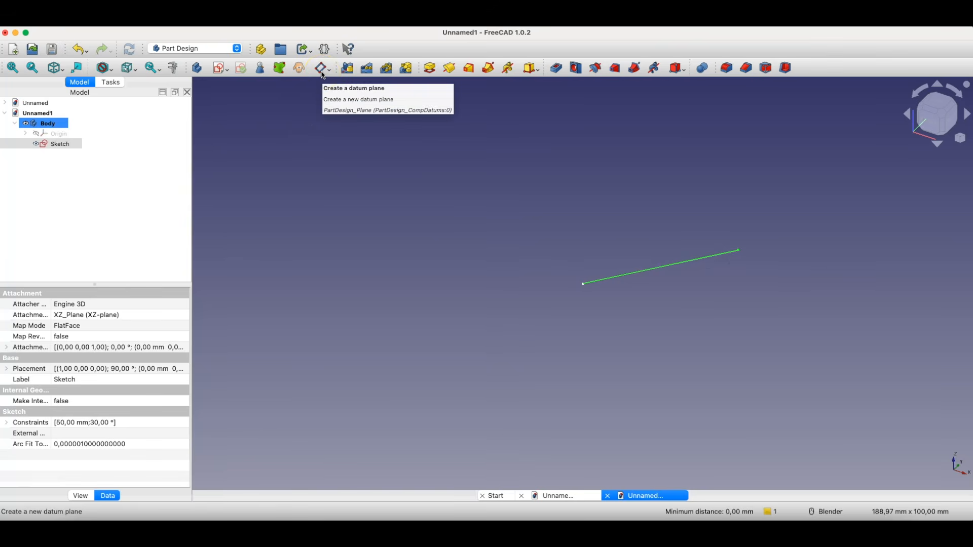
left_click(322, 73)
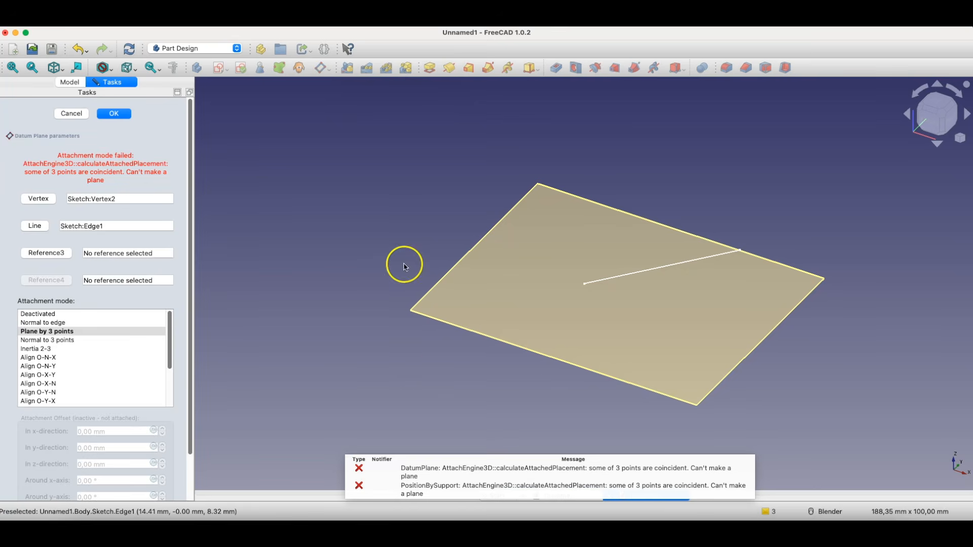
mouse_move(493, 263)
middle_mouse_down()
mouse_move(538, 324)
mouse_move(579, 302)
mouse_move(562, 305)
middle_mouse_up()
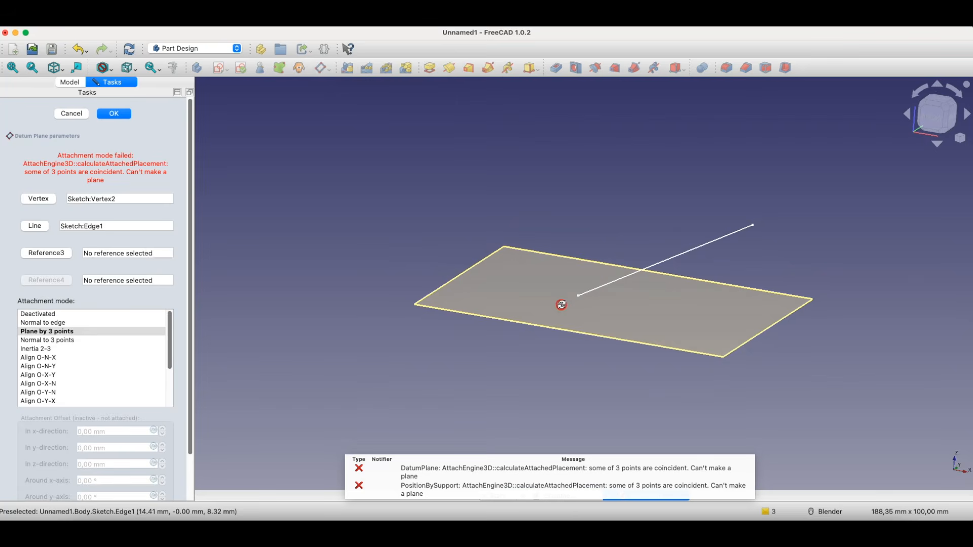
left_click(44, 323)
mouse_move(620, 342)
middle_mouse_down()
mouse_move(658, 353)
mouse_move(634, 350)
middle_mouse_up()
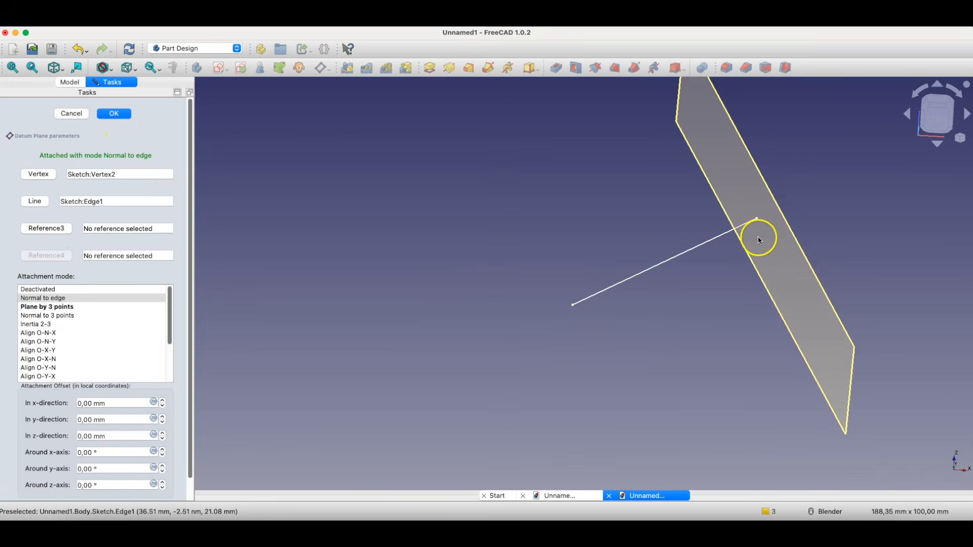
left_click(112, 114)
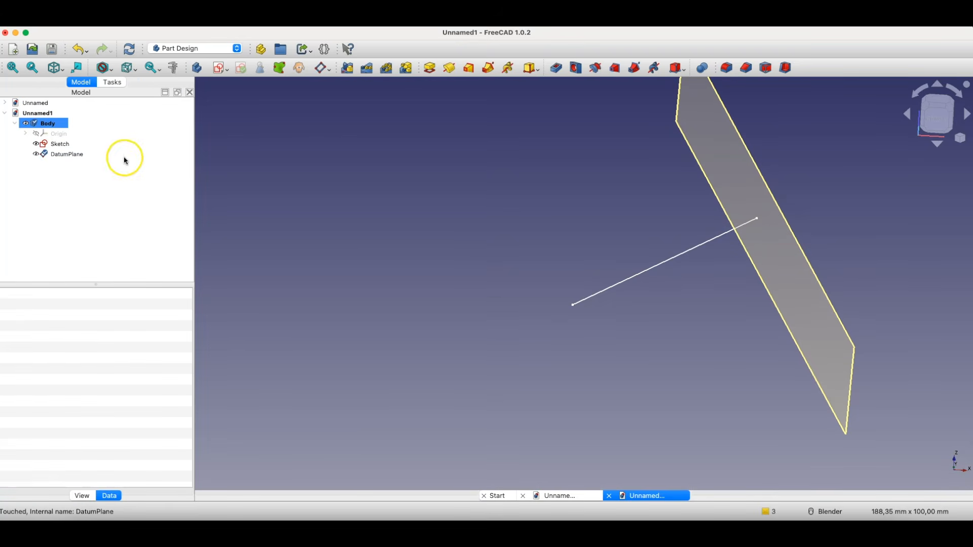
- Sketch a circle about 21.5 mm in diameter on the datum plane, above the line's endpoint, and pad it 20 mm
left_click(728, 152)
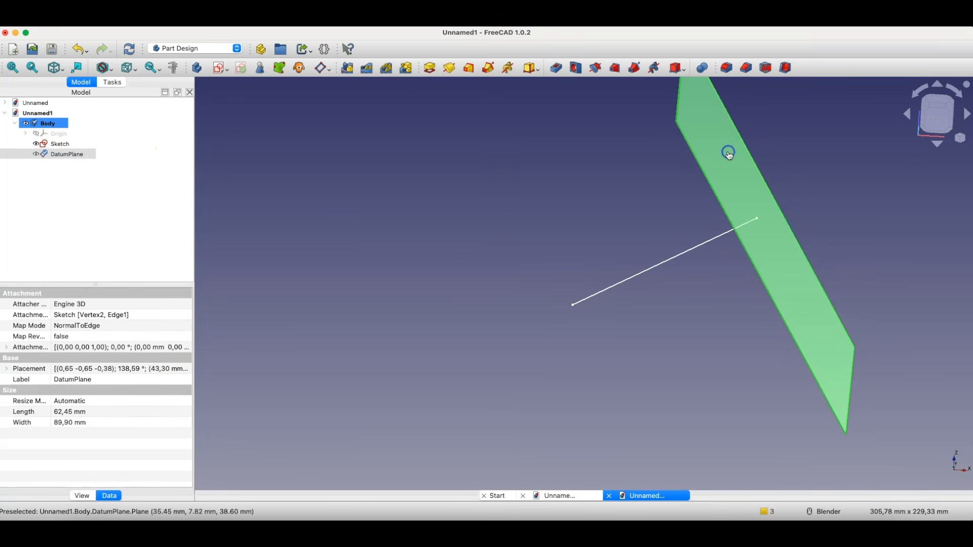
left_click(220, 69)
left_click(391, 115)
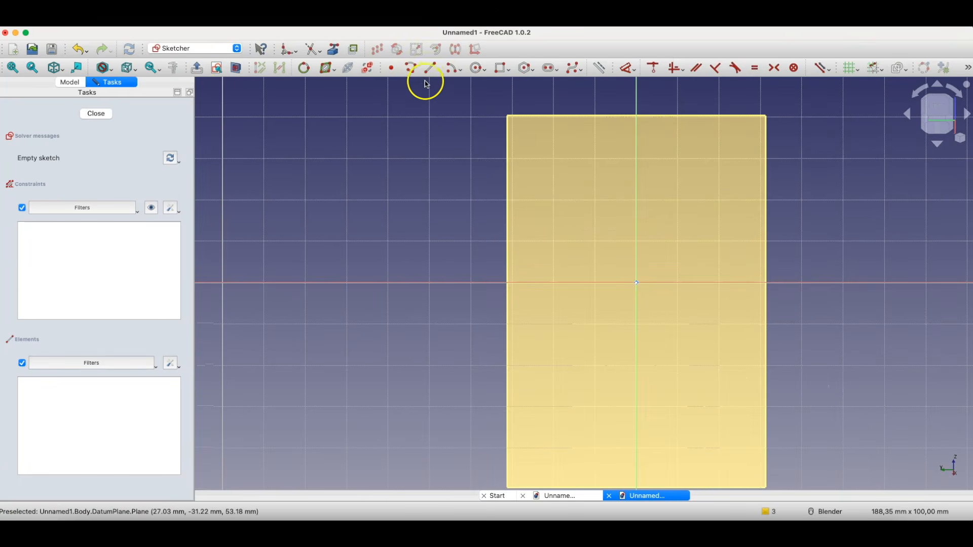
left_click(476, 68)
left_click(632, 221)
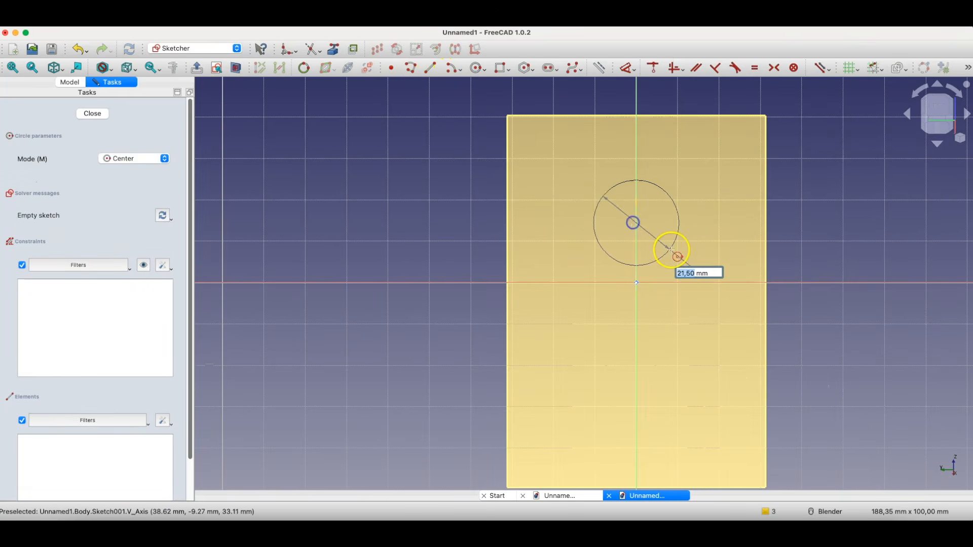
left_click(670, 251)
left_click(94, 113)
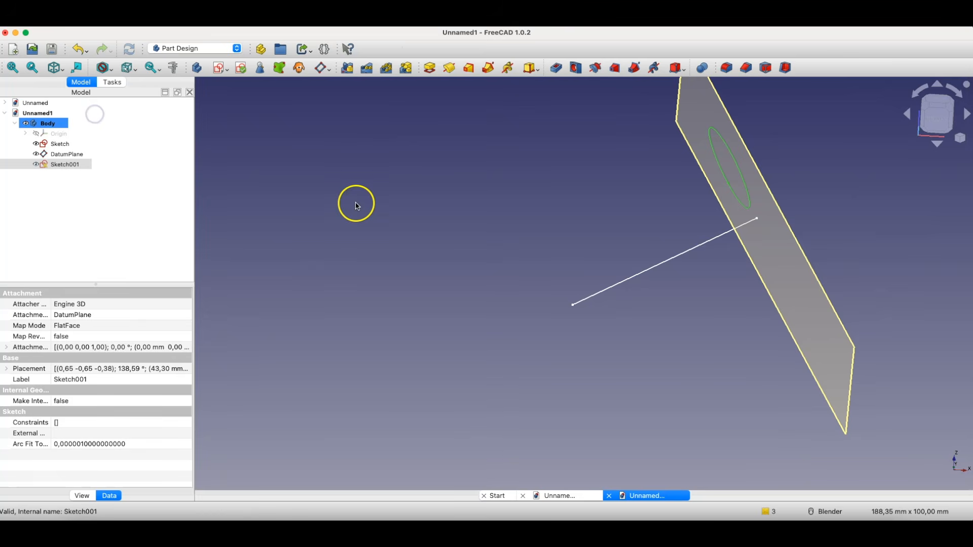
left_click(428, 69)
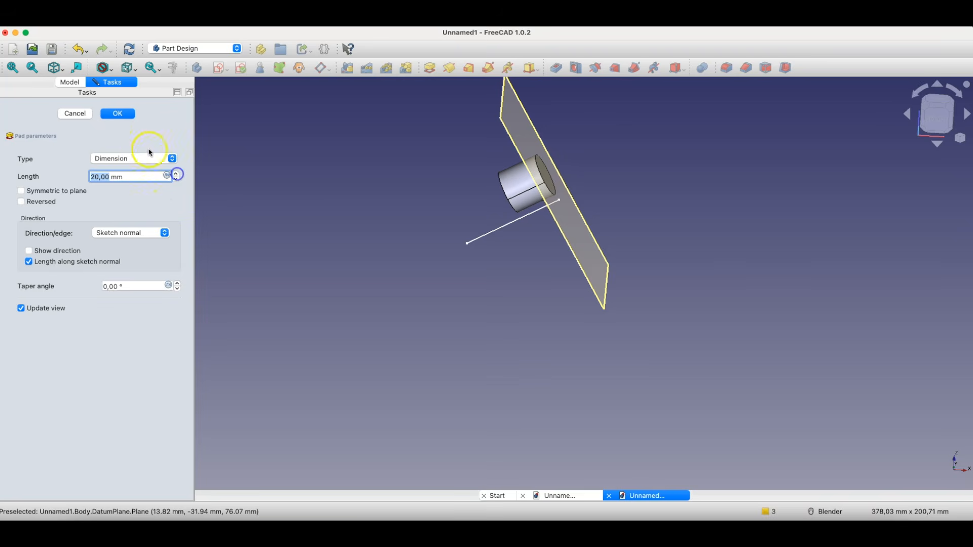
left_click(129, 121)
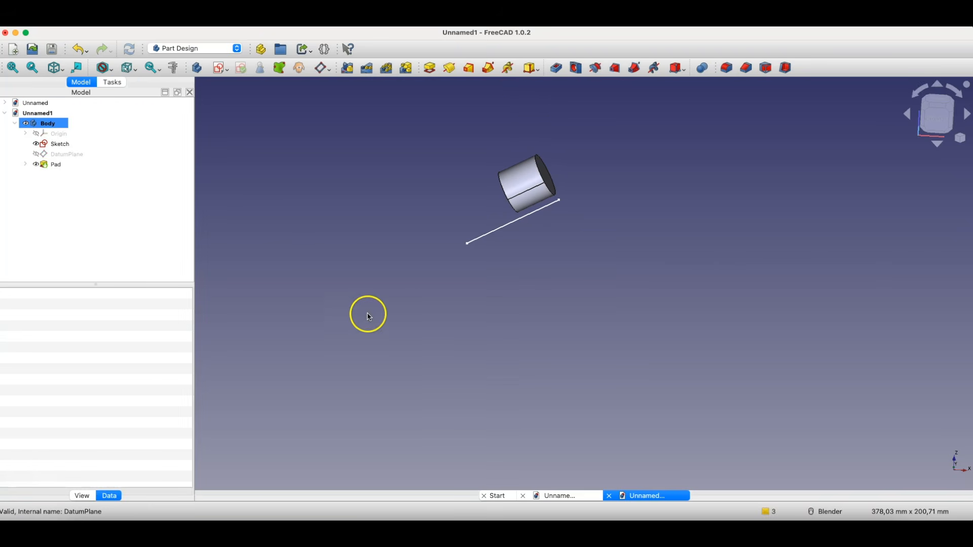
left_click(229, 70)
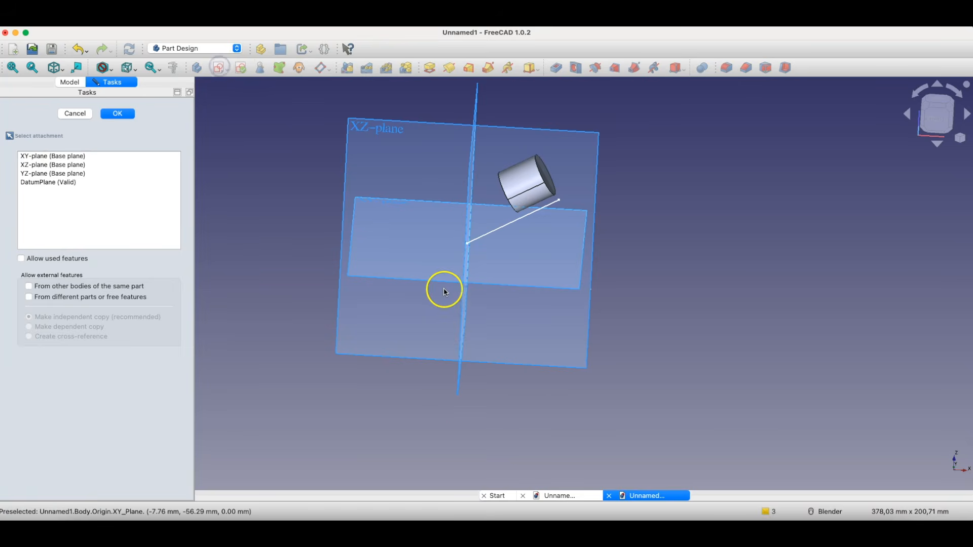
mouse_move(443, 288)
middle_mouse_down()
mouse_move(387, 260)
mouse_move(411, 293)
mouse_move(391, 289)
mouse_move(408, 230)
middle_mouse_up()
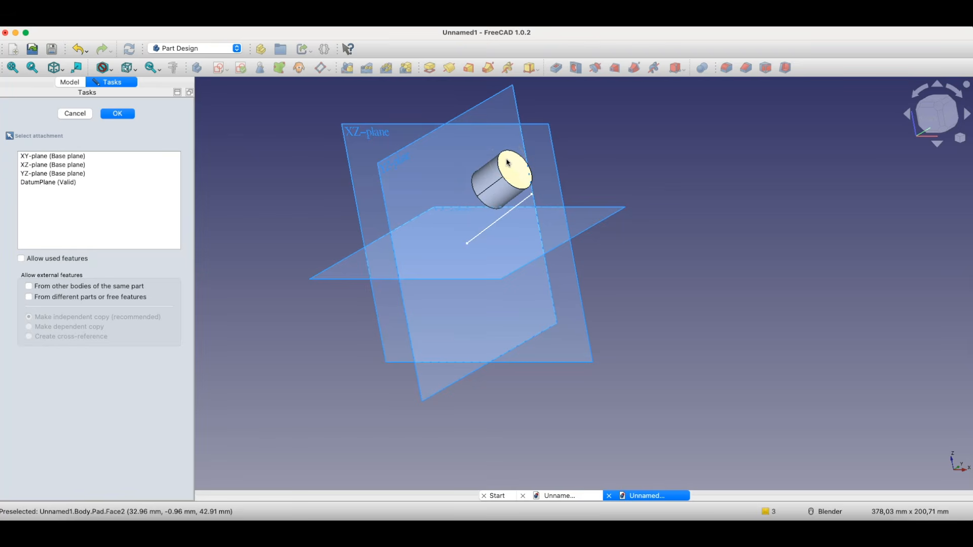
middle_click_drag(507, 162, 506, 283)
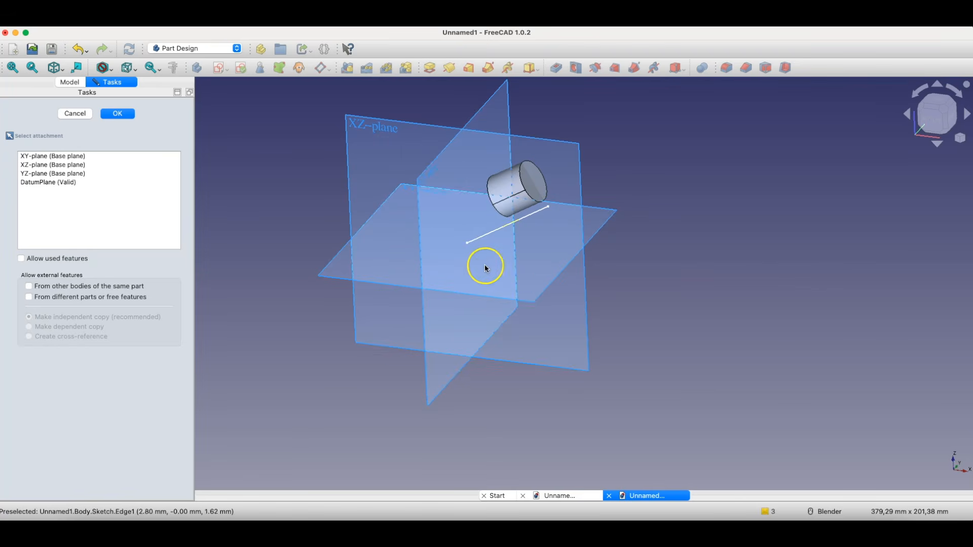
left_click(87, 114)
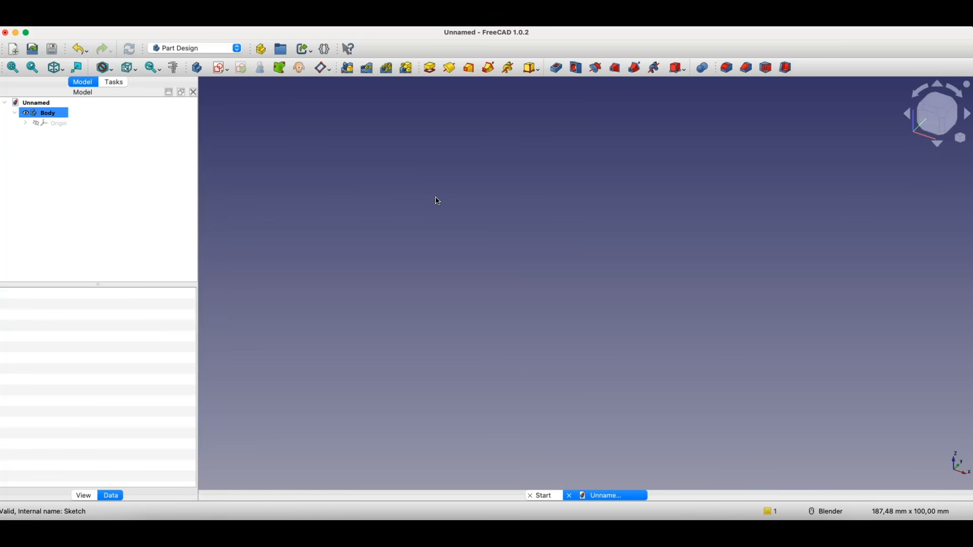
- Sketch a 100 mm wide, 70 mm high rectangle on the XY plane of the new empty body, with its lower-left corner at the origin
left_click(417, 191)
left_click(219, 73)
left_click(539, 184)
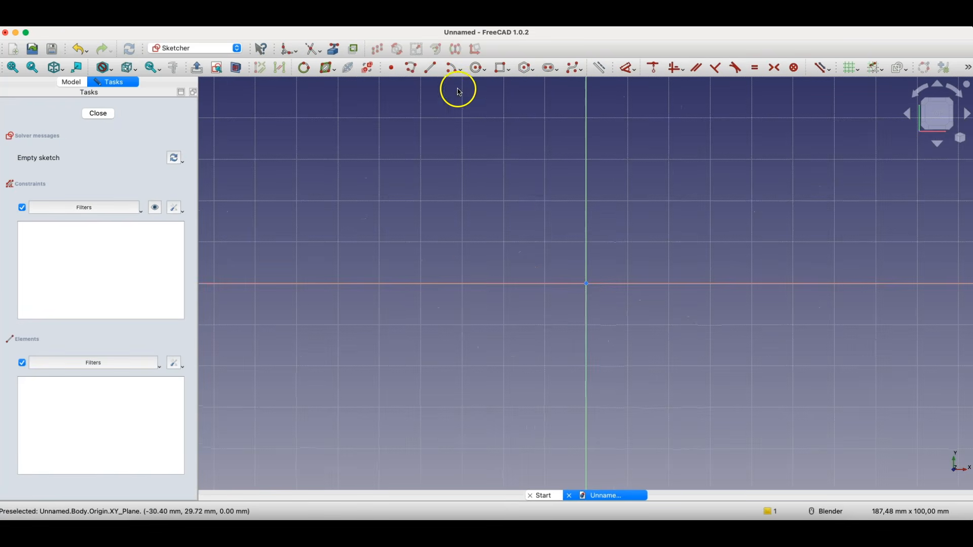
left_click(509, 69)
left_click(507, 84)
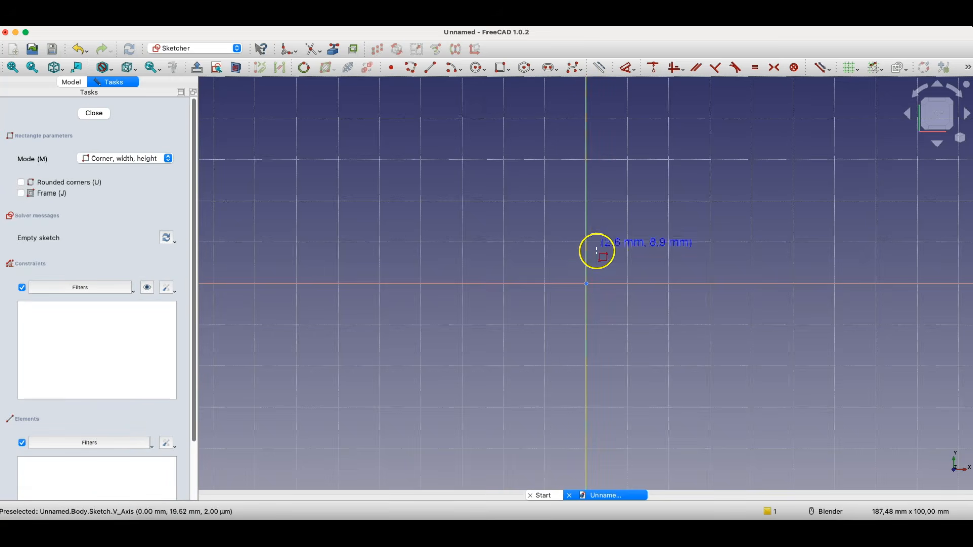
left_click(586, 283)
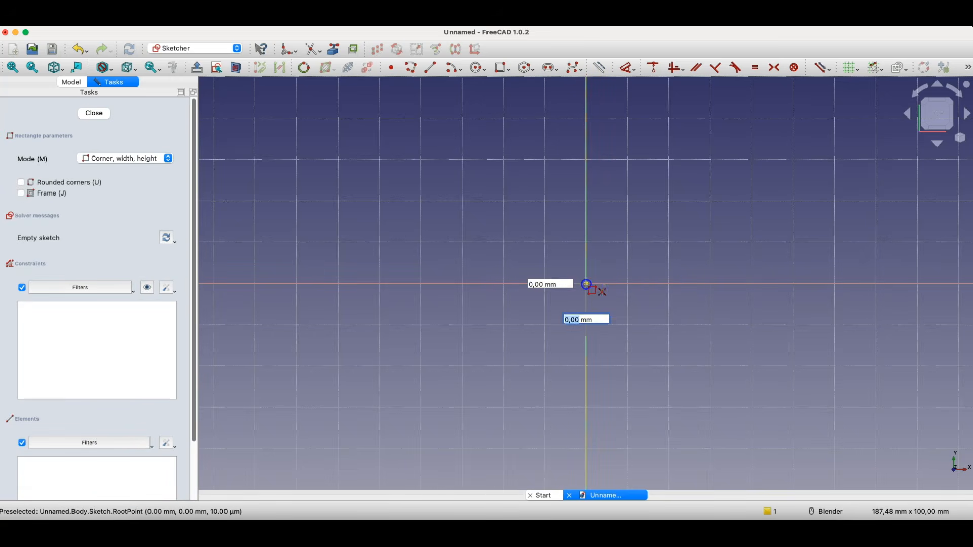
type("100")
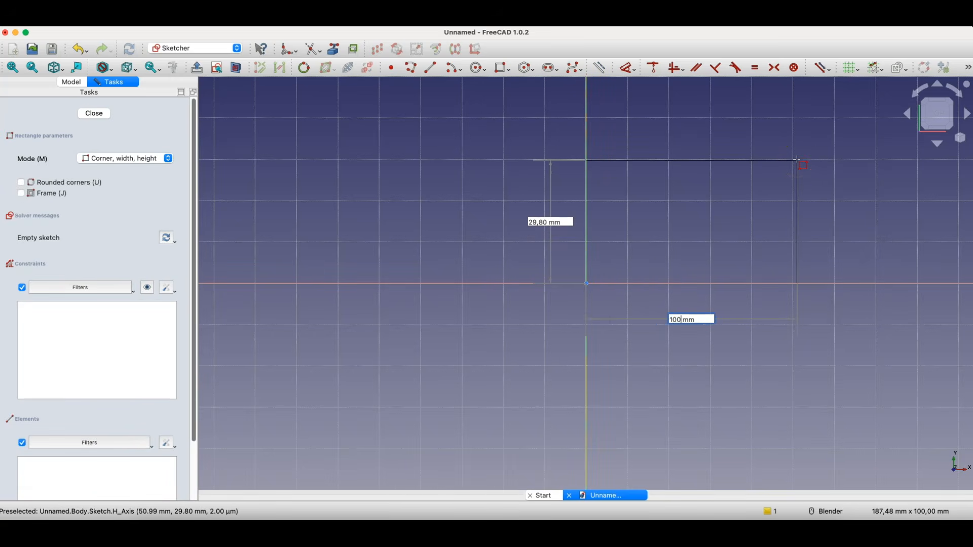
key("Tab")
type("7")
key("Return")
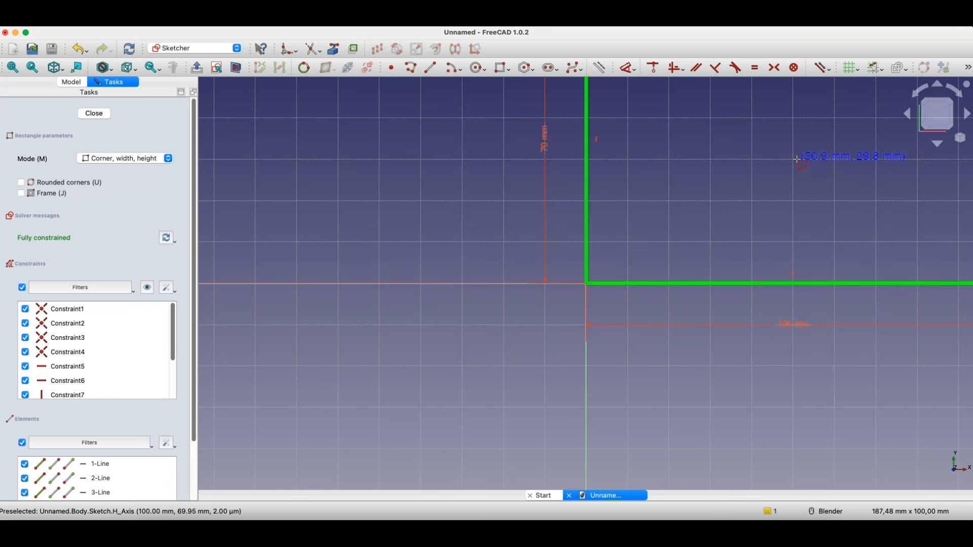
scroll(542, 293, "down", 5)
right_click(598, 337)
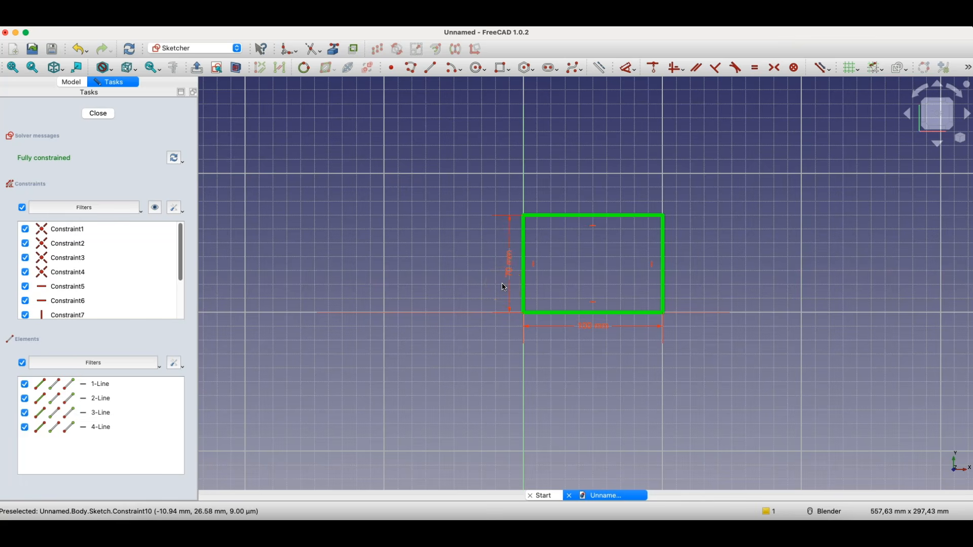
- Add a 20 mm diameter circle near the middle of the rectangle
left_click(477, 68)
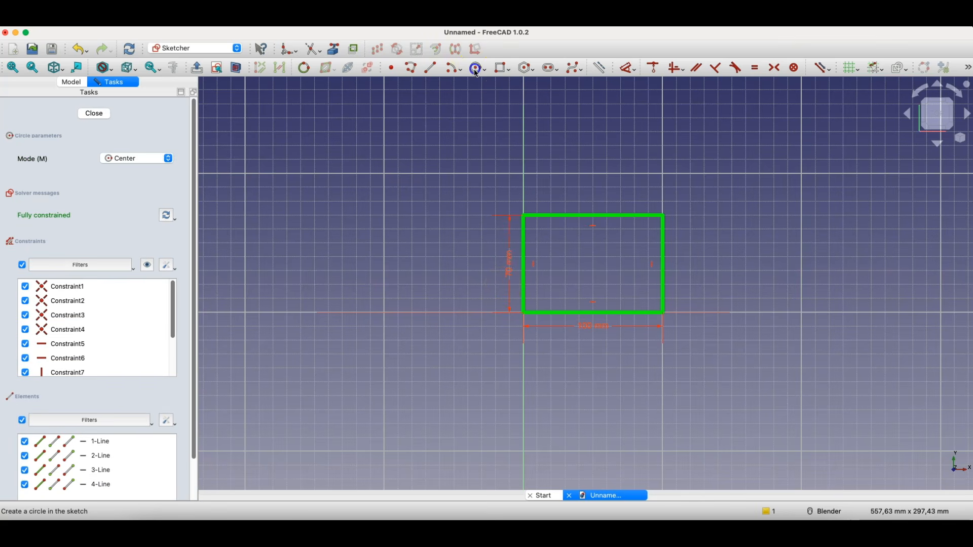
left_click(586, 254)
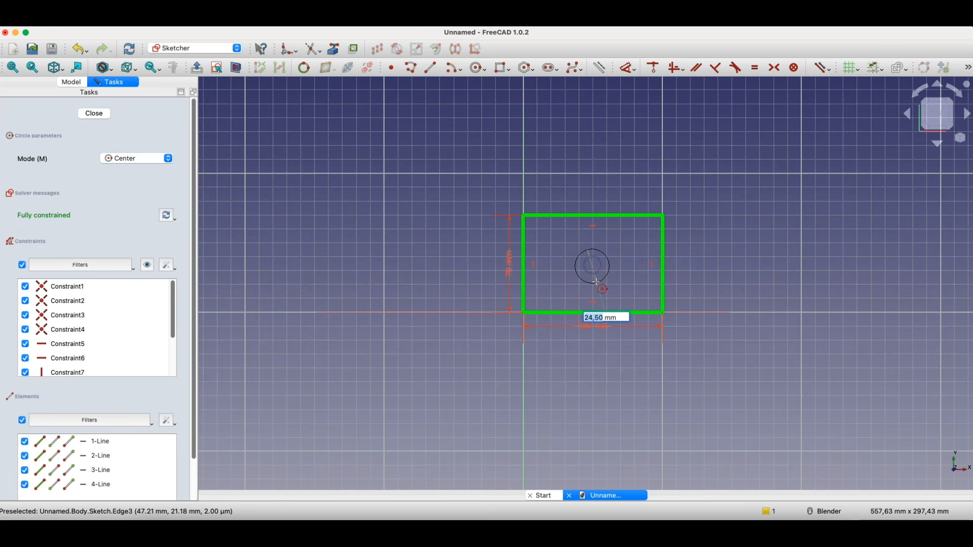
type("20")
key("Return")
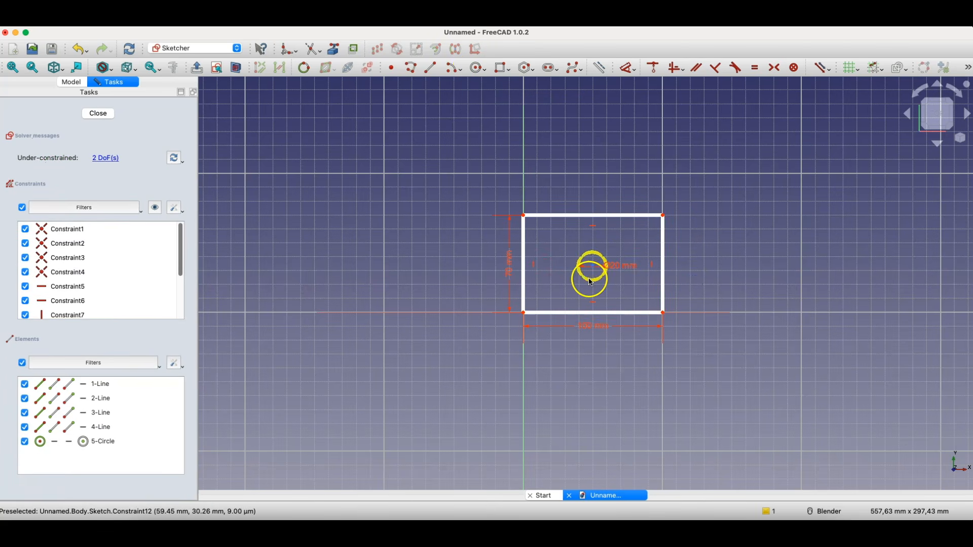
- Constrain the circle's centre symmetrically between the rectangle's lower-left and upper-right corners
left_click(523, 313)
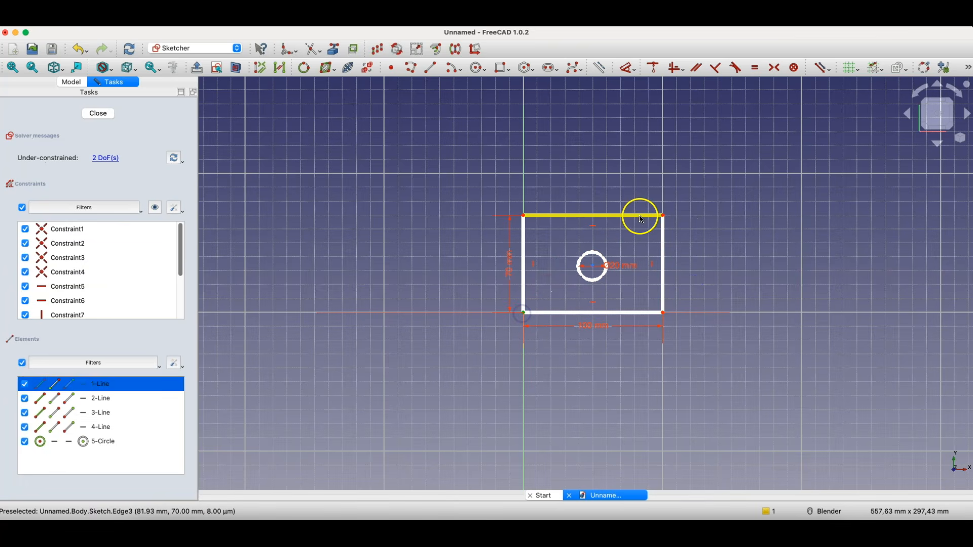
left_click(663, 214)
left_click(592, 266)
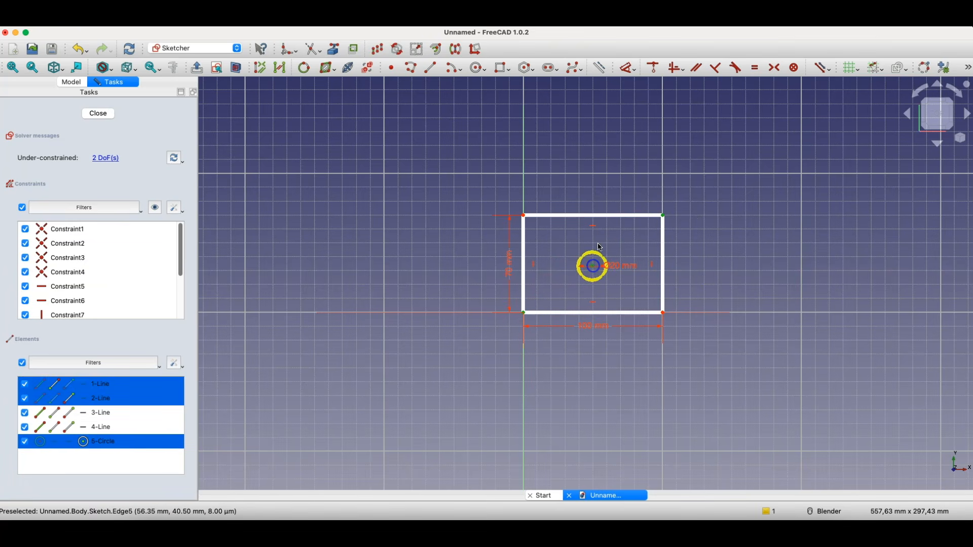
left_click(771, 74)
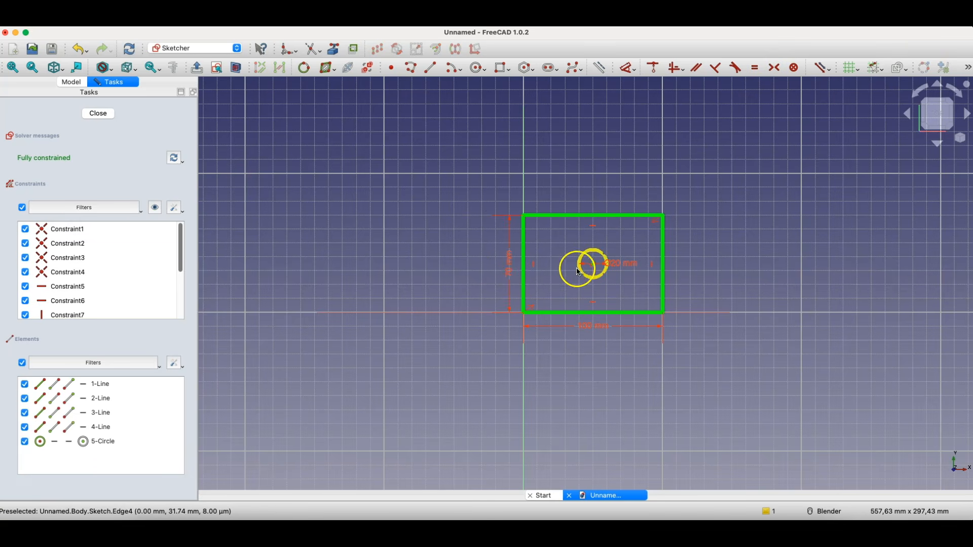
- Finish the rectangle and circle sketch and pad it 10 mm along the sketch normal
scroll(605, 266, "up", 1)
scroll(607, 268, "up", 5)
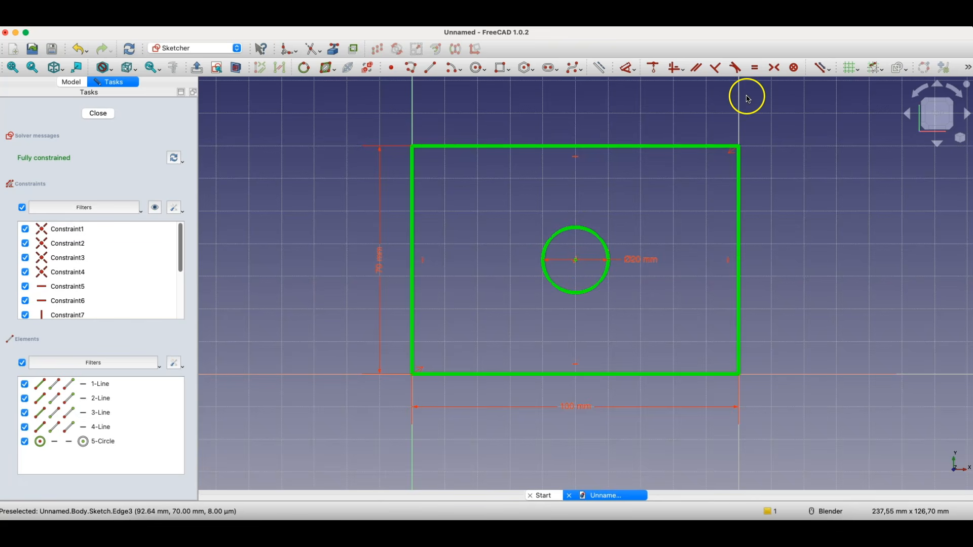
left_click(104, 116)
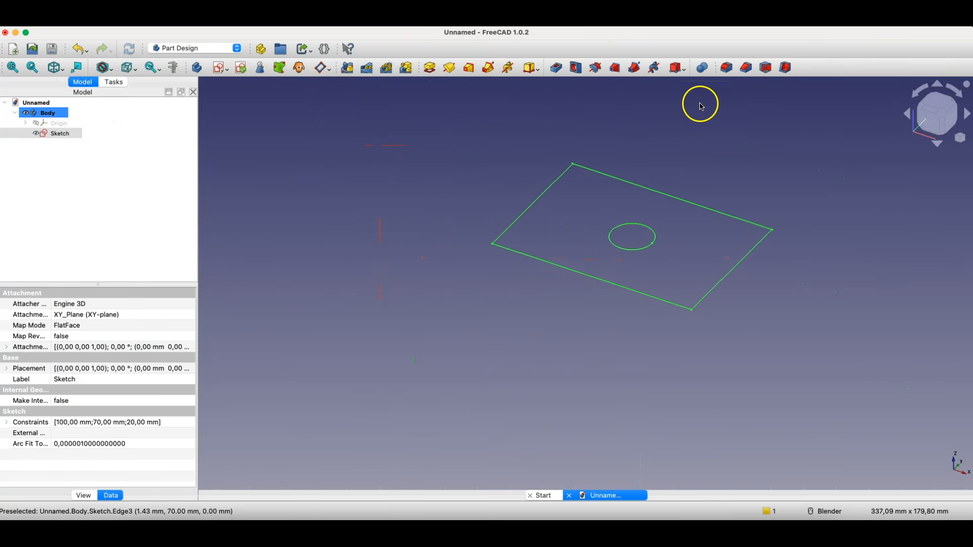
left_click(430, 68)
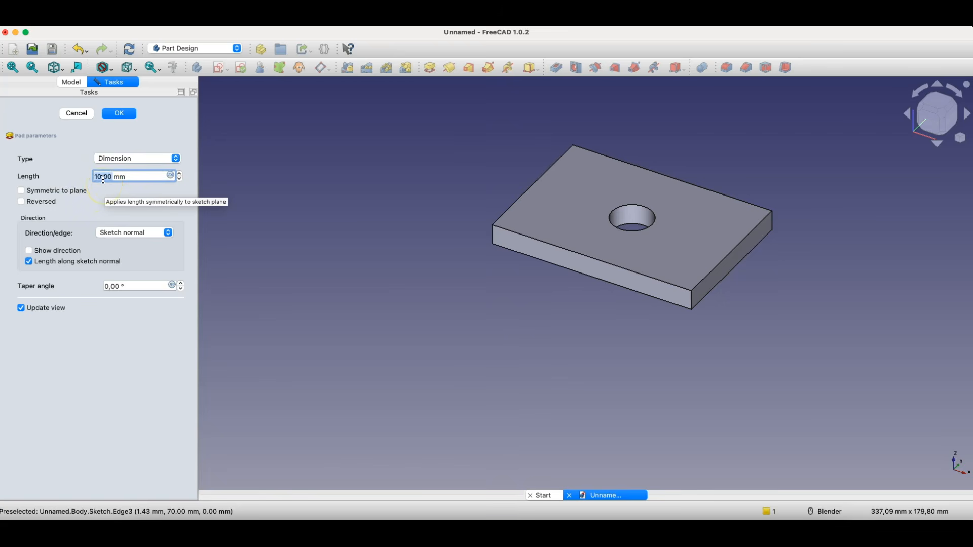
left_click(116, 114)
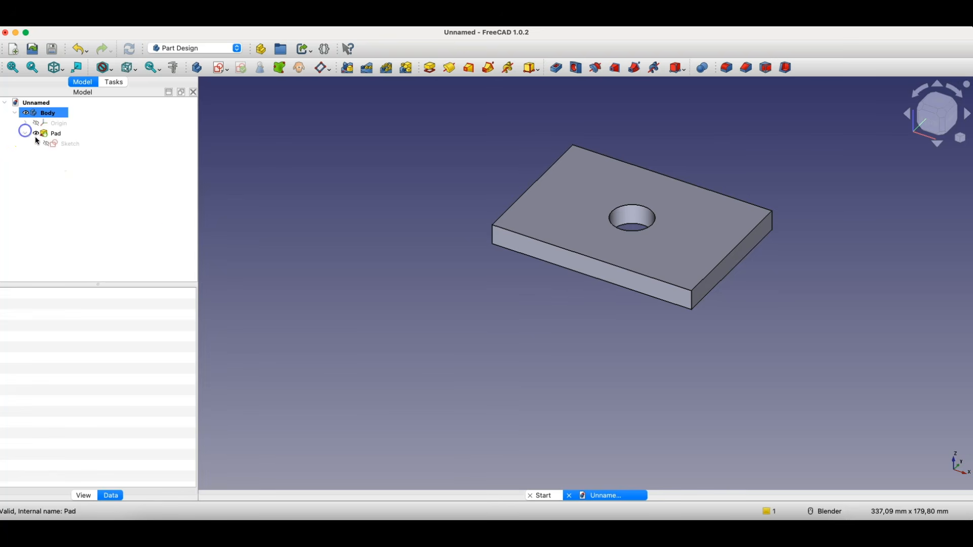
- Reopen the pad's sketch and set the rectangle's vertical dimension to 80 mm
double_click(65, 144)
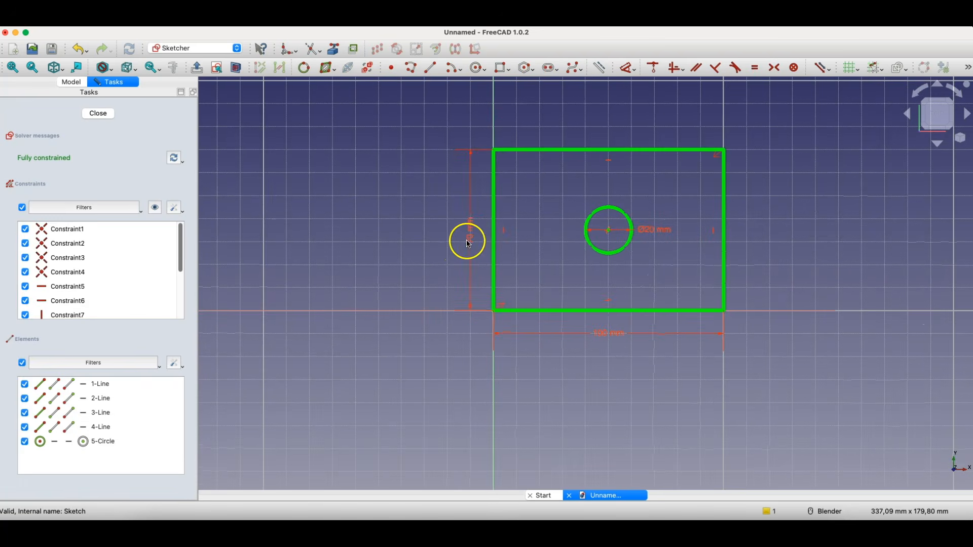
double_click(474, 230)
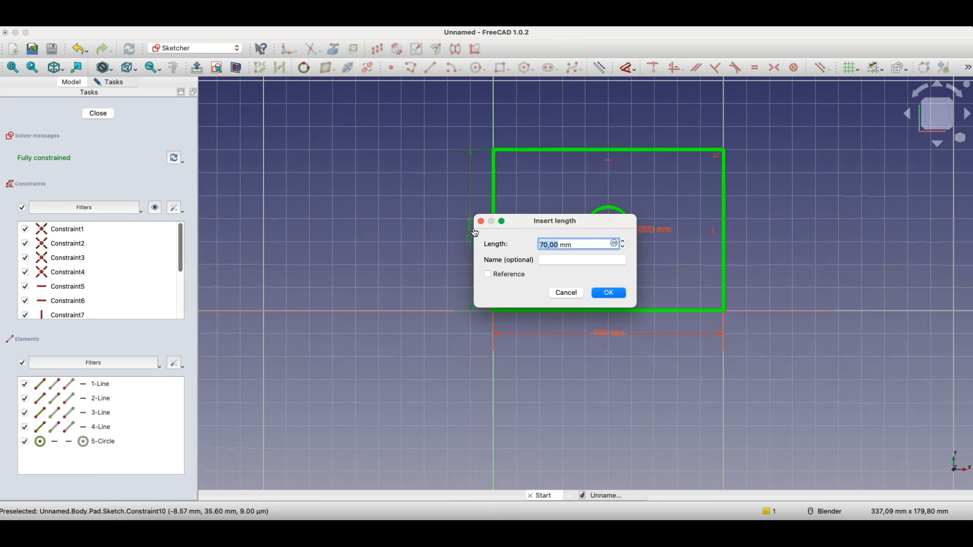
key("Return")
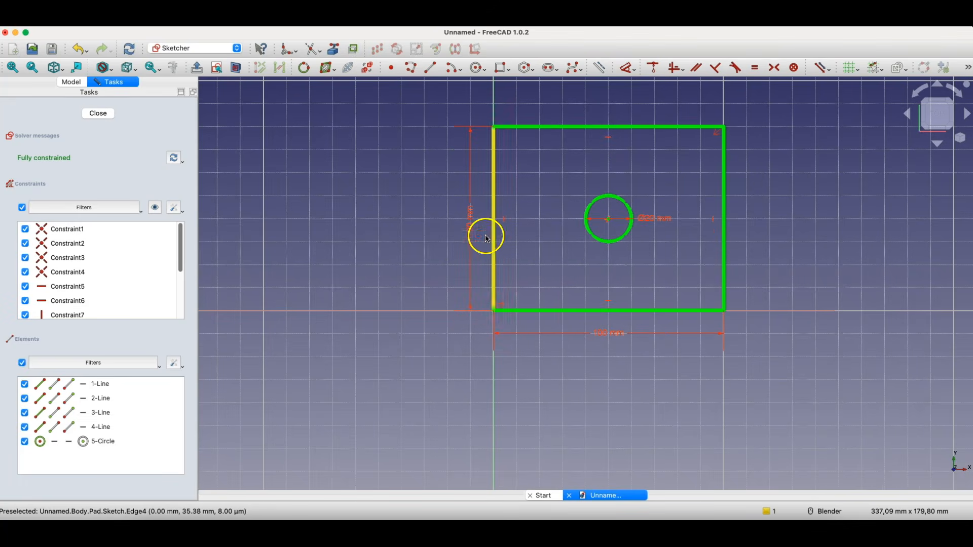
- Finish editing the plate's sketch and show that sketch under the pad in the model tree
left_click(98, 113)
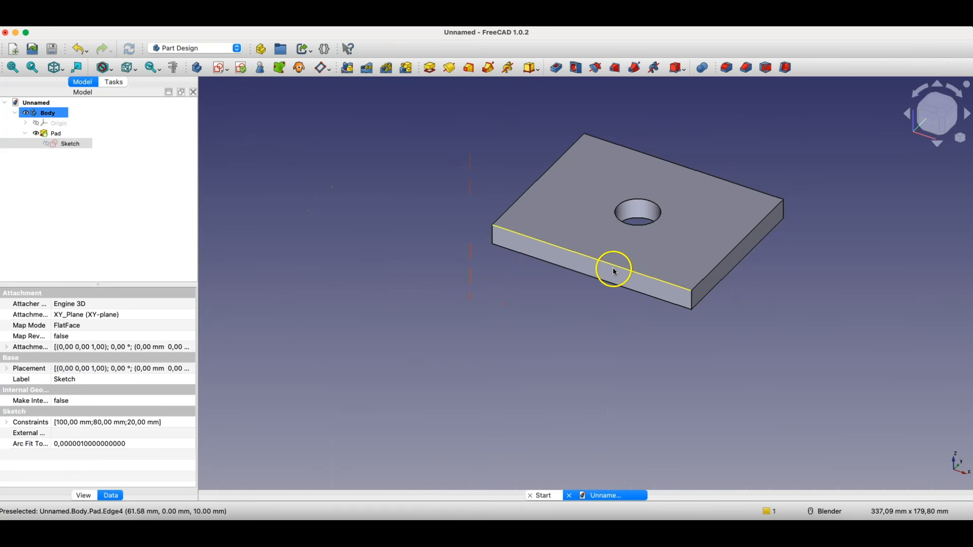
left_click(70, 144)
left_click(25, 134)
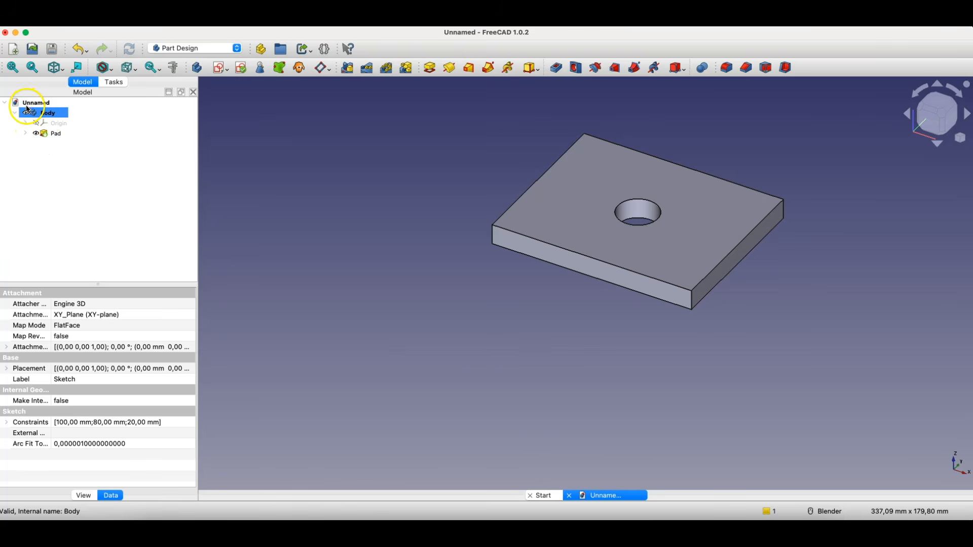
left_click(25, 134)
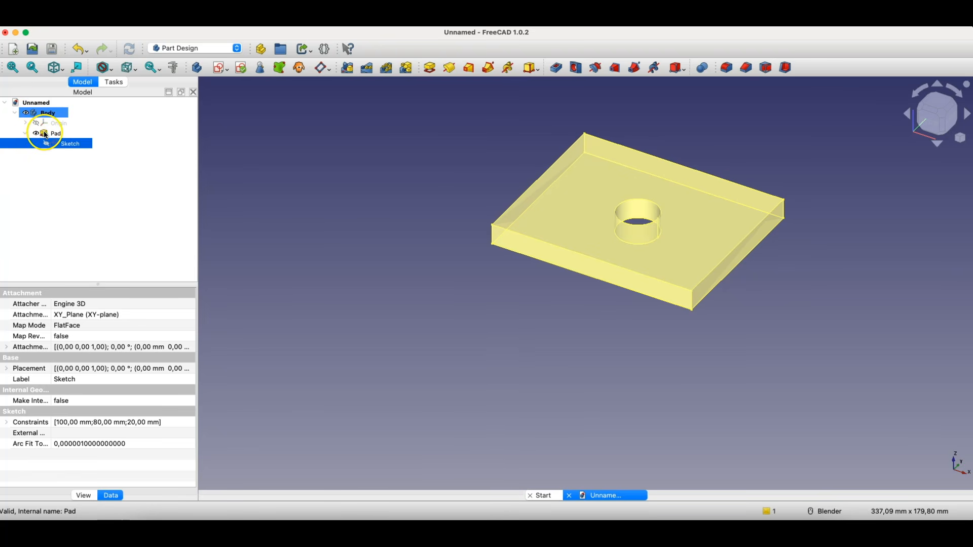
left_click(26, 134)
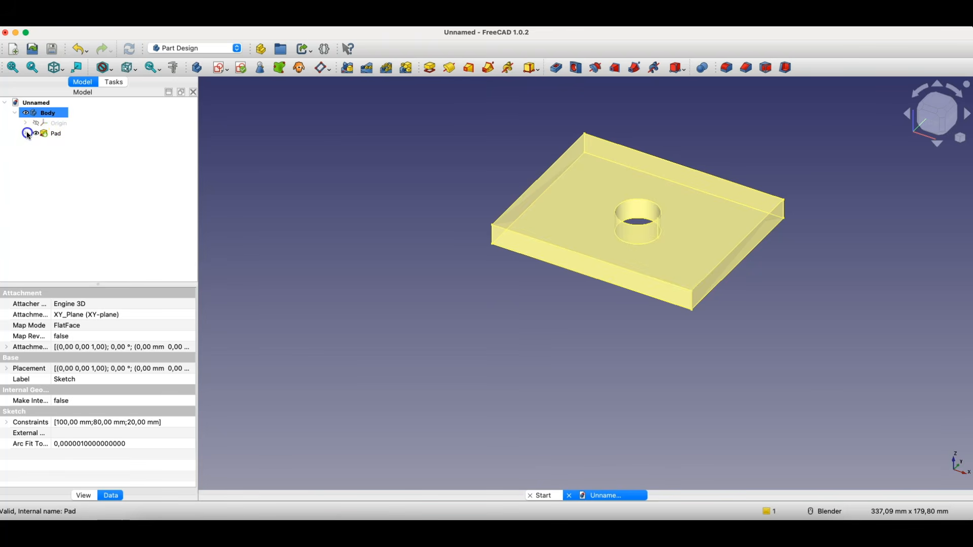
left_click(26, 133)
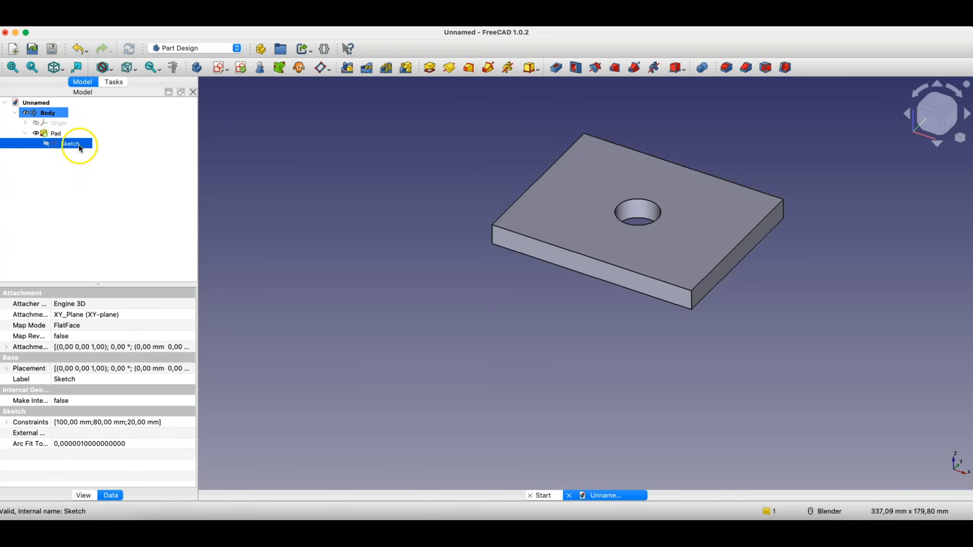
- Reopen the pad's sketch, set the rectangle's horizontal dimension to 150 mm and close the sketch
right_click(70, 146)
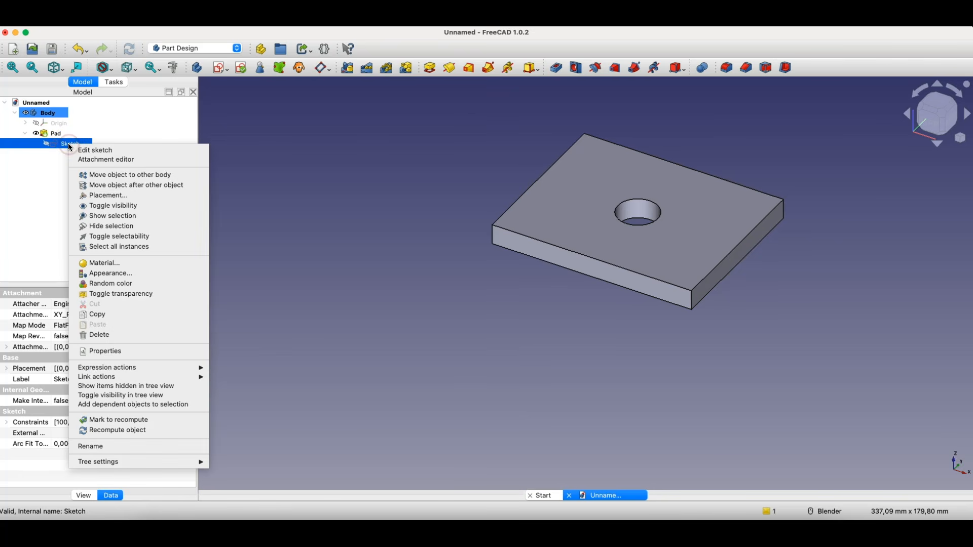
left_click(103, 150)
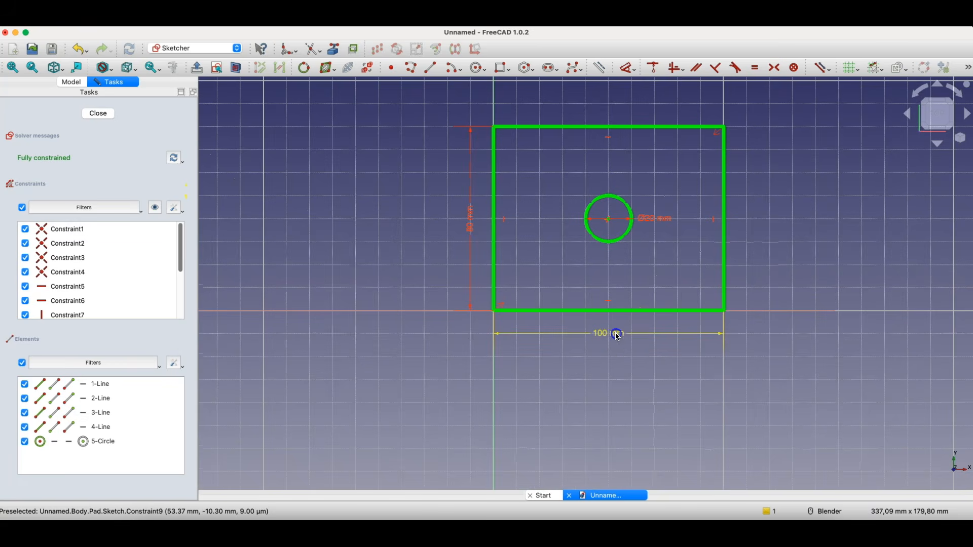
double_click(616, 334)
type("150")
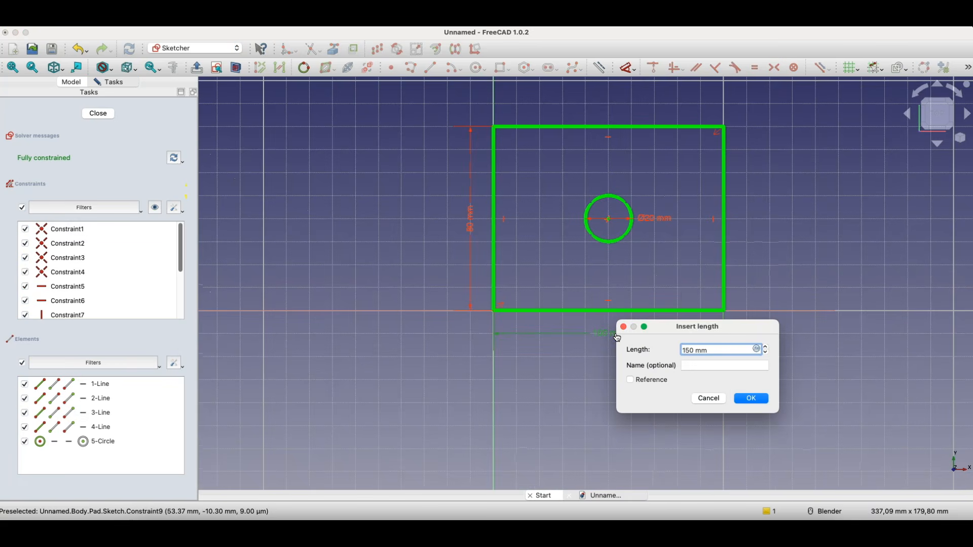
key("Return")
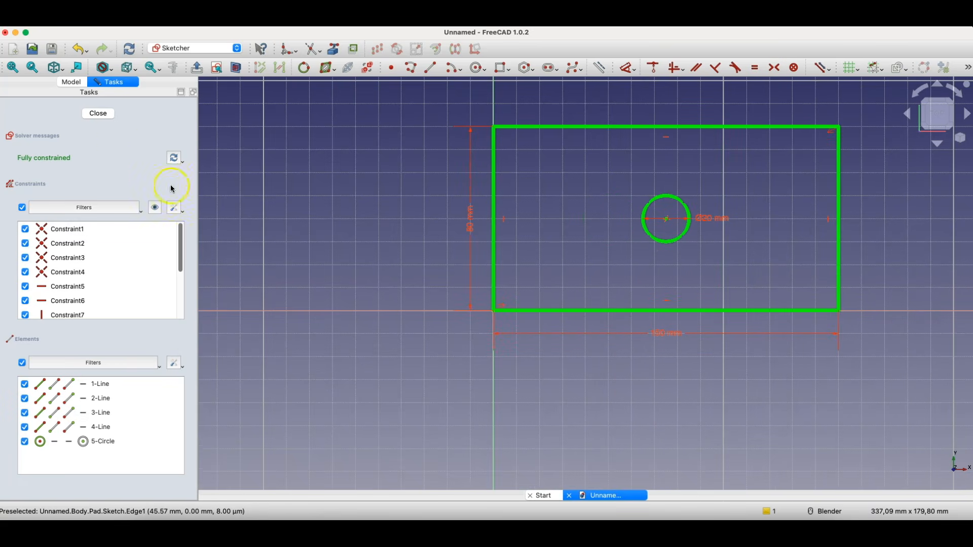
left_click(108, 120)
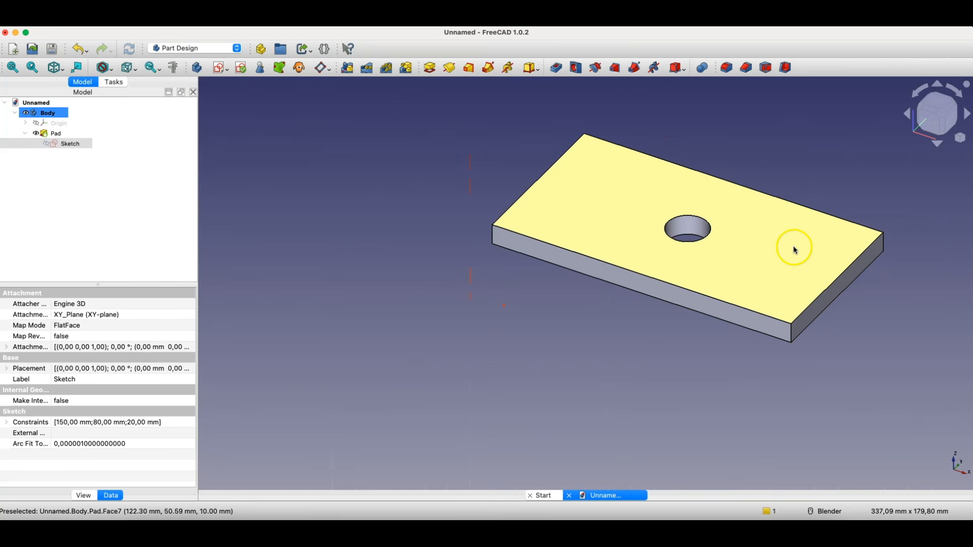
- Set the pad's length to 15 mm
double_click(57, 133)
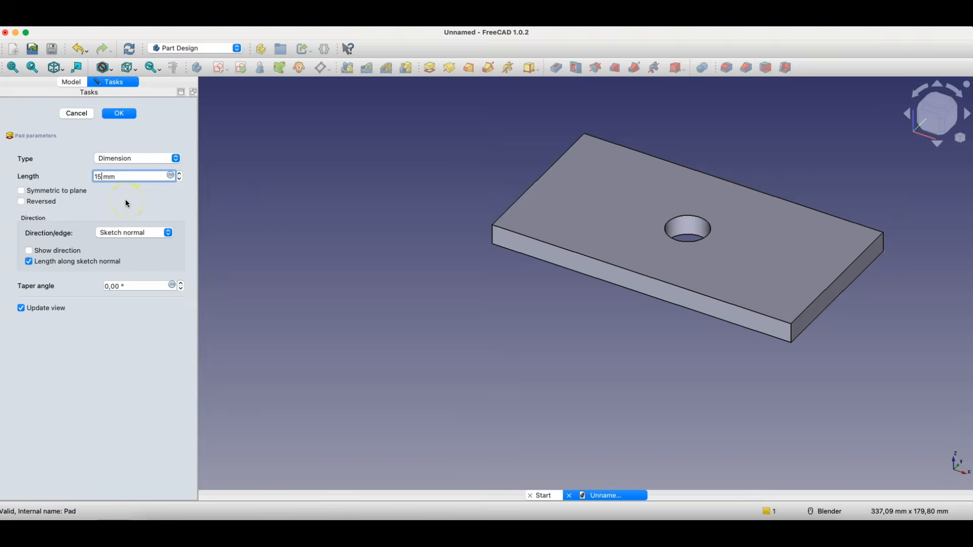
key("Return")
scroll(499, 341, "down", 7)
scroll(582, 263, "up", 5)
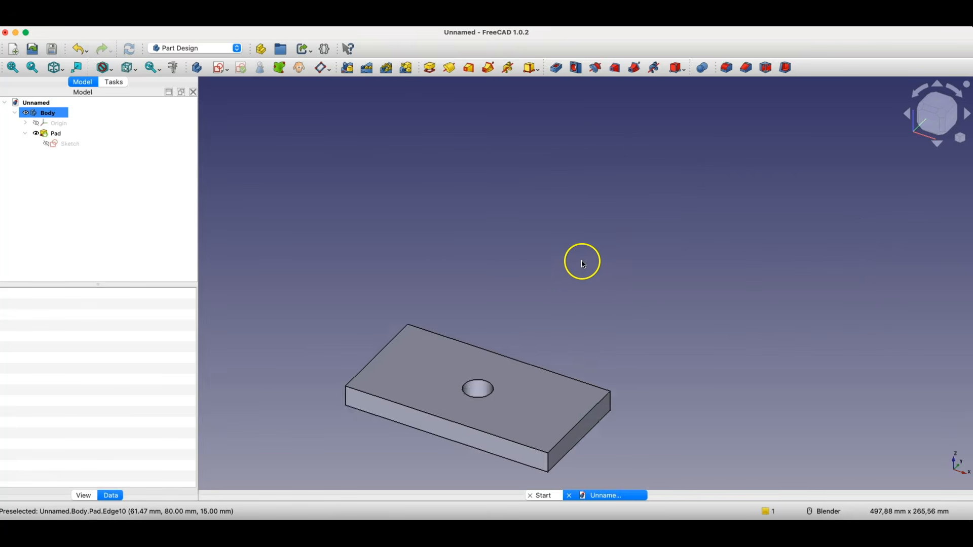
scroll(370, 439, "up", 5)
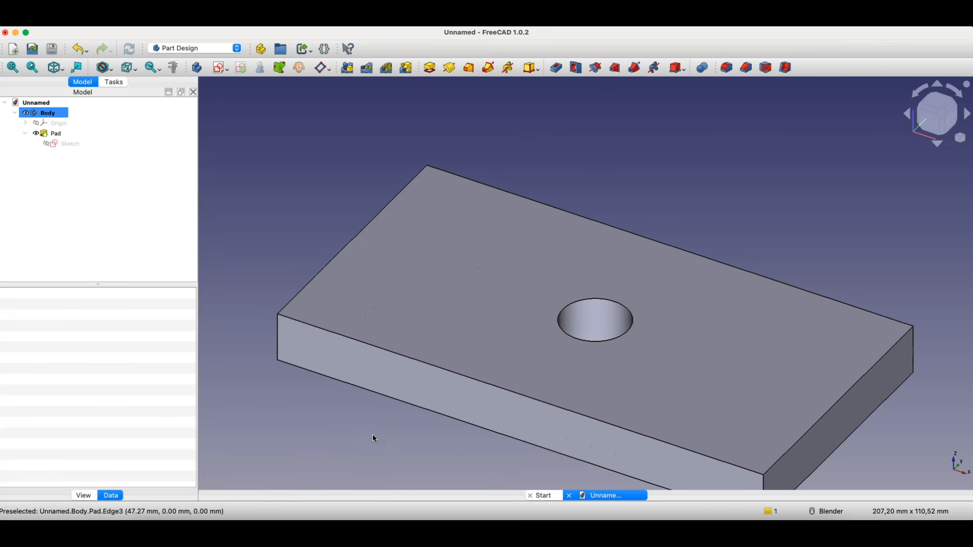
scroll(434, 242, "down", 1)
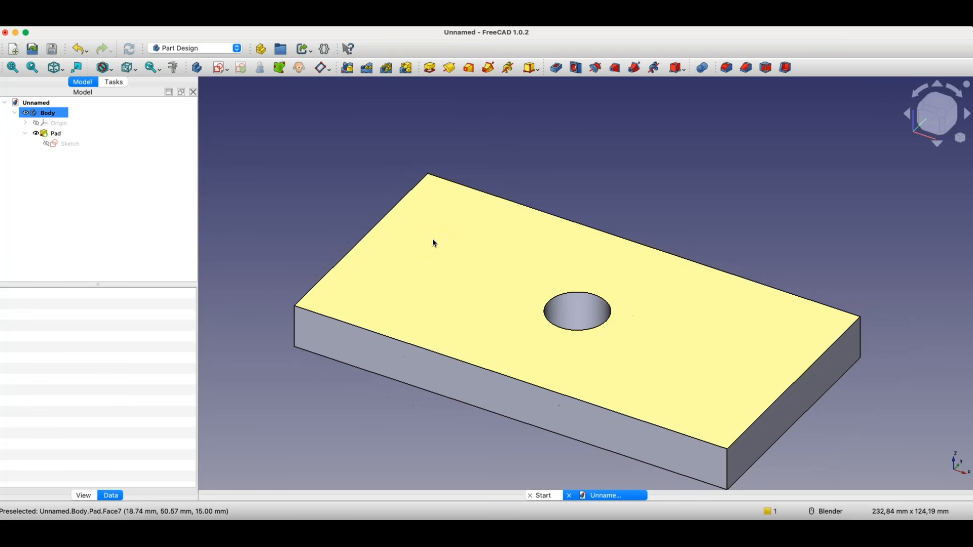
scroll(416, 124, "down", 2)
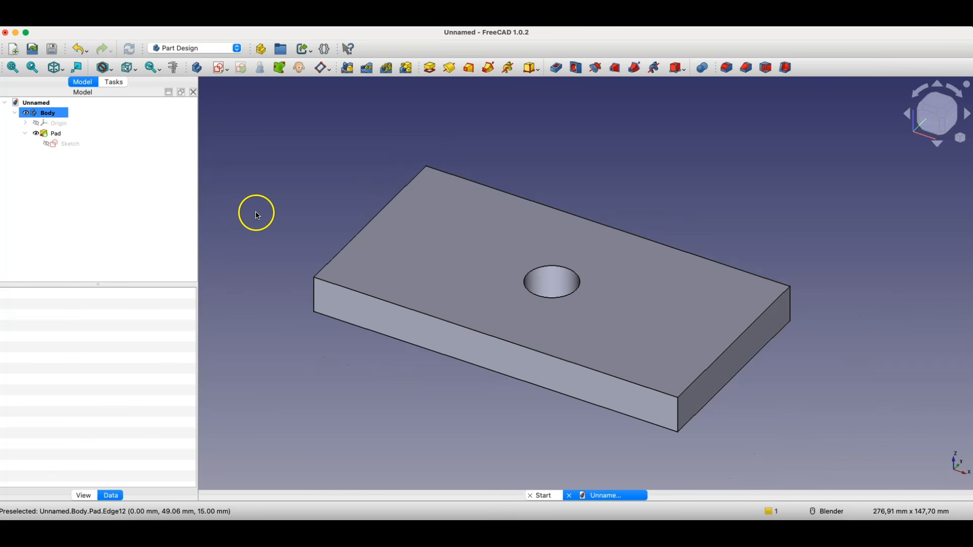
- Reopen the pad's sketch and draw a circle on each side of the central hole, the left one about 20 mm in diameter
double_click(70, 145)
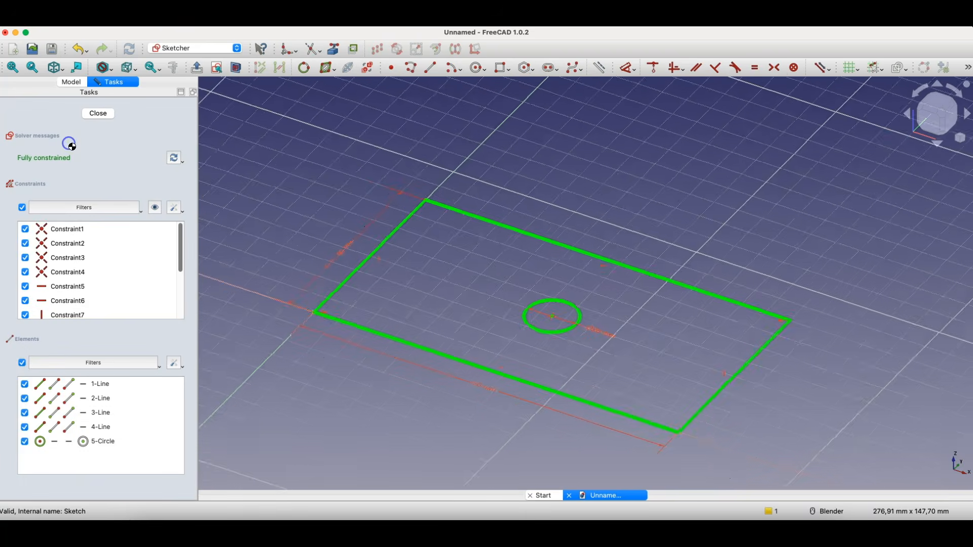
left_click(480, 73)
left_click(441, 319)
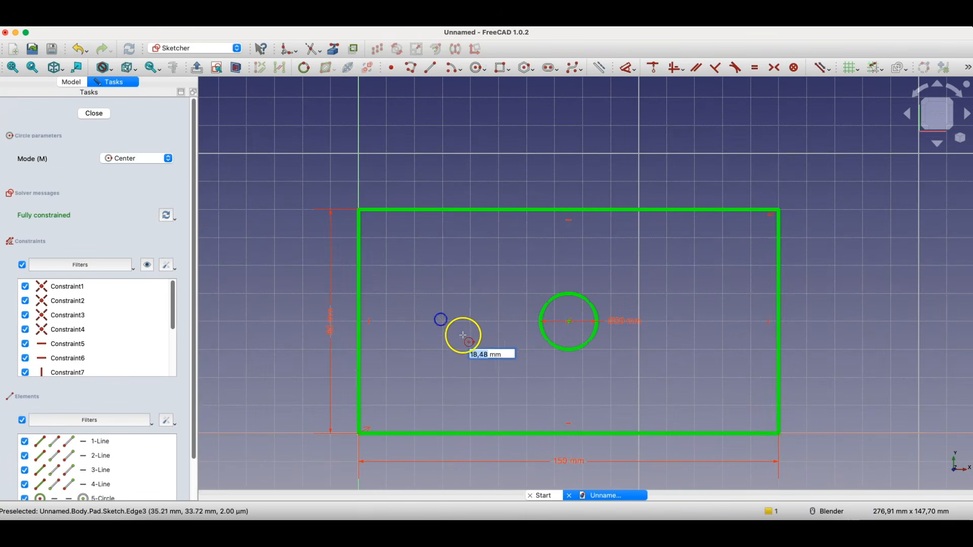
left_click(463, 334)
left_click(701, 318)
left_click(715, 335)
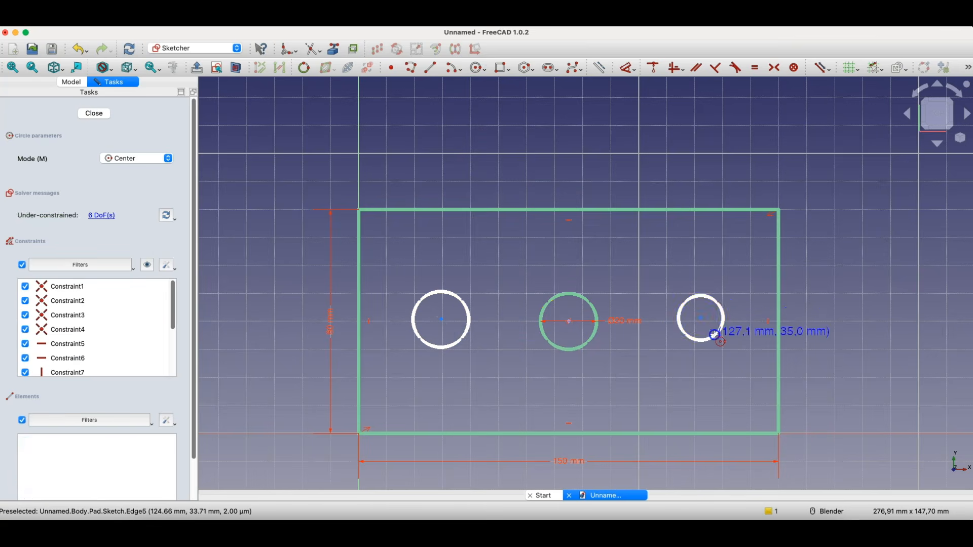
key("Escape")
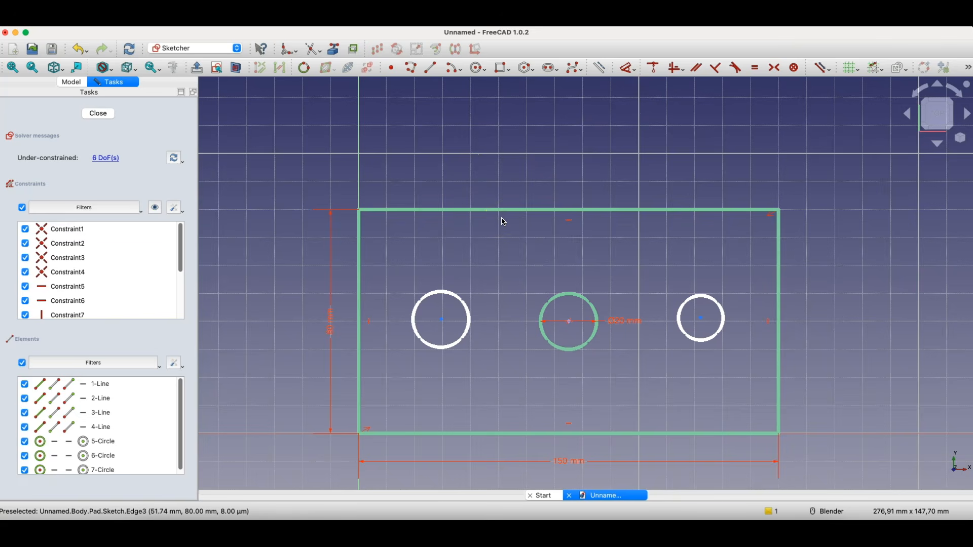
left_click(518, 366)
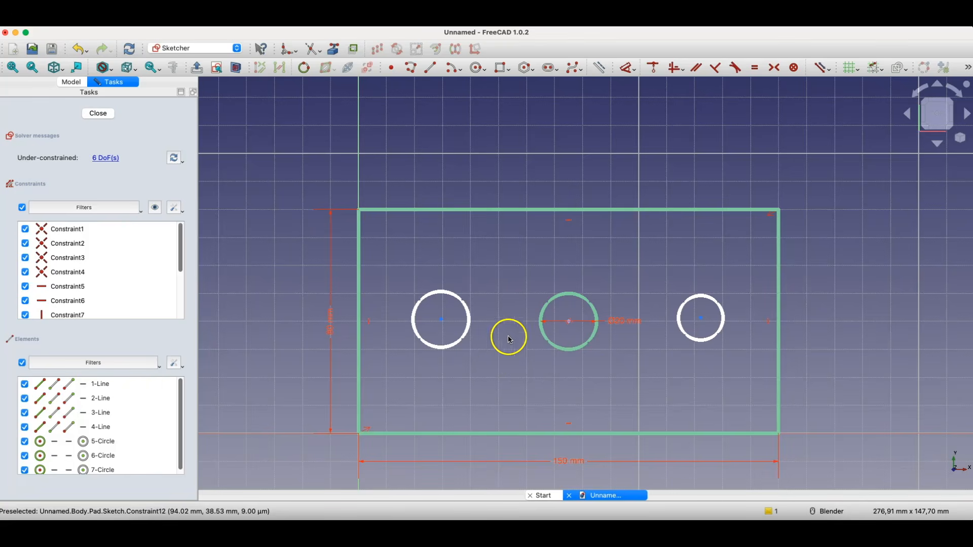
left_click(461, 301)
left_click(710, 298)
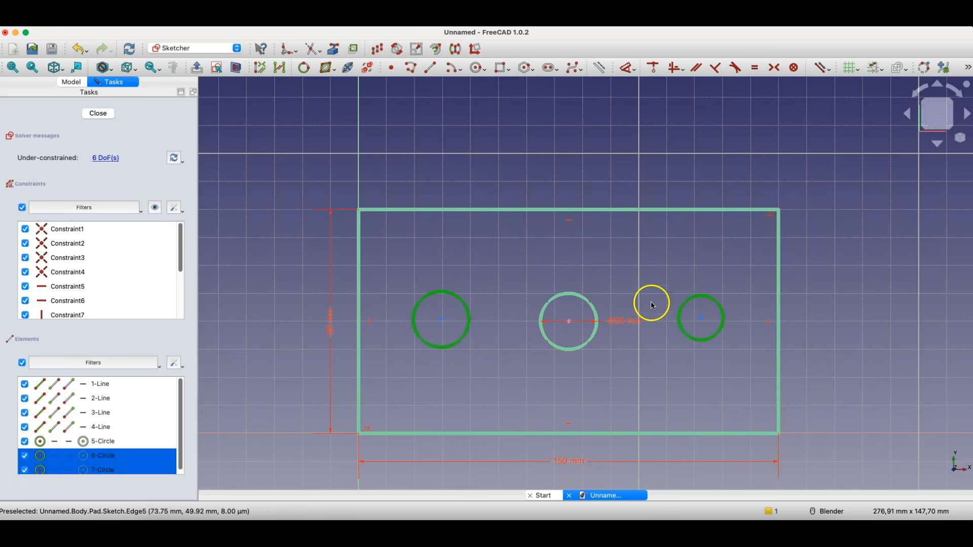
left_click(531, 261)
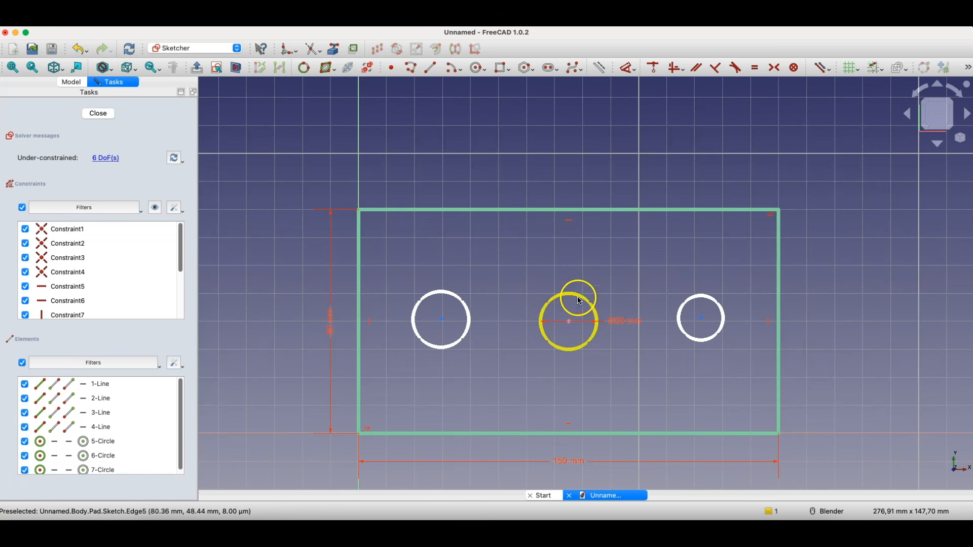
- Name the central circle's diameter constraint D1
double_click(619, 326)
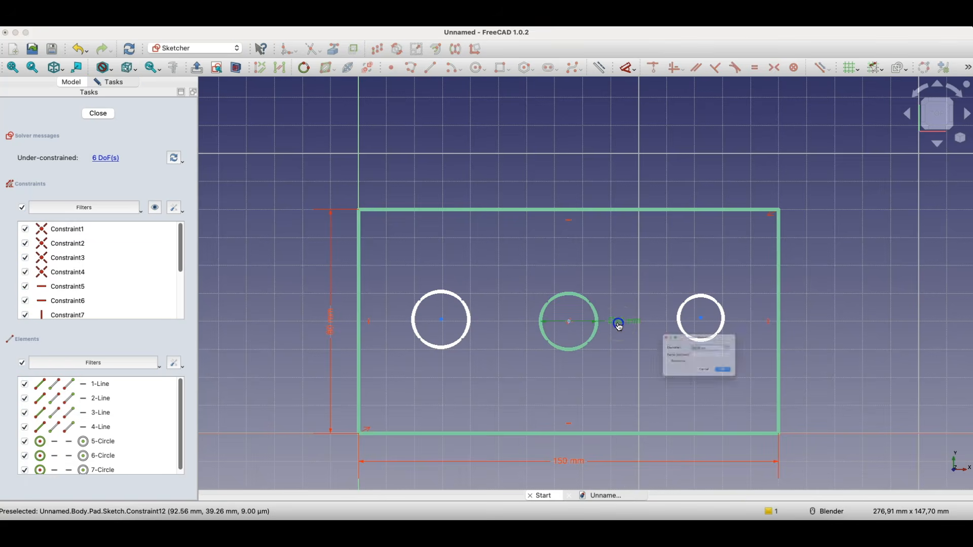
left_click(694, 355)
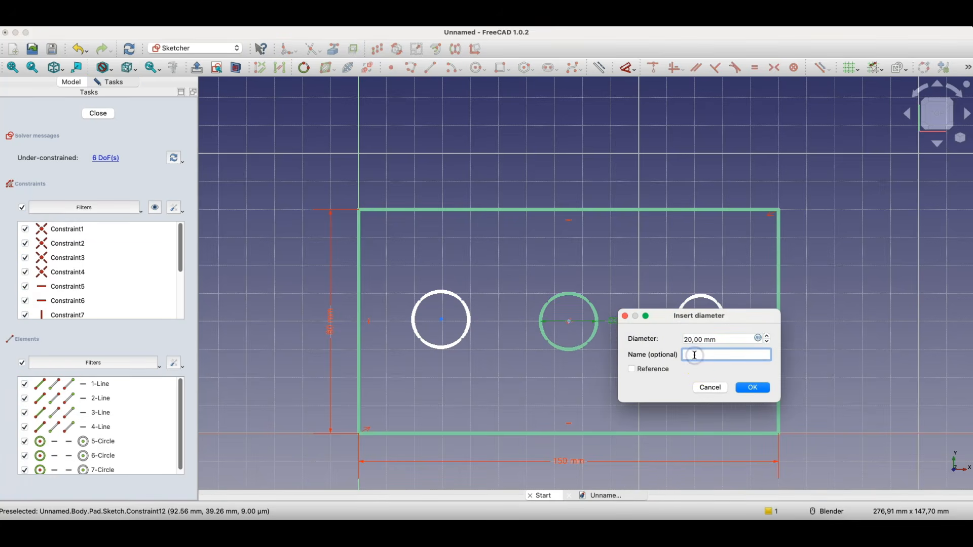
type("D1")
left_click(753, 387)
- Dimension the left circle's diameter with the expression Constraints.D1-5mm so that it derives from the central hole
left_click(619, 69)
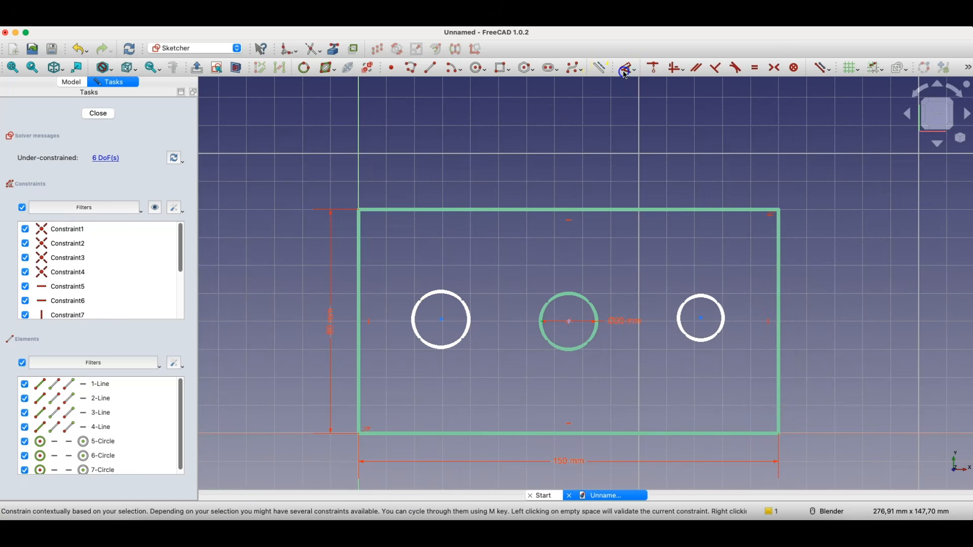
left_click(442, 295)
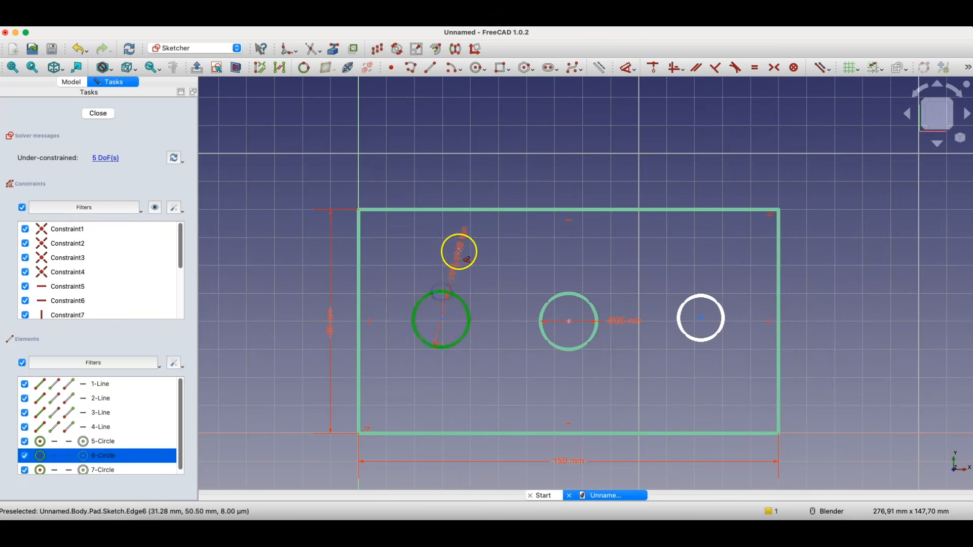
left_click(469, 257)
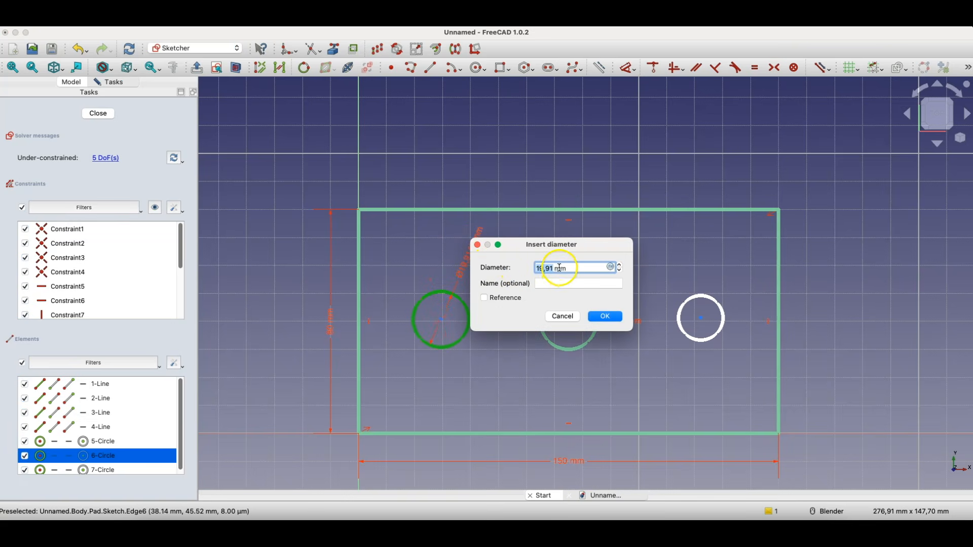
left_click(611, 269)
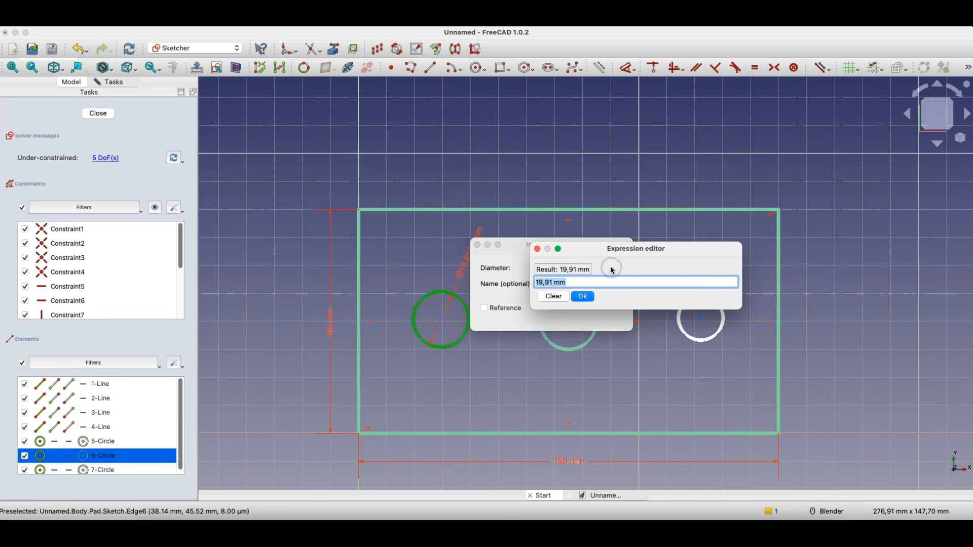
type("con")
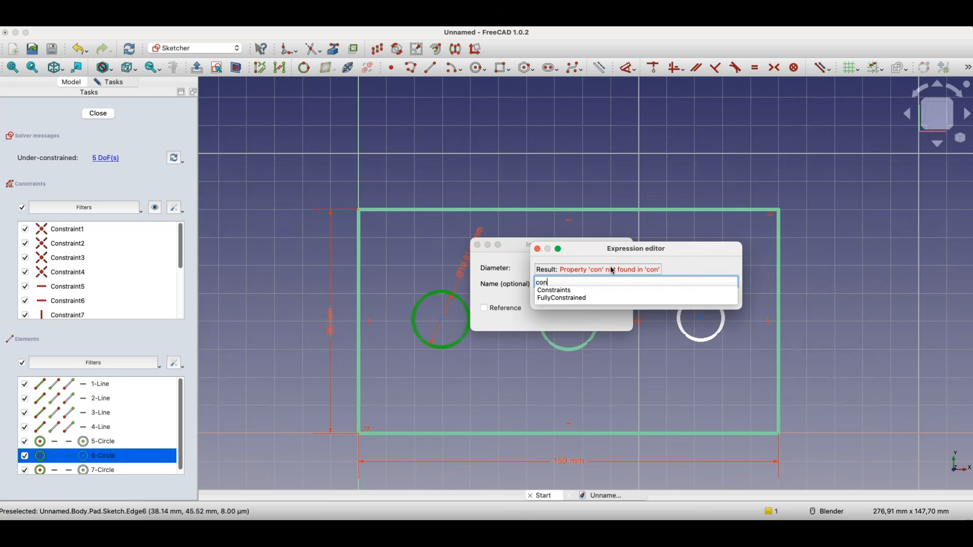
key("Down")
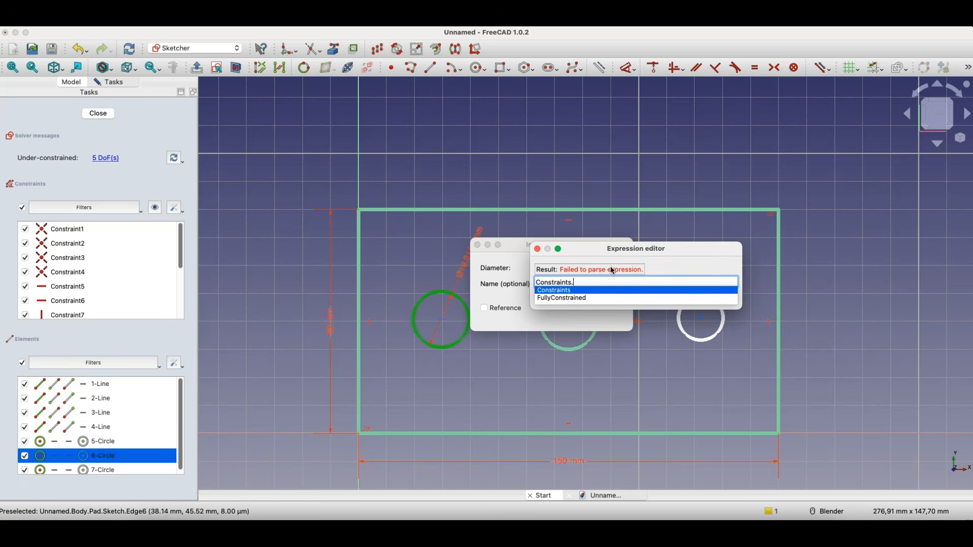
type("D")
key("Down")
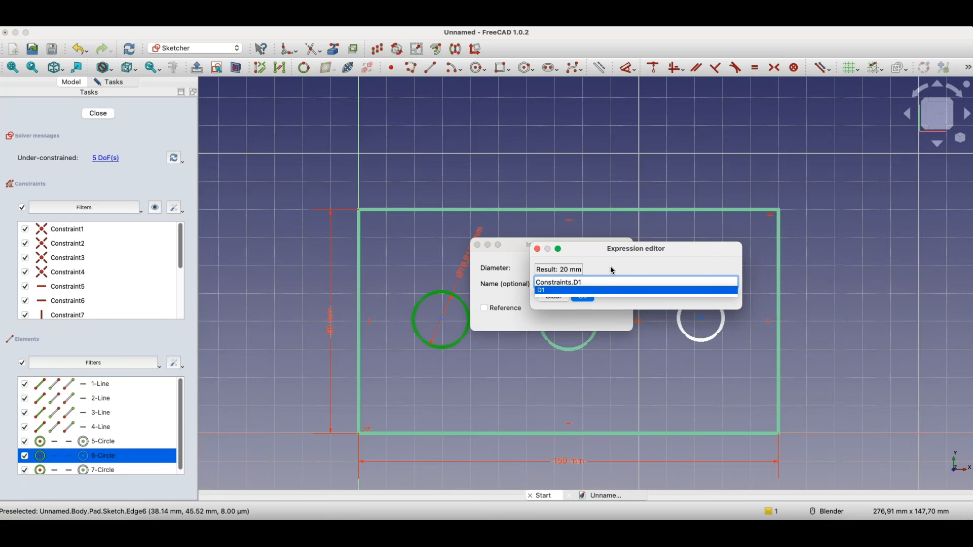
type("1")
key("BackSpace")
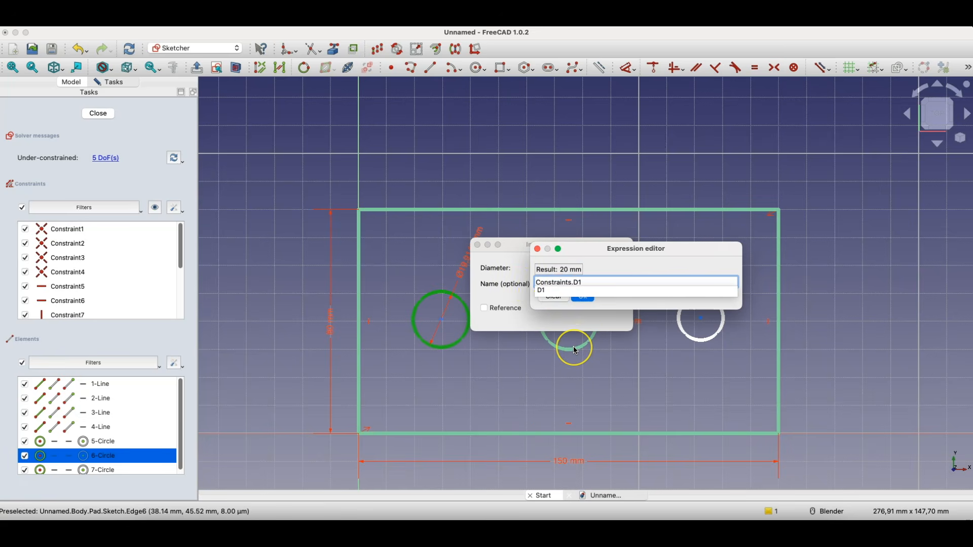
type("-")
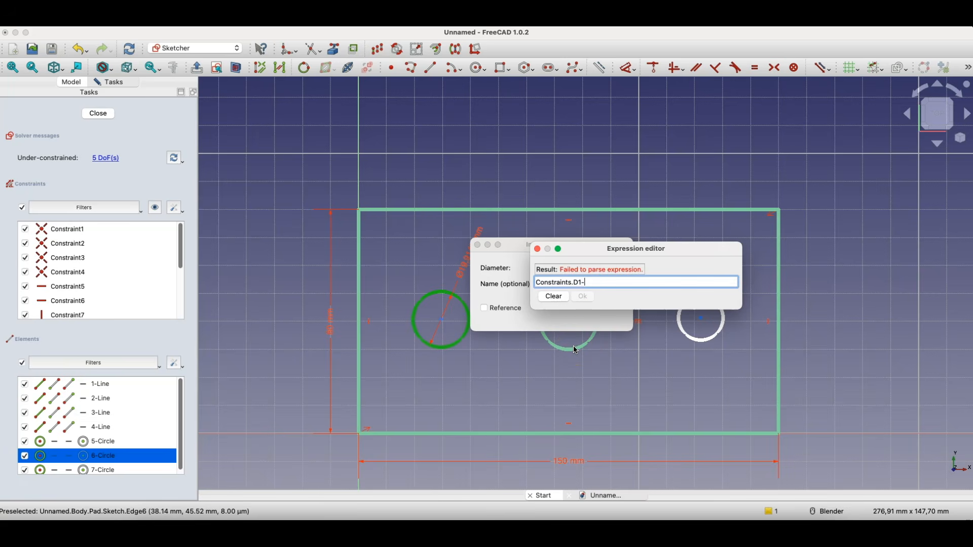
type("5mm")
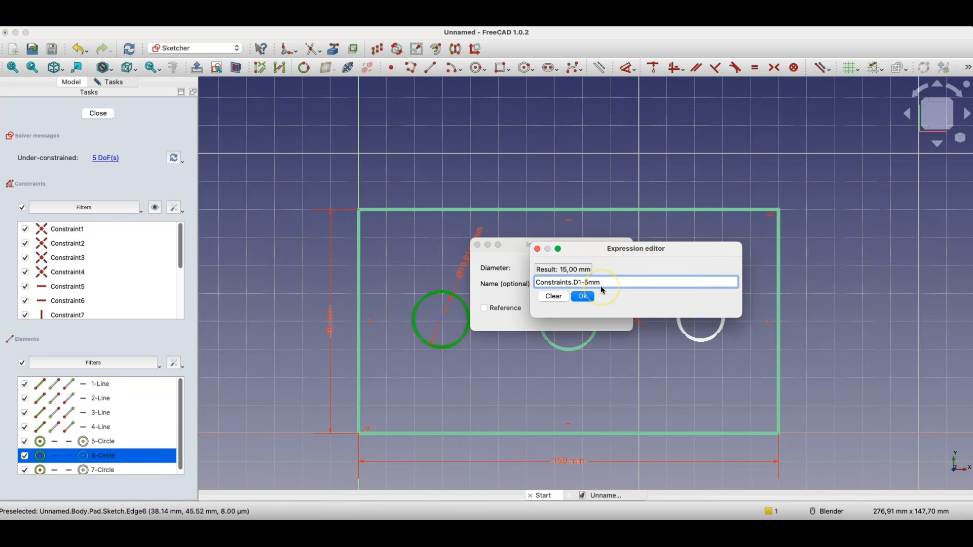
left_click(589, 296)
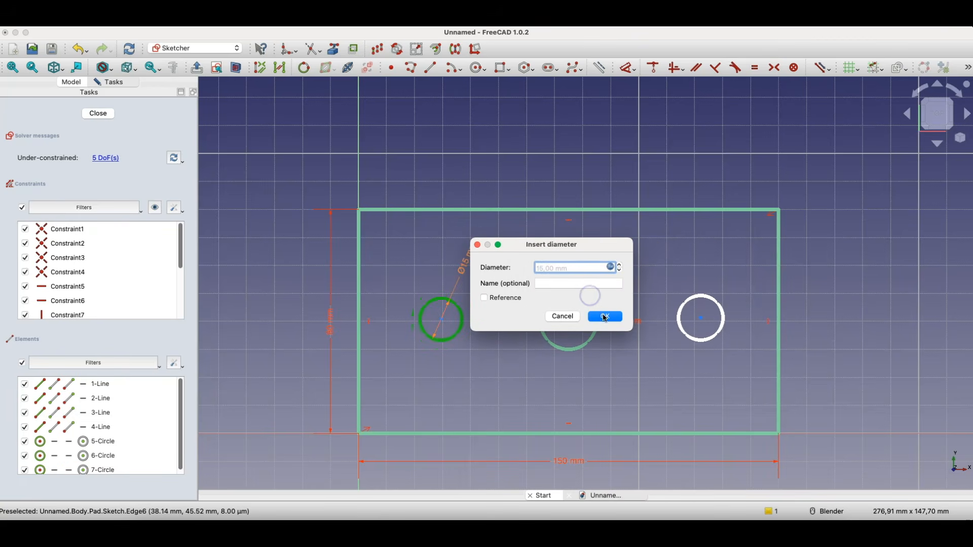
left_click(605, 317)
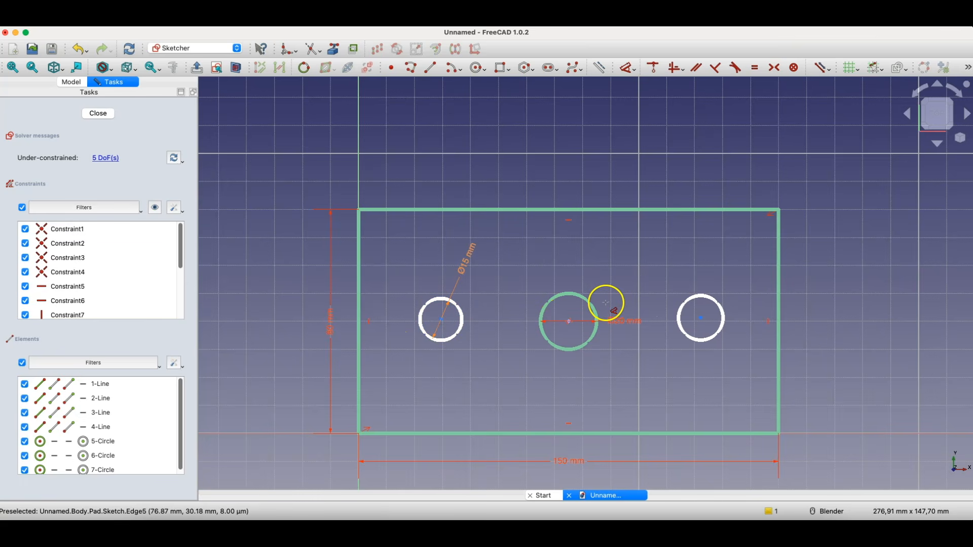
- Set the central circle's diameter to 22 mm to test the linked diameter
left_click(459, 308)
left_click(523, 274)
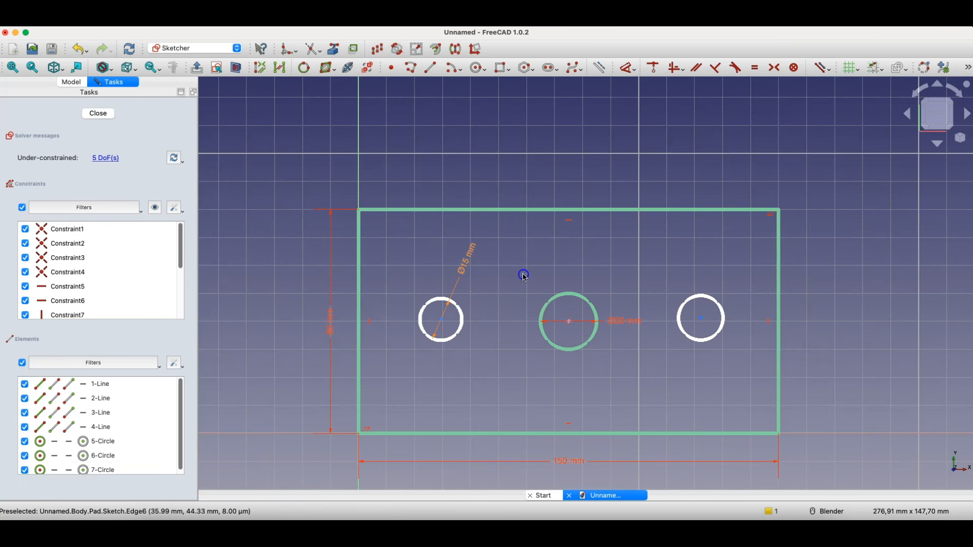
left_click(578, 290)
left_click(606, 277)
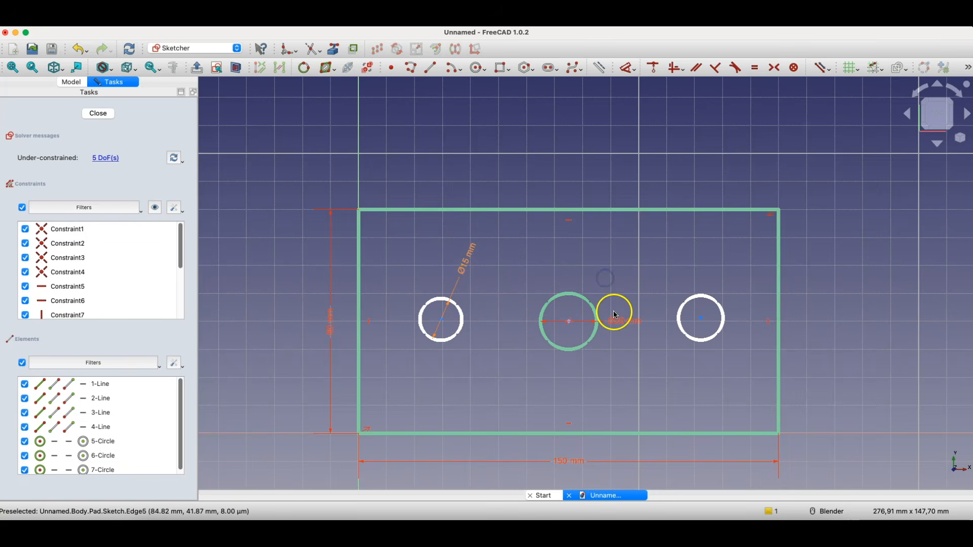
left_click(620, 321)
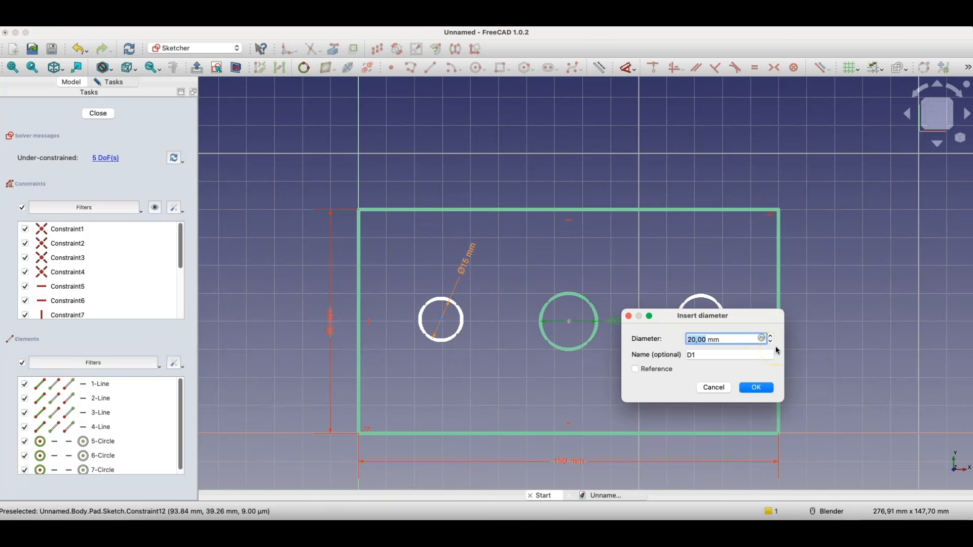
type("22")
key("Return")
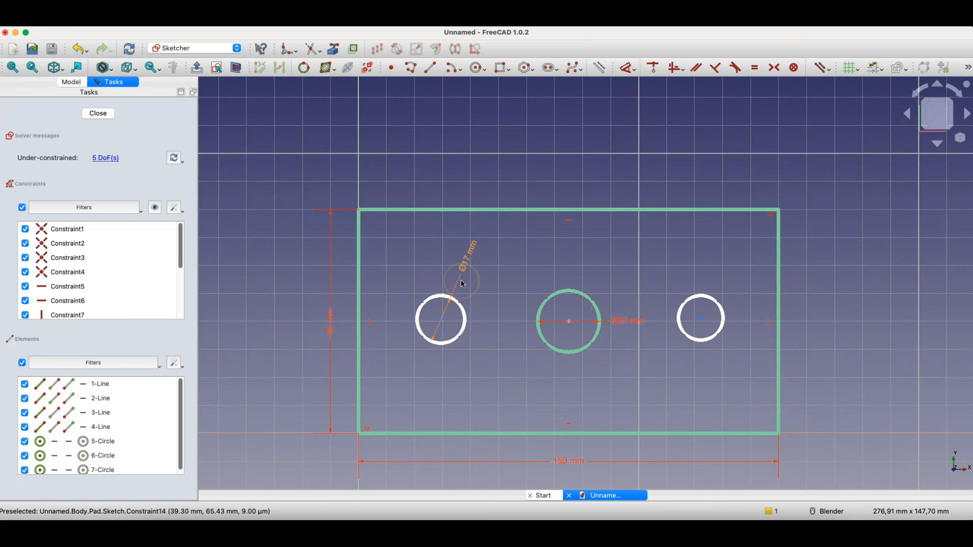
- Apply an Equal constraint between the right and left side circles
left_click(700, 298)
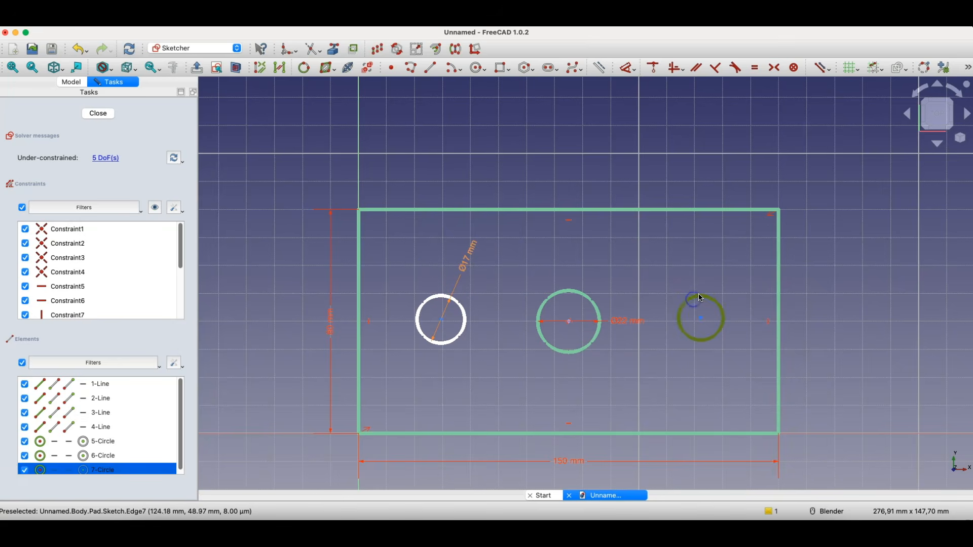
left_click(464, 309)
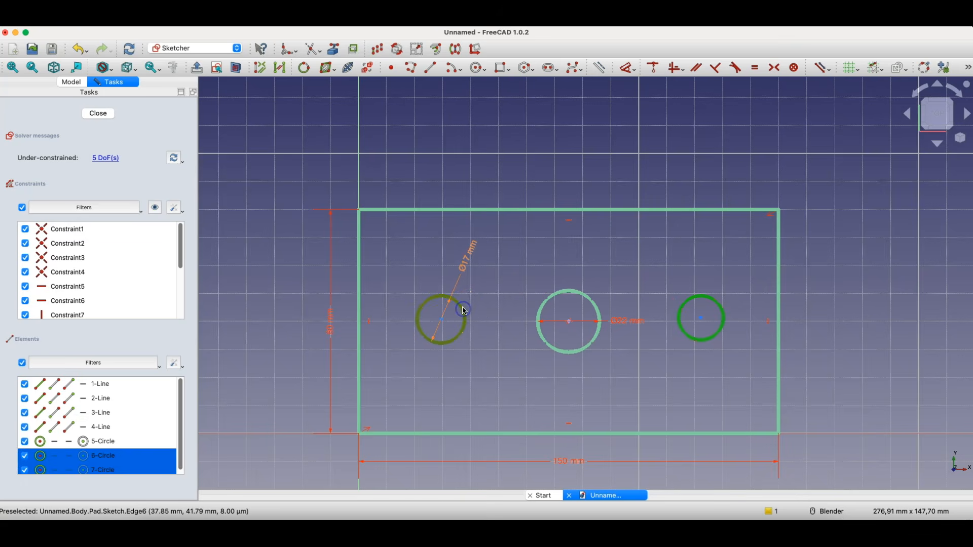
left_click(753, 71)
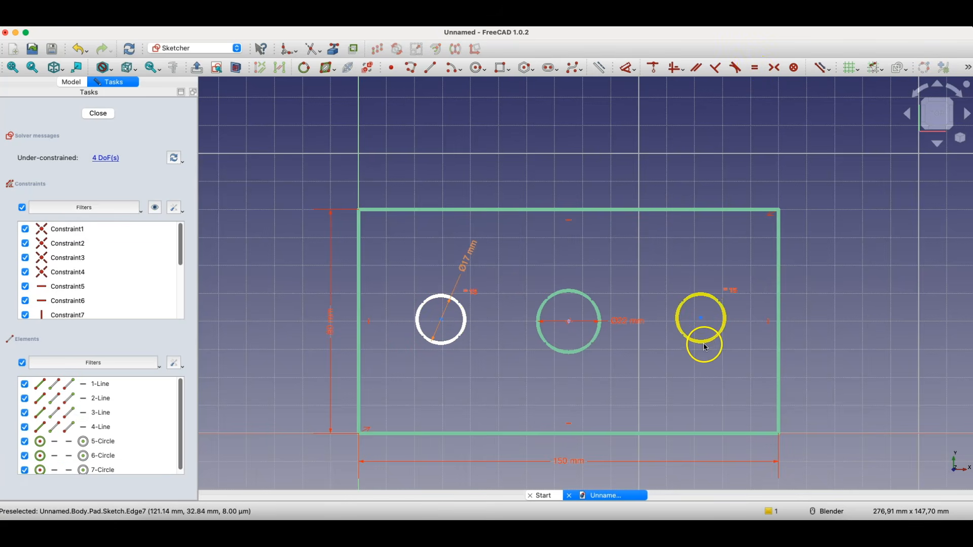
- Set the central circle's diameter to 17 mm
left_click(459, 339)
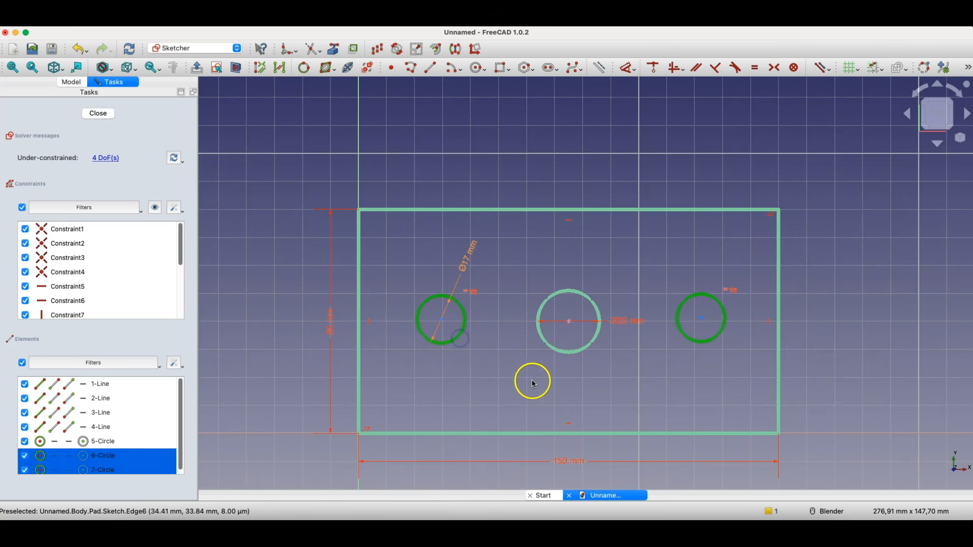
left_click(575, 384)
double_click(619, 322)
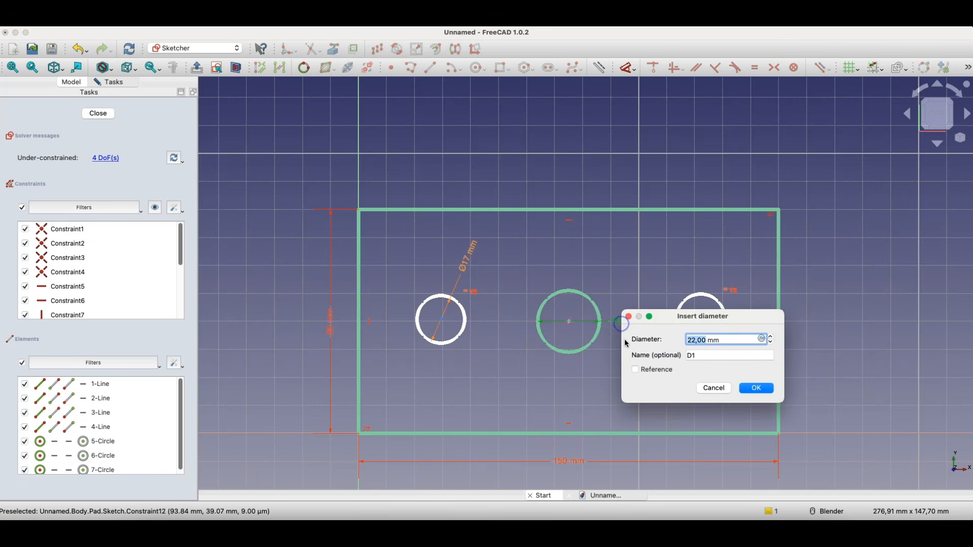
type("17")
key("Return")
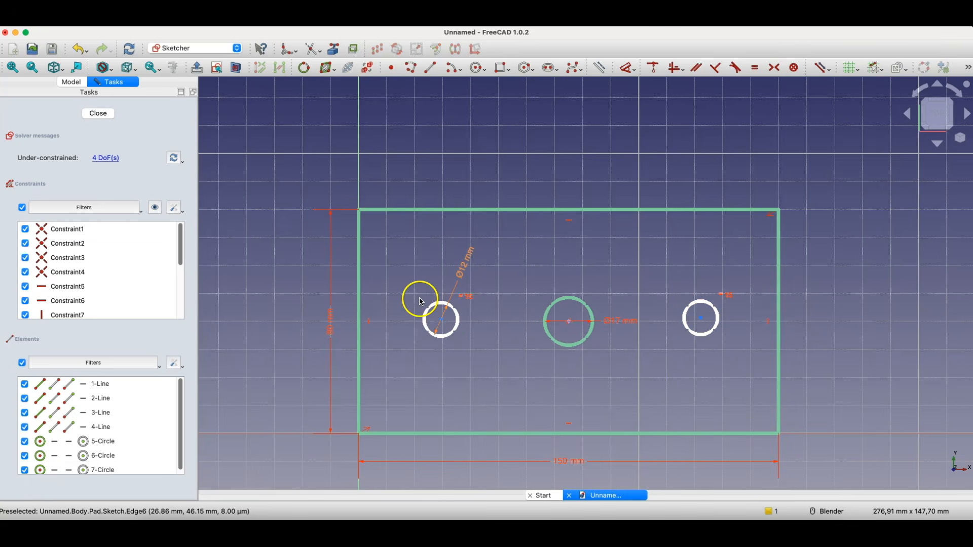
- Constrain the centres of all three circles to lie on one horizontal line and test it on the left circle
left_click(441, 321)
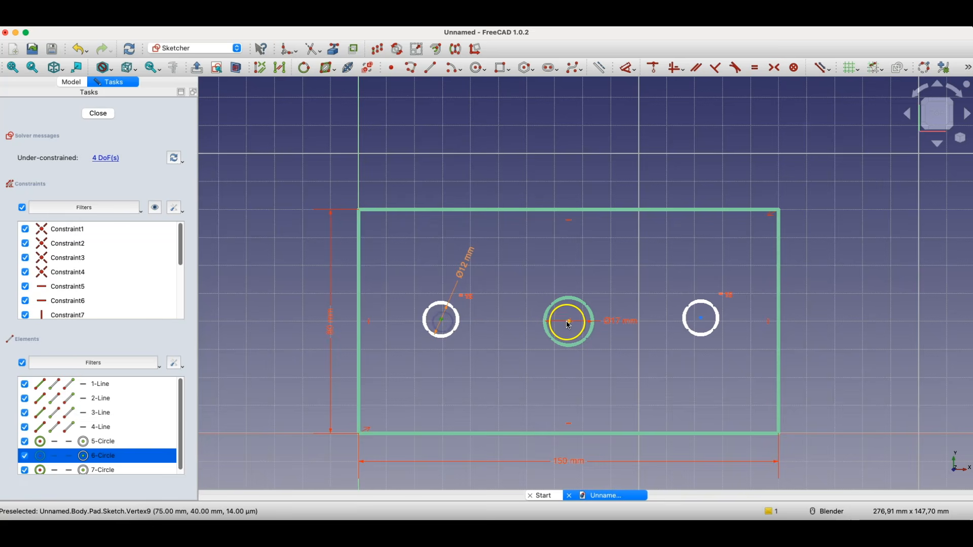
left_click(568, 321)
left_click(701, 321)
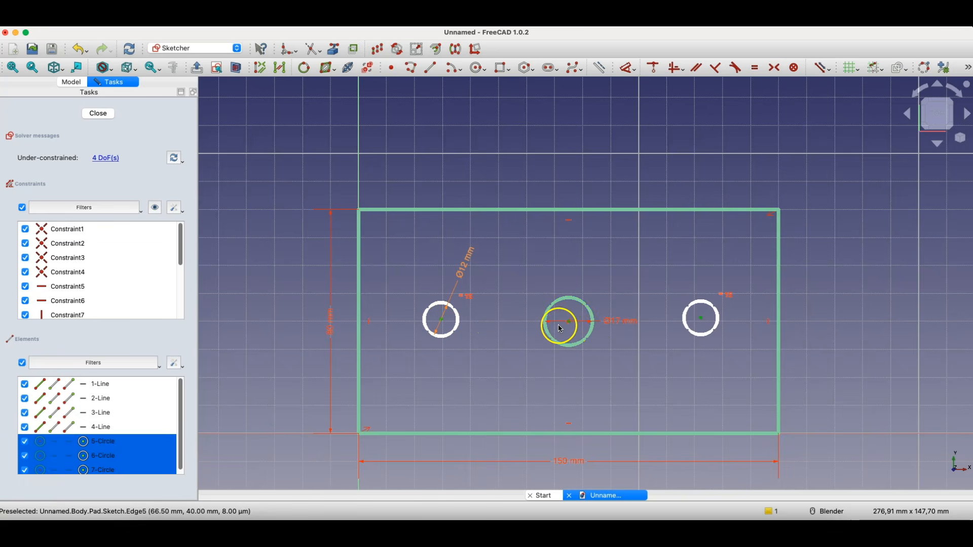
left_click(675, 71)
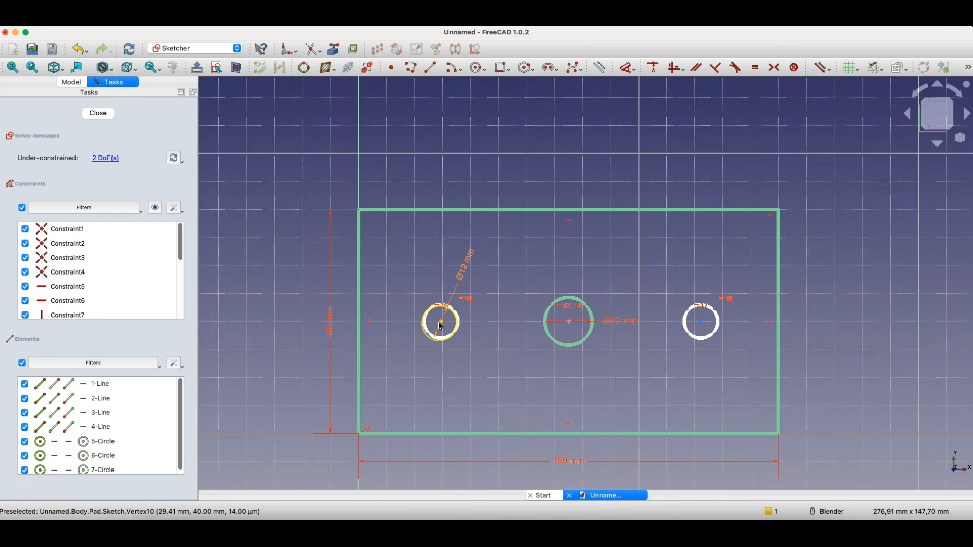
left_click_drag(441, 325, 450, 338)
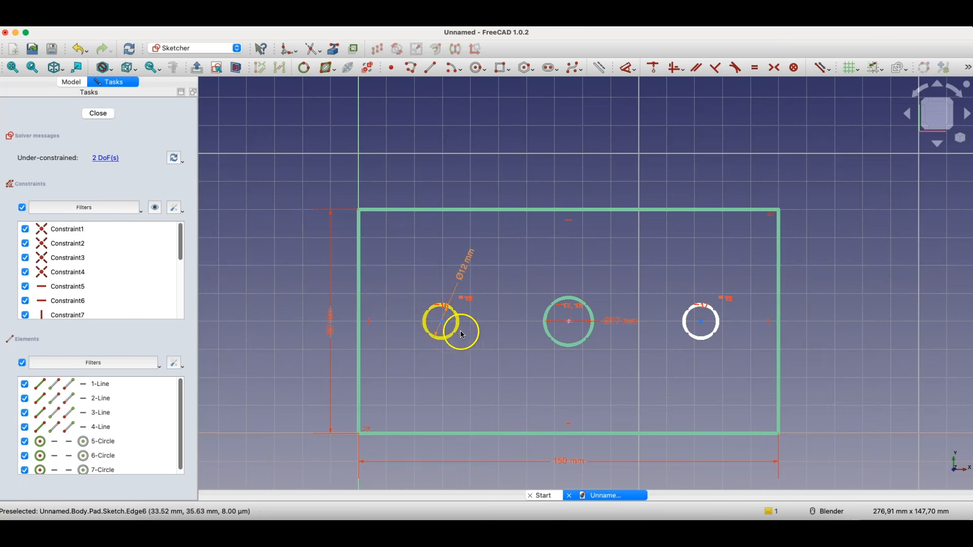
- Name the rectangle's horizontal length constraint L
left_click(571, 433)
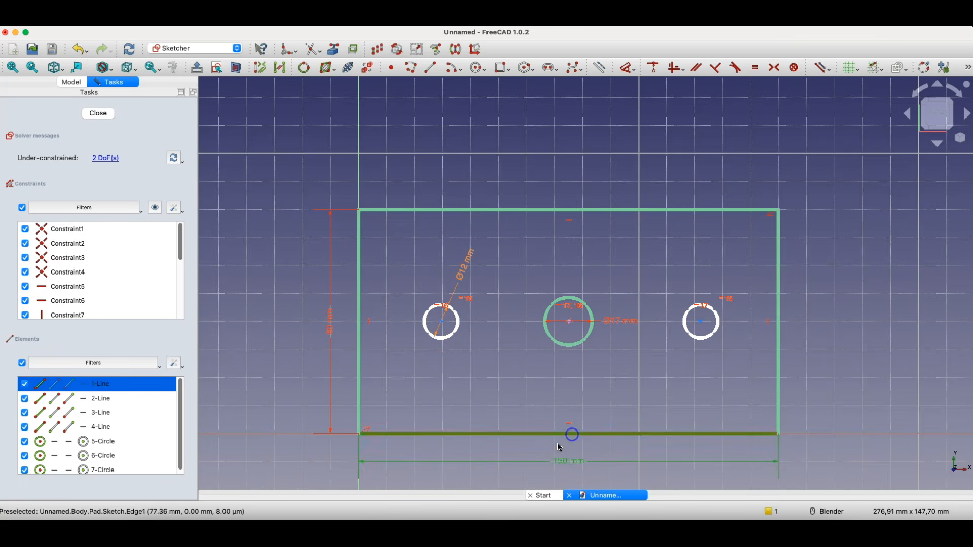
left_click(530, 394)
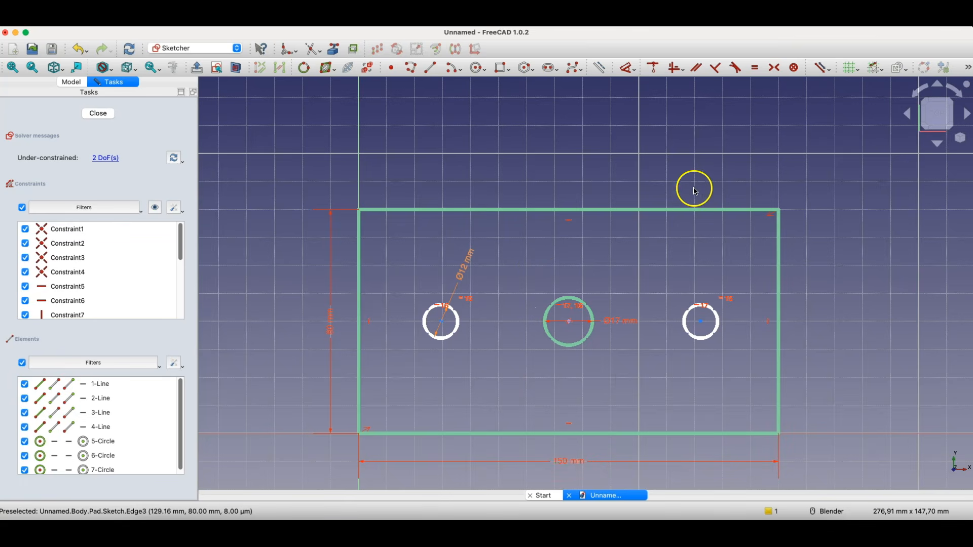
scroll(679, 194, "down", 1)
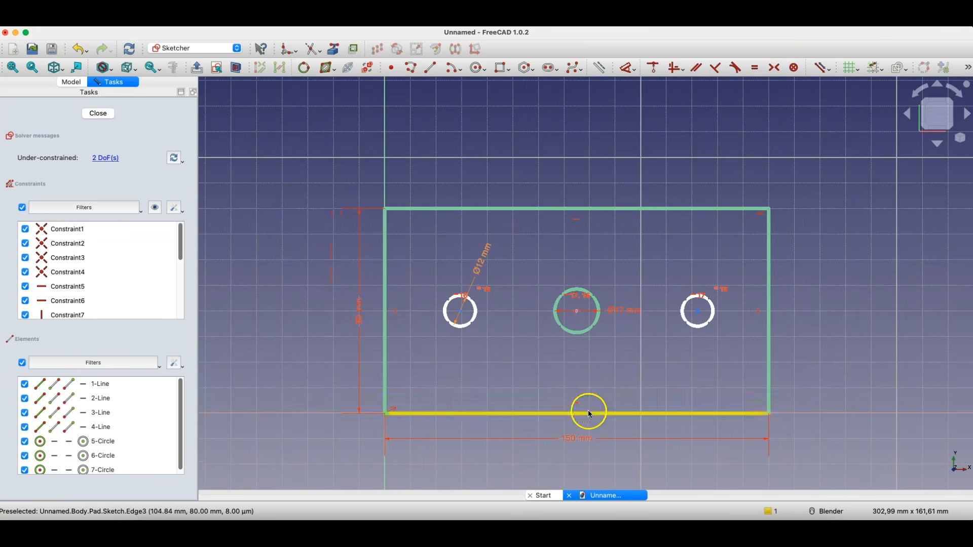
double_click(576, 439)
left_click(653, 467)
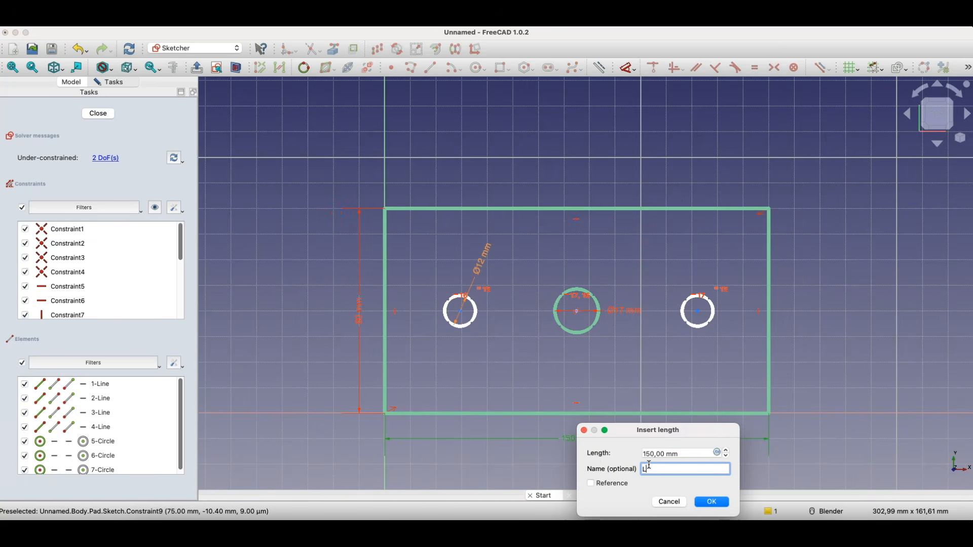
type("L")
left_click(711, 502)
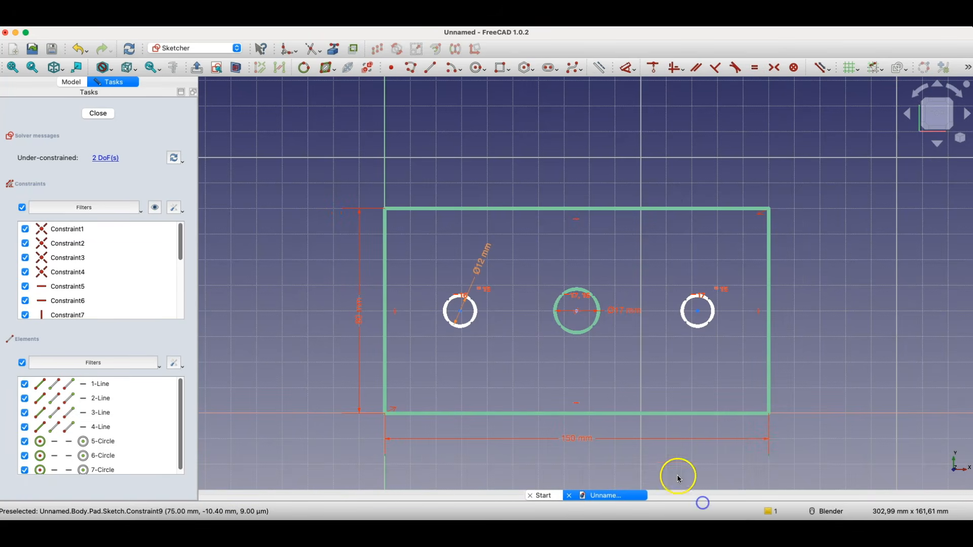
- Constrain the two side circles' centres to be symmetric about the central circle's centre
left_click(461, 311)
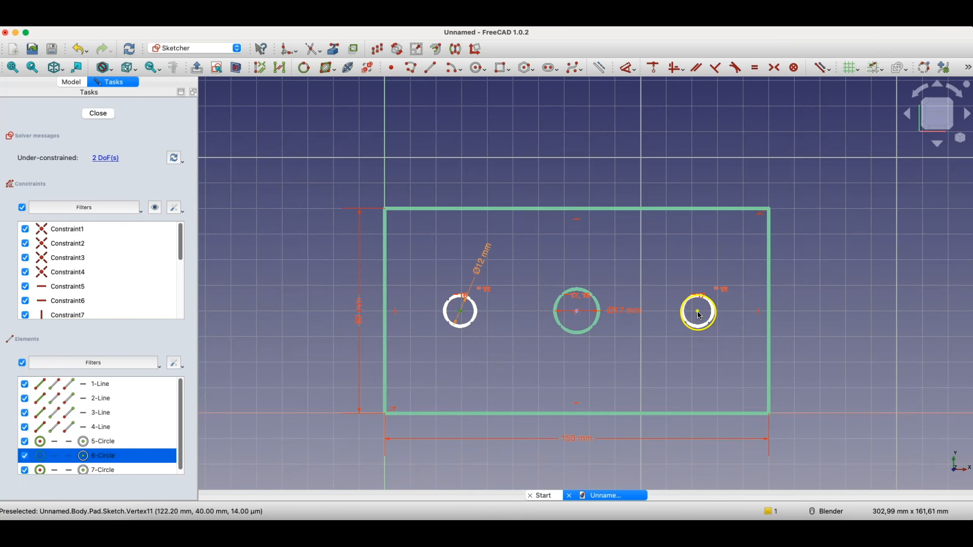
left_click(698, 311)
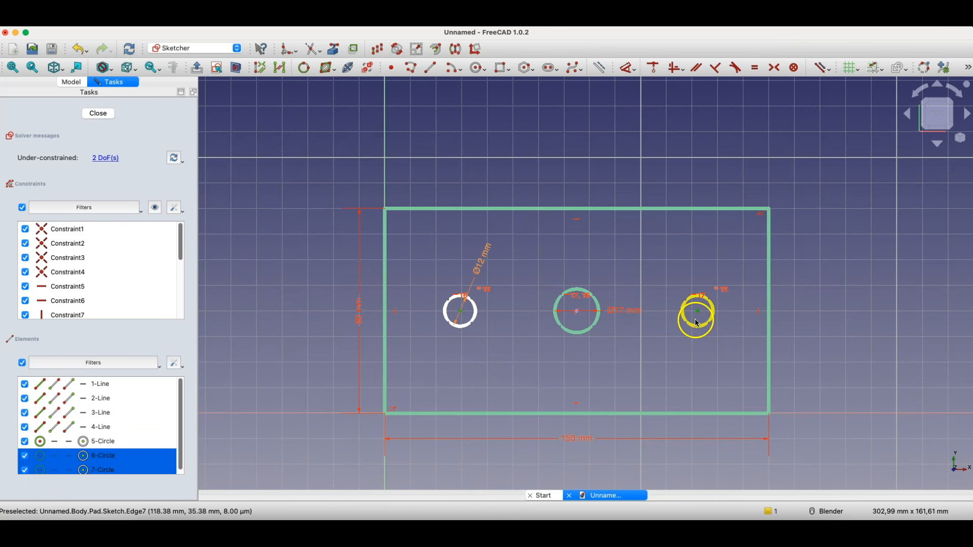
left_click(578, 312)
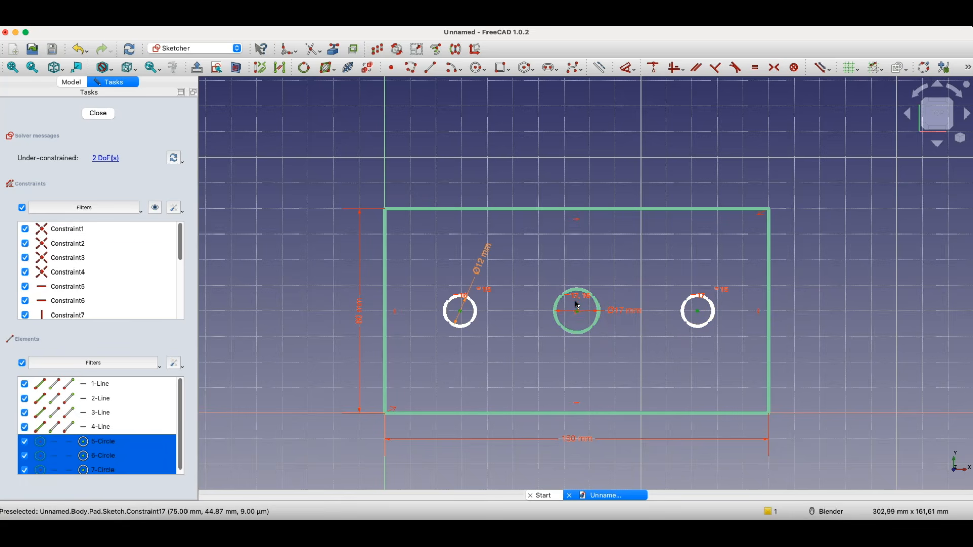
left_click(774, 69)
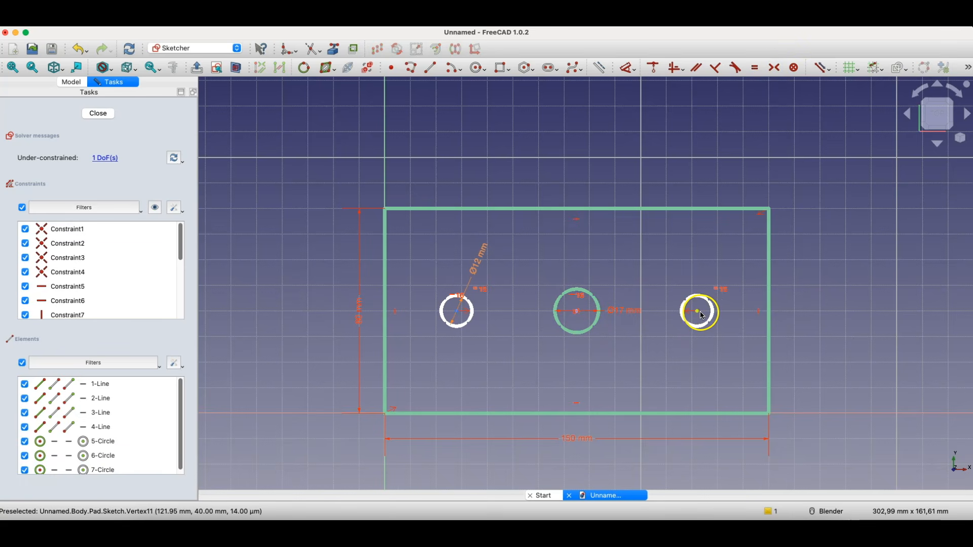
- Test the symmetry on the right circle and add a horizontal distance dimension between the two side circles' centres
mouse_move(698, 311)
left_mouse_down()
mouse_move(734, 311)
mouse_move(695, 315)
mouse_move(704, 311)
left_mouse_up()
left_click(448, 312)
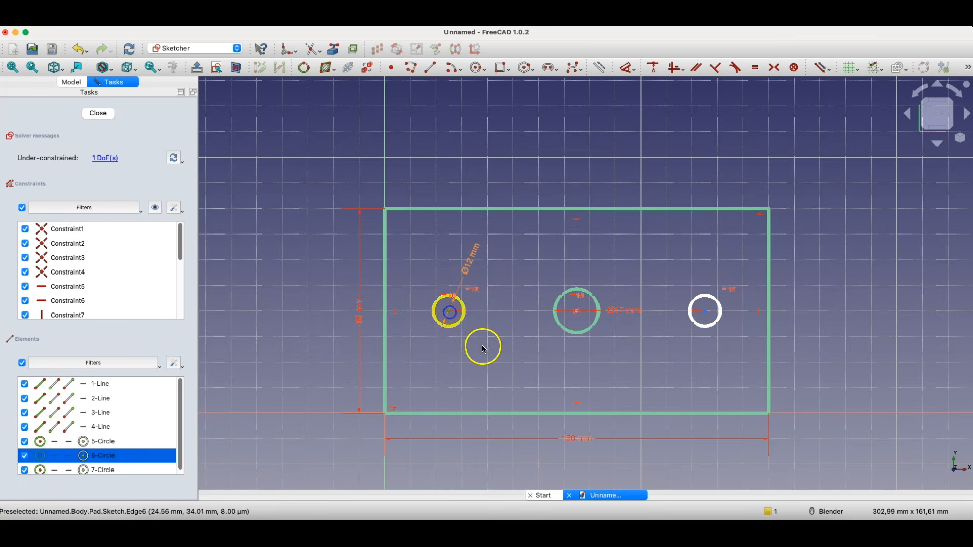
left_click(707, 313)
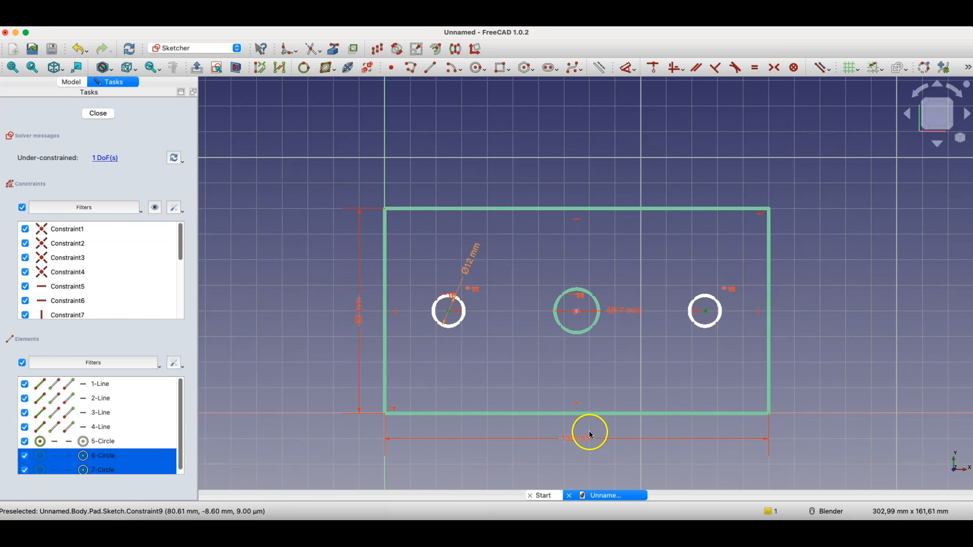
left_click(628, 67)
left_click(580, 246)
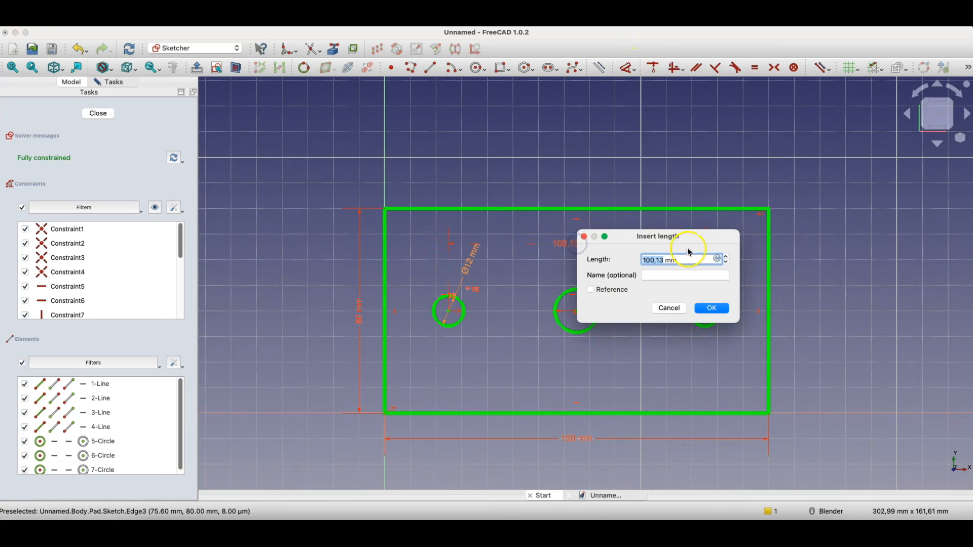
- Set the distance between the side circles' centres to the expression Constraints.L1/2
left_click(718, 260)
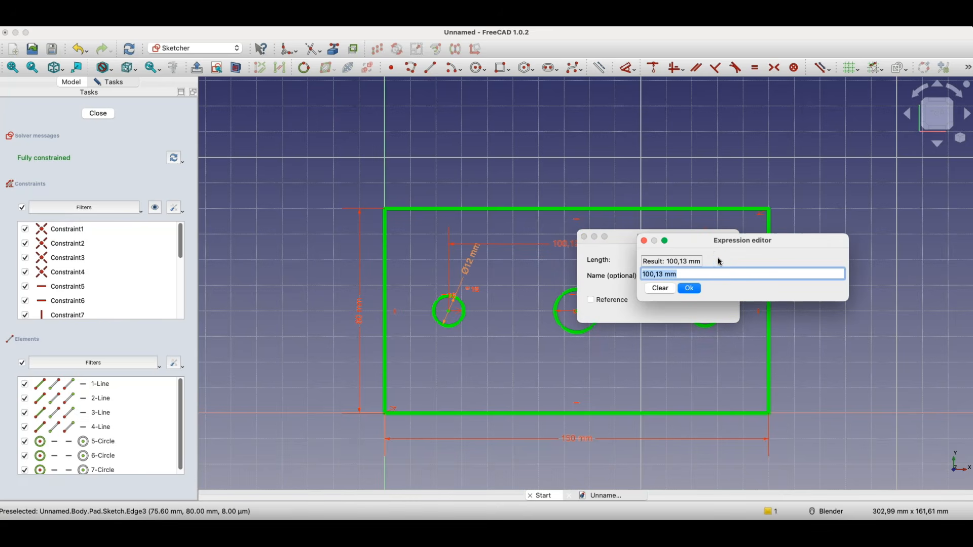
type("con")
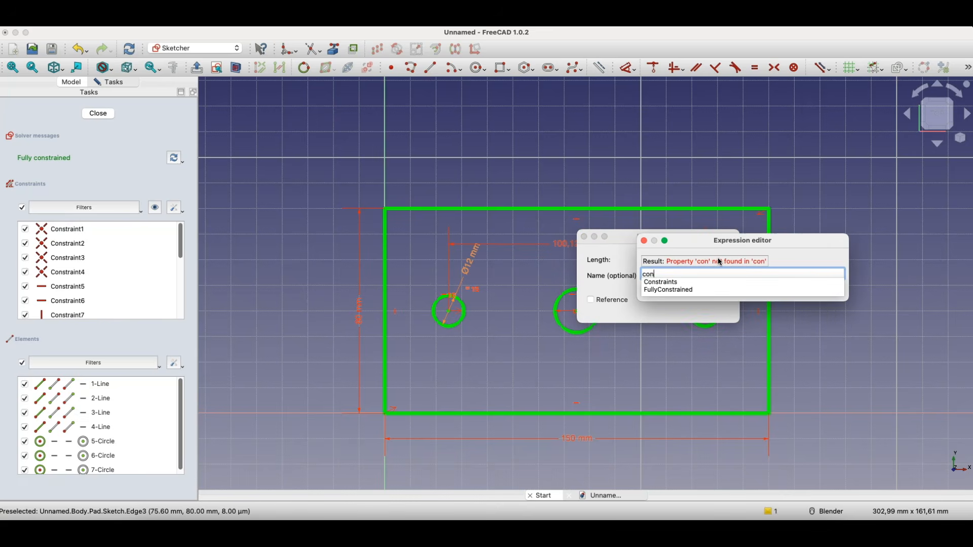
key("Down")
type("L")
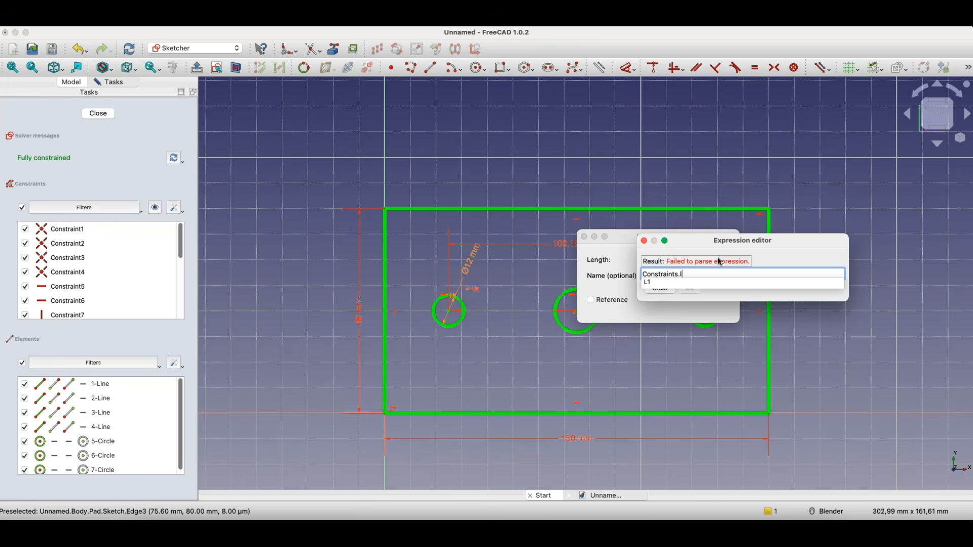
key("Down")
key("Return")
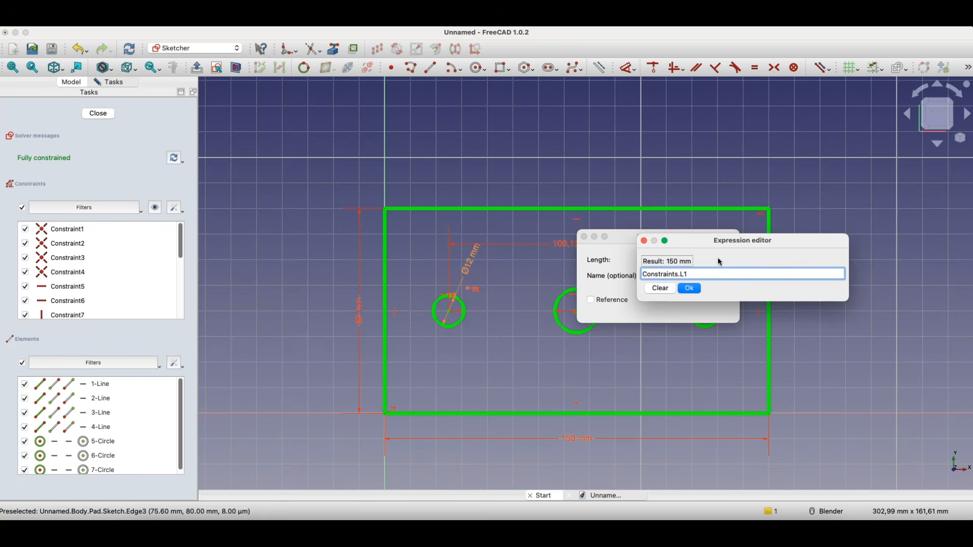
type("/2")
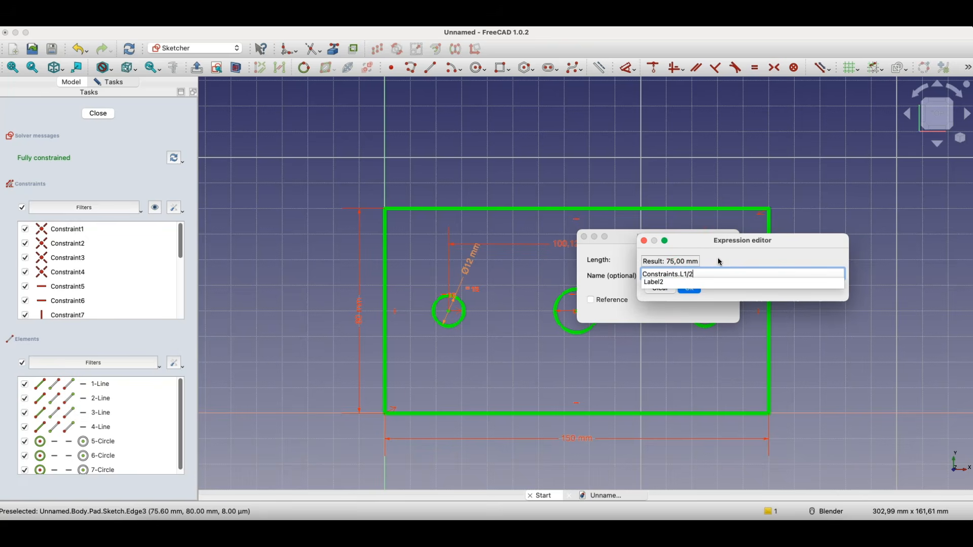
left_click(719, 259)
left_click(691, 289)
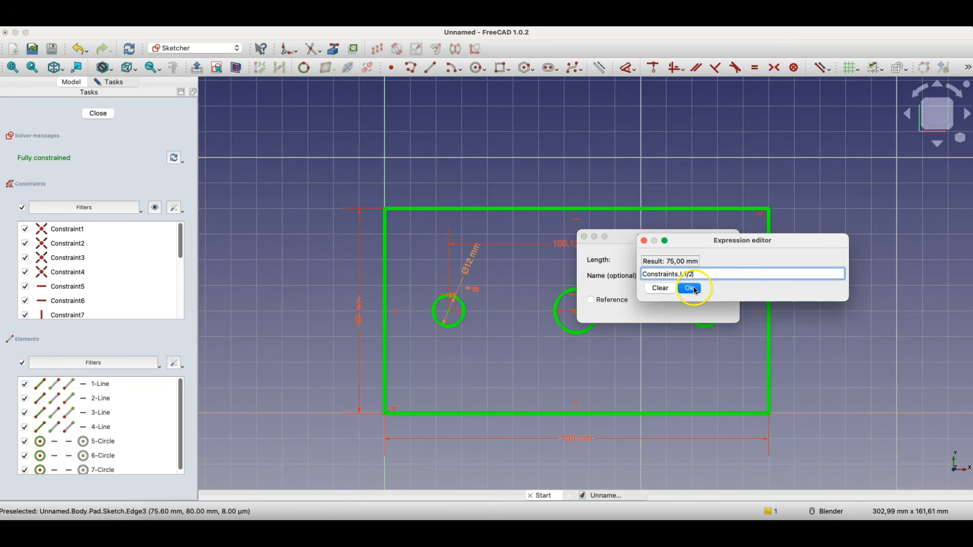
left_click(703, 309)
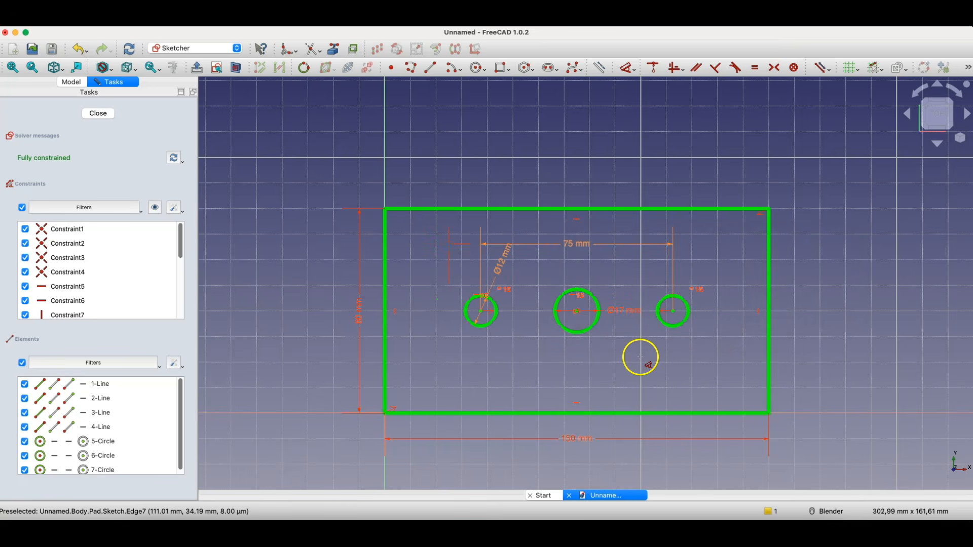
- Try the rectangle's length L1 at 200 mm, set it to 100 mm, and close the sketch
double_click(582, 444)
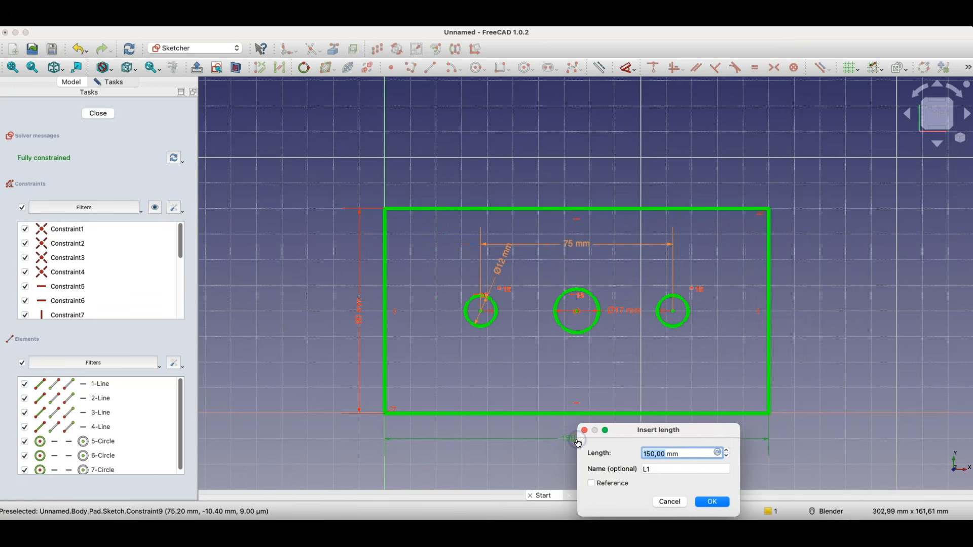
key("Return")
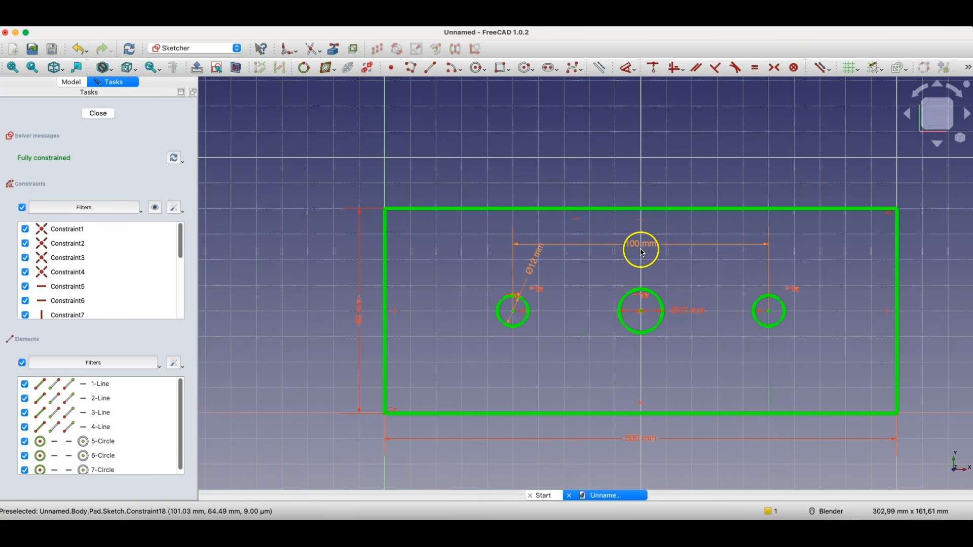
double_click(640, 439)
type("100")
key("Return")
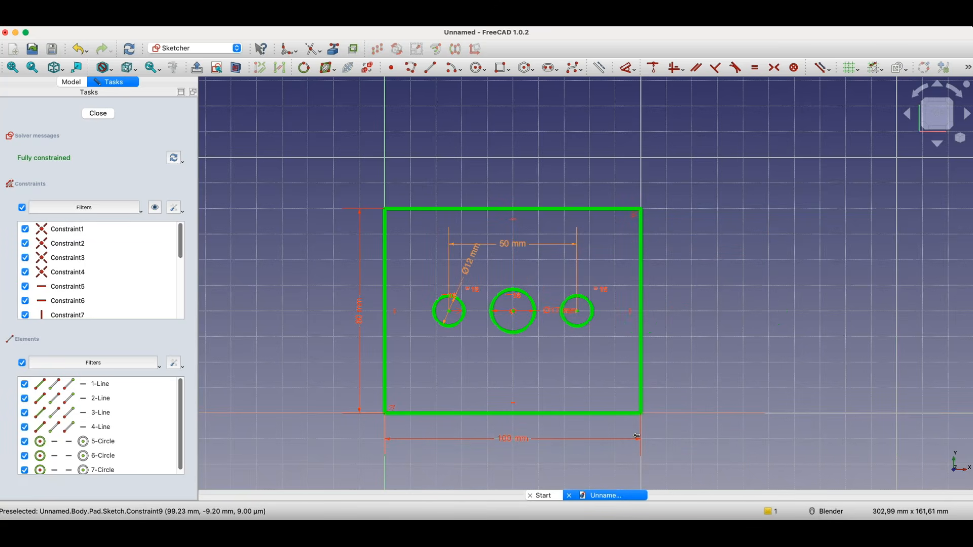
left_click(98, 114)
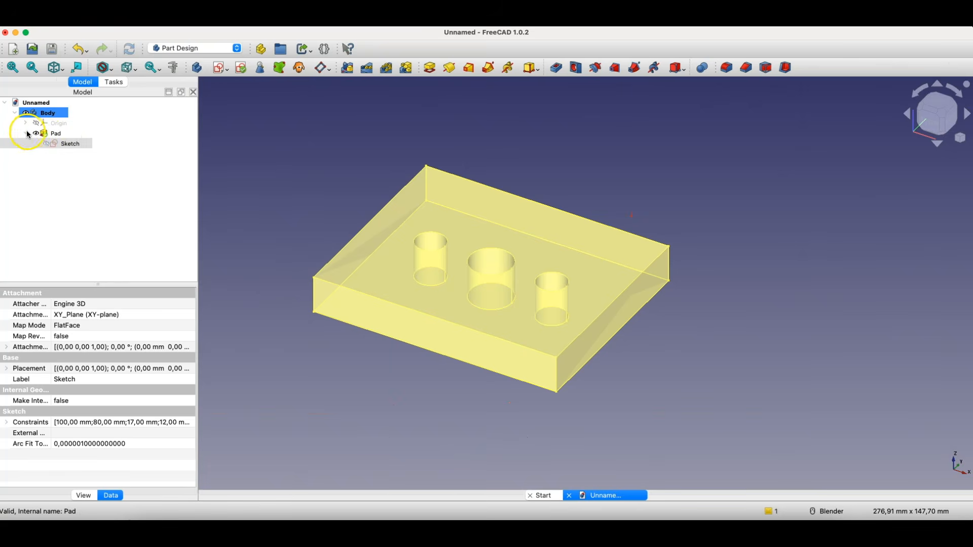
left_click(26, 134)
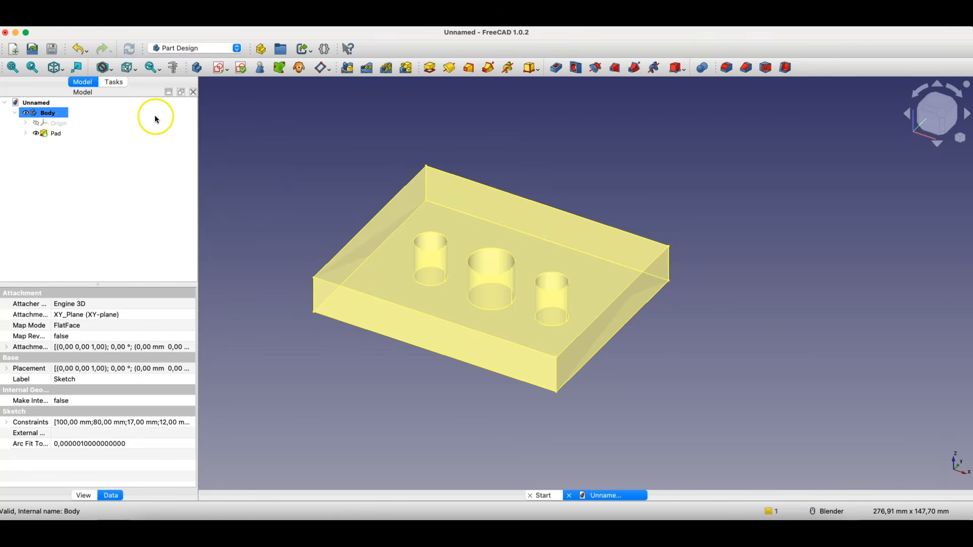
- Start a sketch on the plate's long front face and reference the face's upper edge as external geometry
left_click(413, 321)
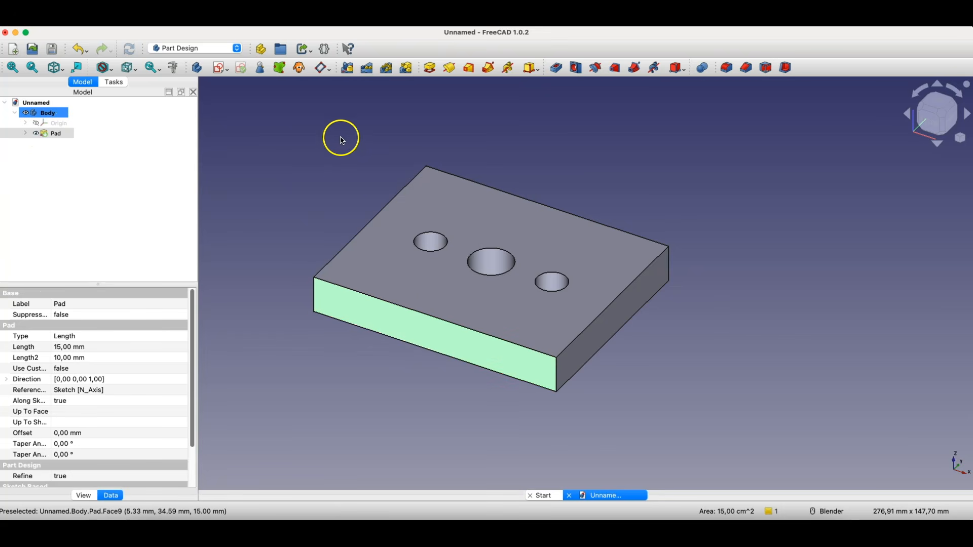
left_click(220, 68)
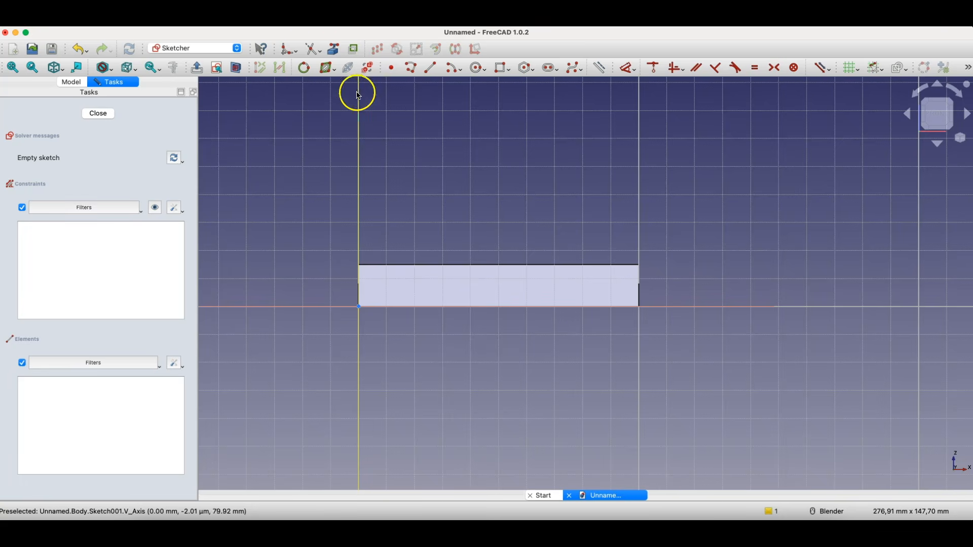
left_click(333, 50)
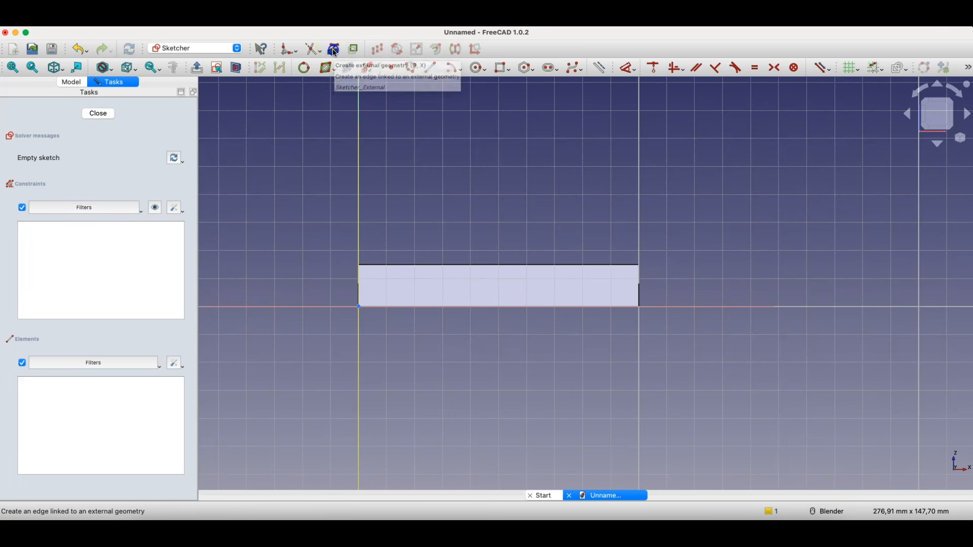
left_click(483, 261)
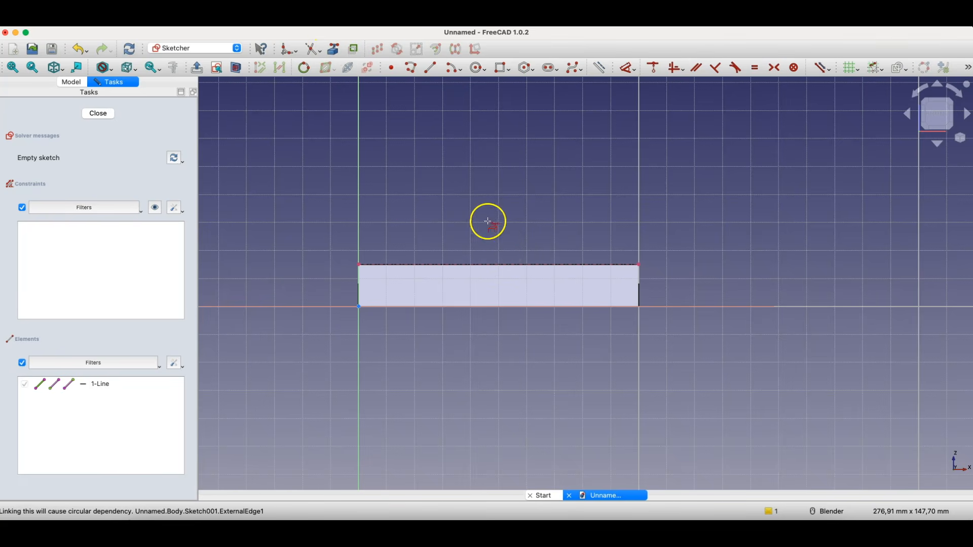
right_click(488, 242)
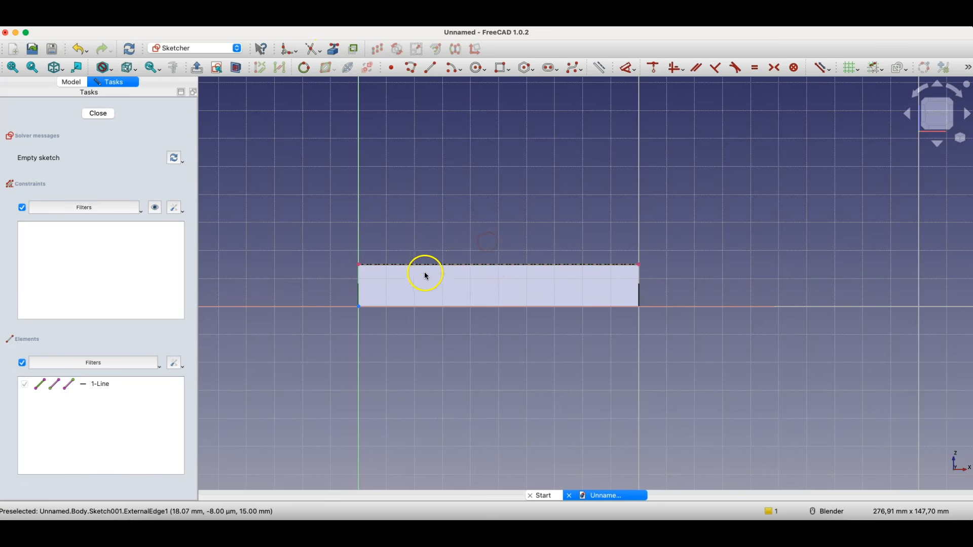
- Sketch a rectangle about 27 mm wide and 10 mm tall, hanging down from the referenced upper edge
left_click(501, 69)
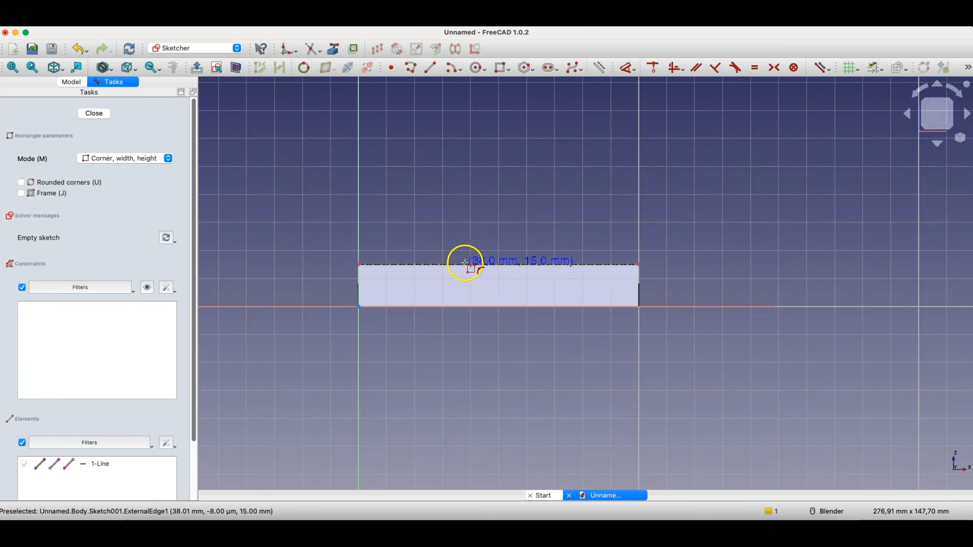
left_click(465, 264)
left_click(539, 287)
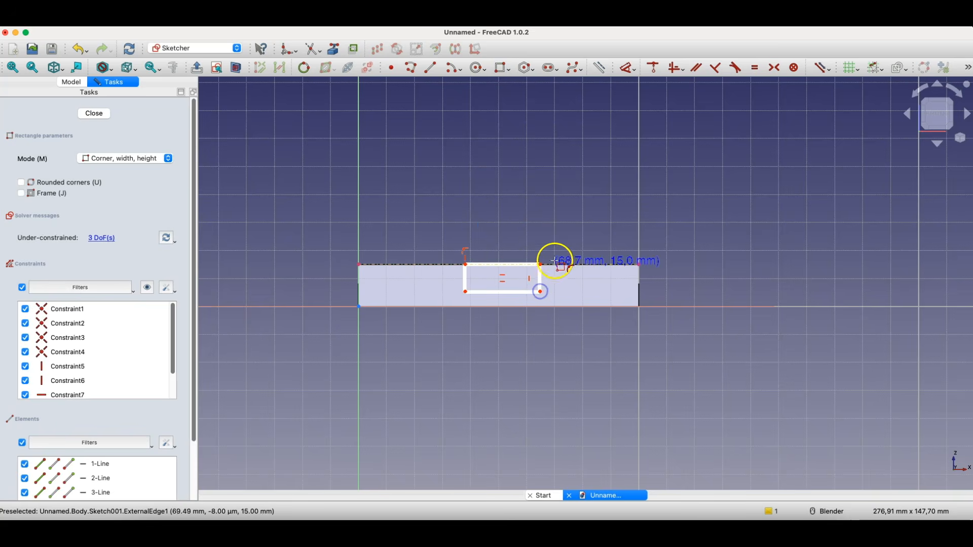
right_click(453, 260)
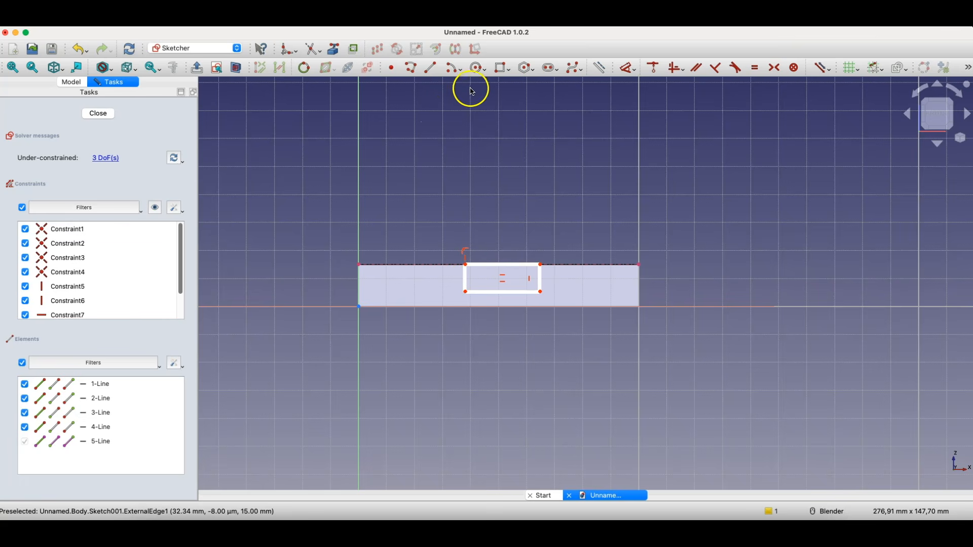
- Dimension the rectangle's upper corners 25 mm horizontally from the respective ends of the referenced edge
left_click(628, 67)
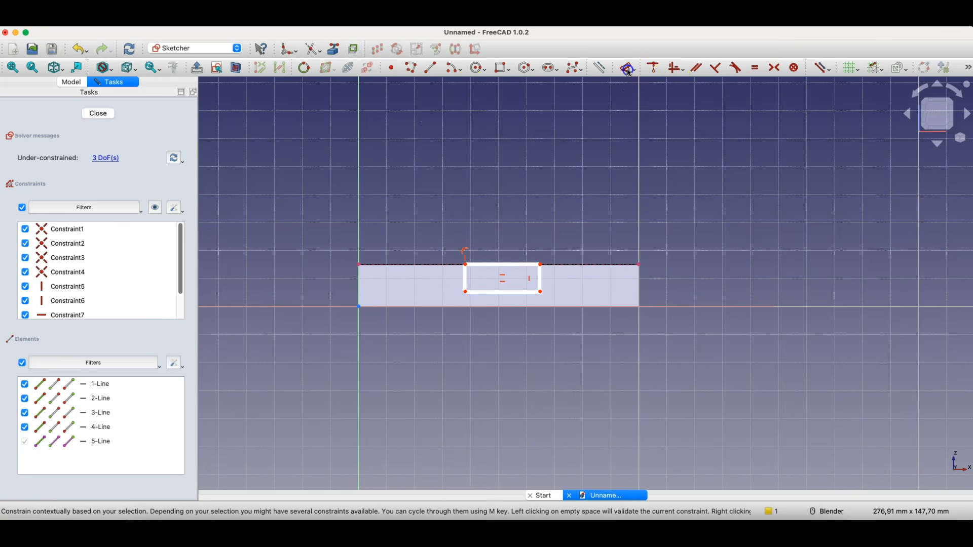
left_click(465, 264)
left_click(359, 264)
left_click(397, 217)
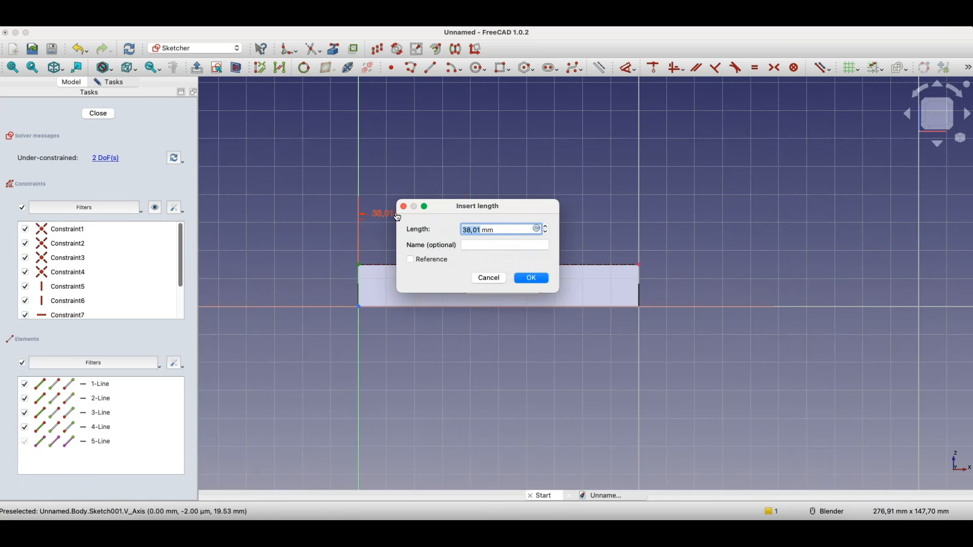
key("Return")
left_click(540, 264)
left_click(638, 264)
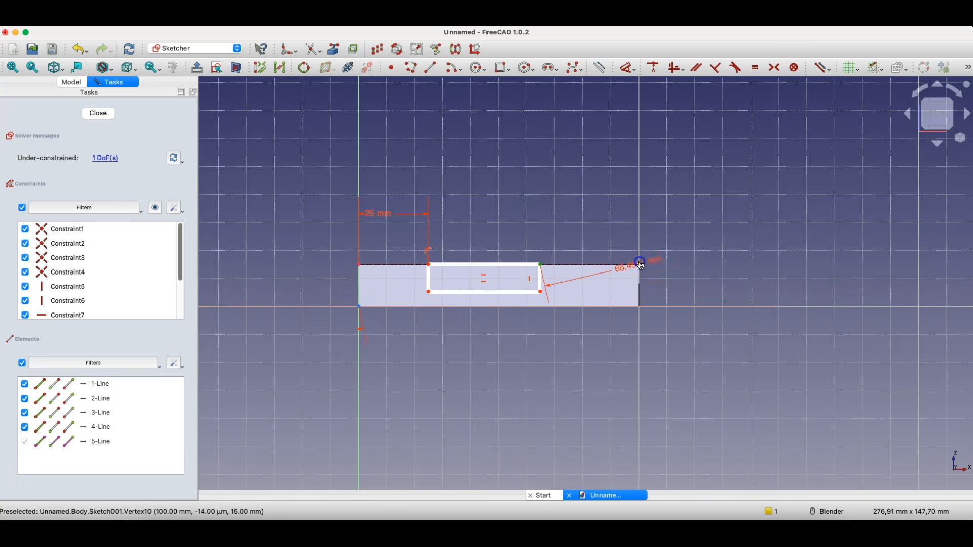
left_click(605, 223)
type("25")
key("Return")
- Set the rectangle's height to 5 mm and close the sketch
left_click(567, 278)
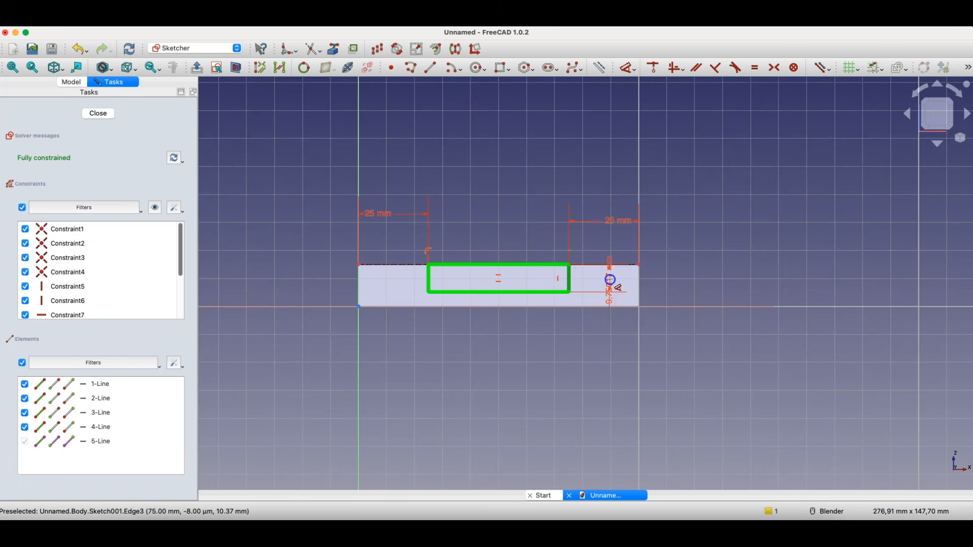
left_click(610, 281)
type("5")
key("Return")
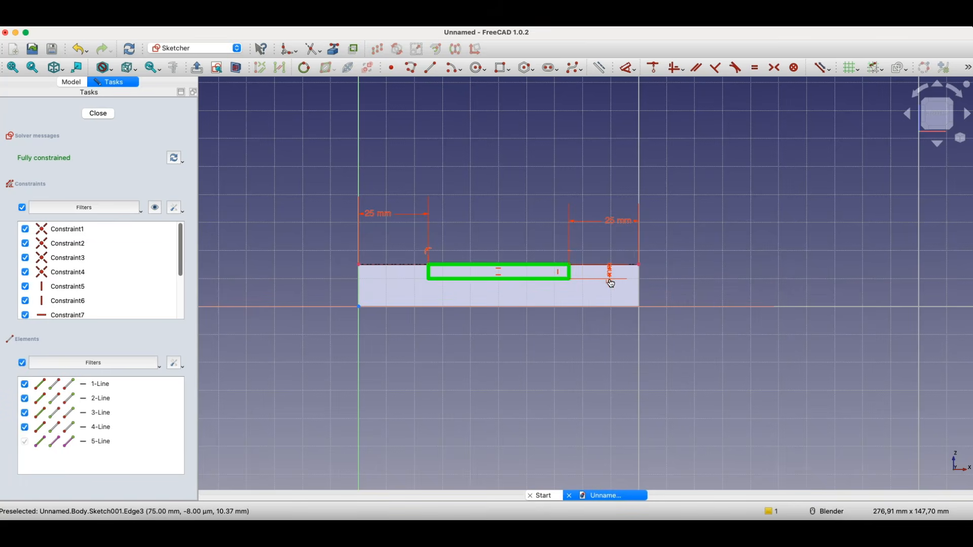
left_click(98, 113)
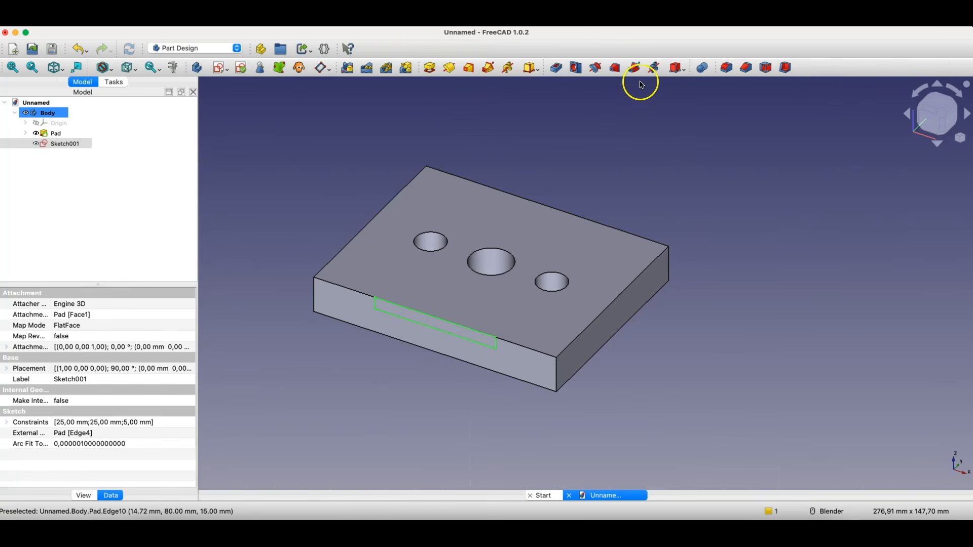
- Cut the rectangular profile through the whole plate with a Pocket of type Through all
left_click(560, 74)
left_click(113, 158)
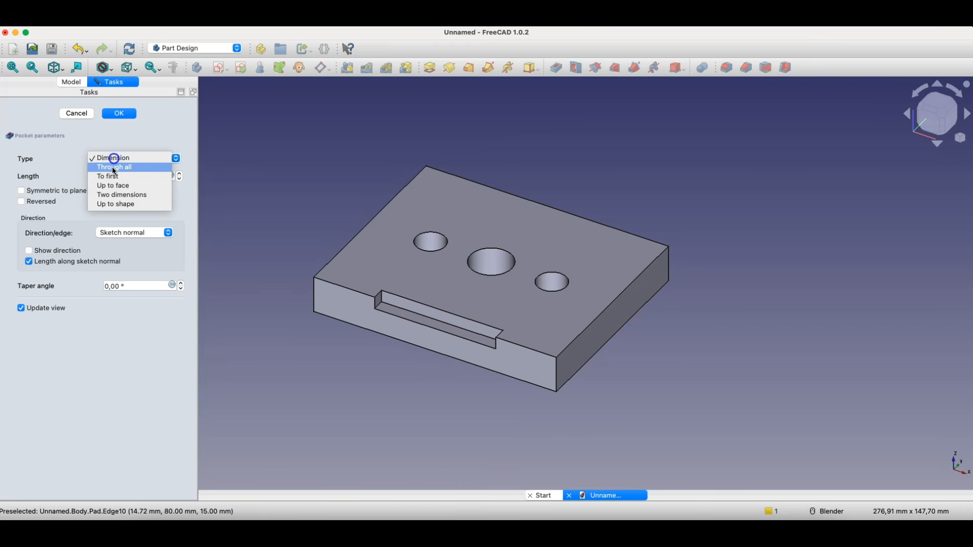
left_click(112, 168)
left_click(130, 116)
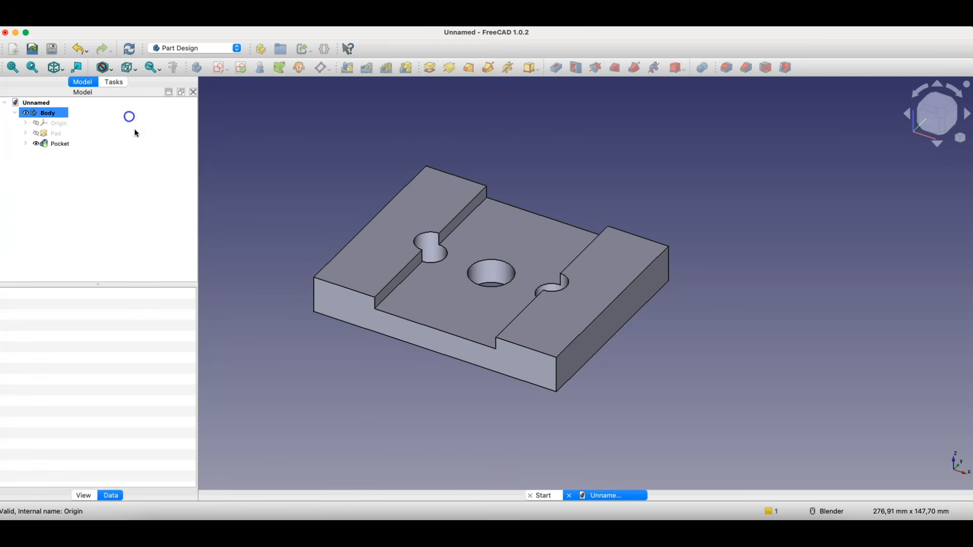
- Edit the Pad's base sketch, set the plate length L1 to 150 mm, and close the sketch
left_click(26, 133)
double_click(70, 146)
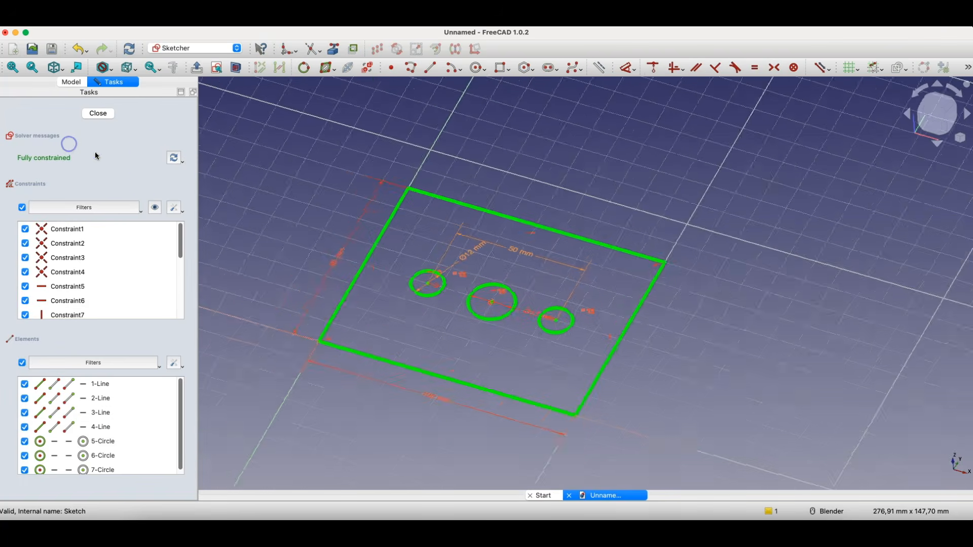
double_click(498, 461)
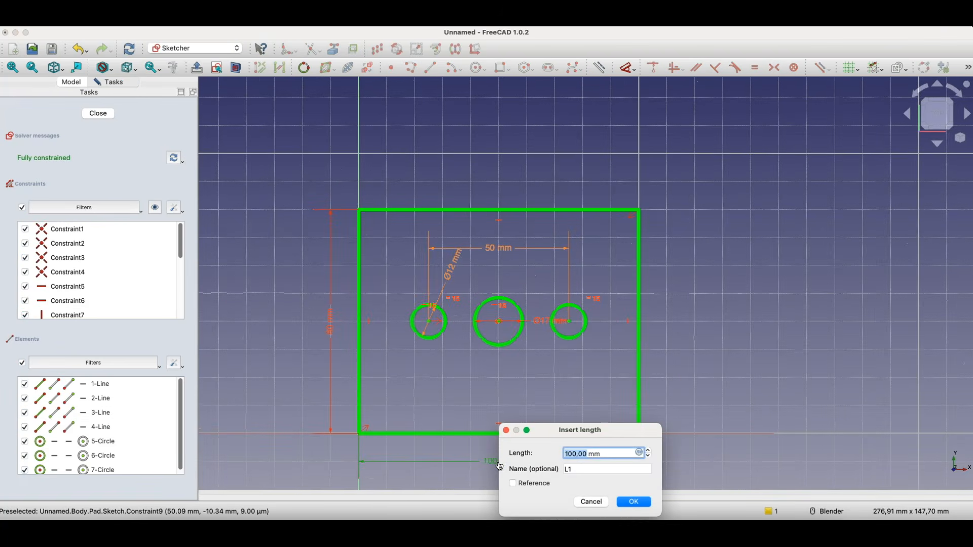
type("150")
key("Return")
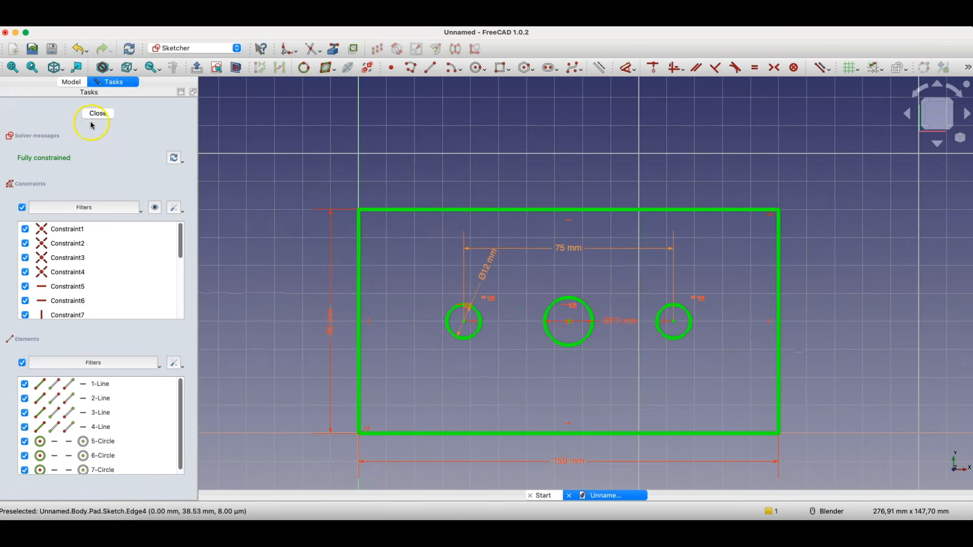
left_click(106, 114)
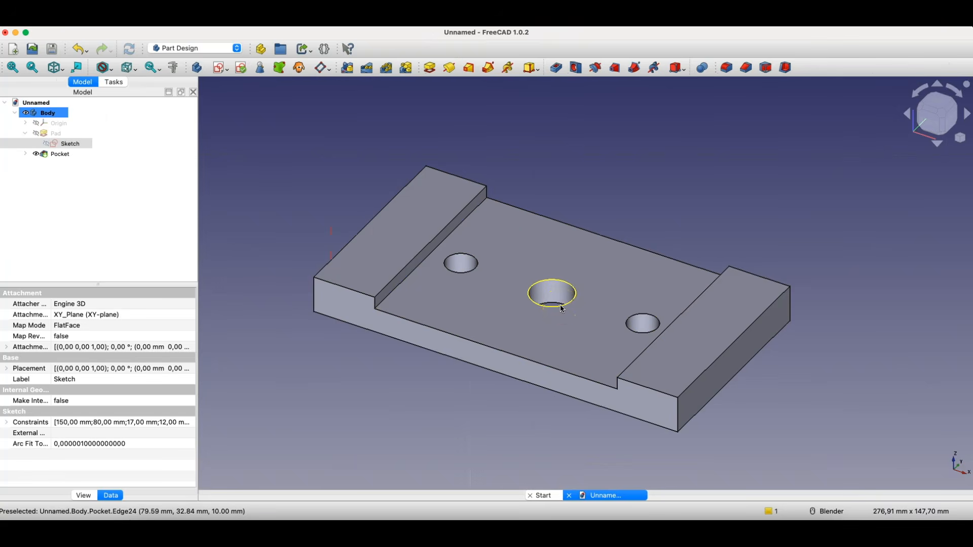
- Edit the Pocket's sketch and delete both 25 mm horizontal dimensions between the rectangle's corners and the plate ends
left_click(25, 133)
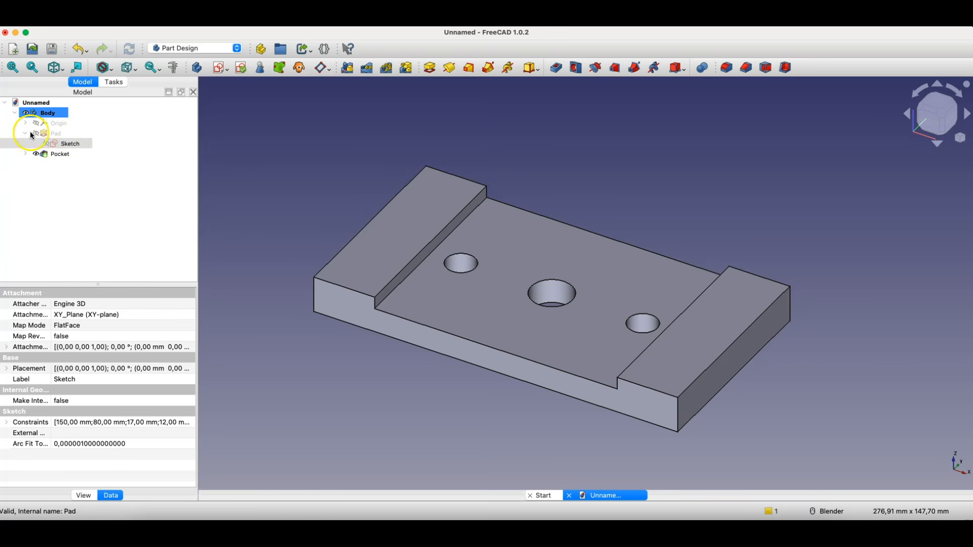
left_click(48, 144)
left_click(25, 143)
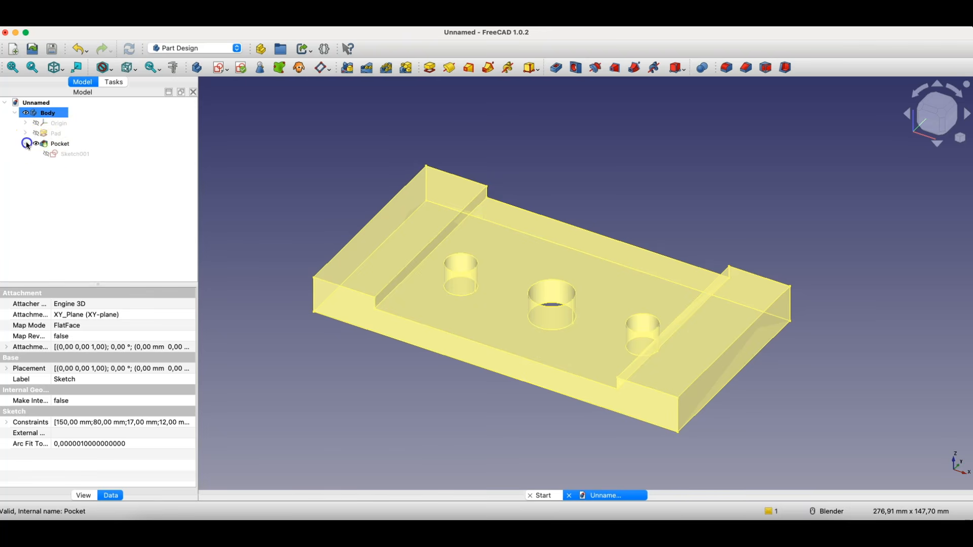
double_click(56, 153)
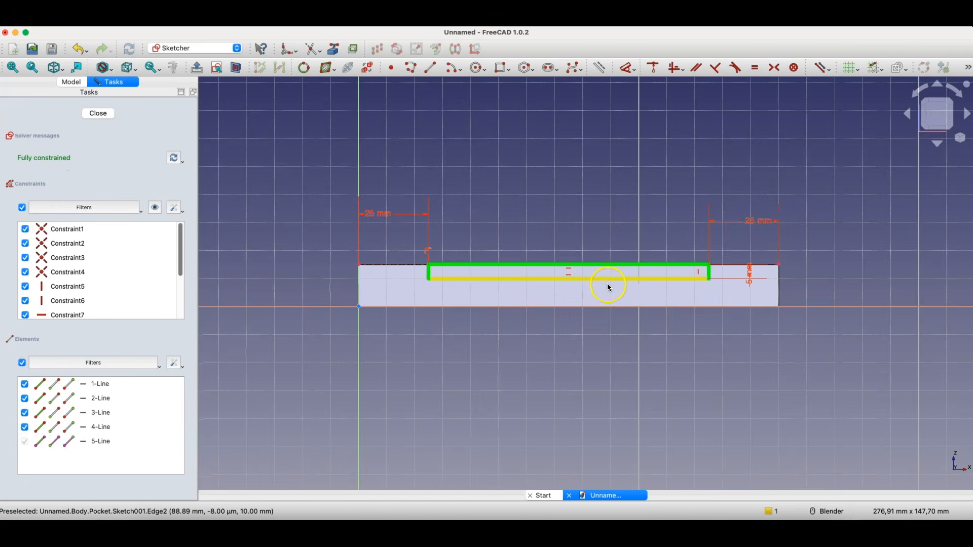
left_click(750, 225)
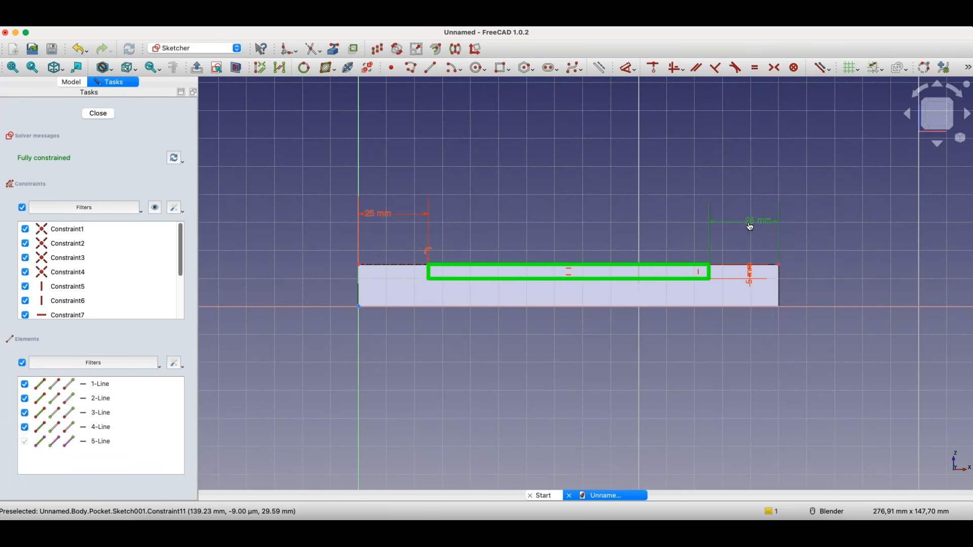
key("Delete")
left_click(386, 214)
key("Delete")
left_click(404, 158)
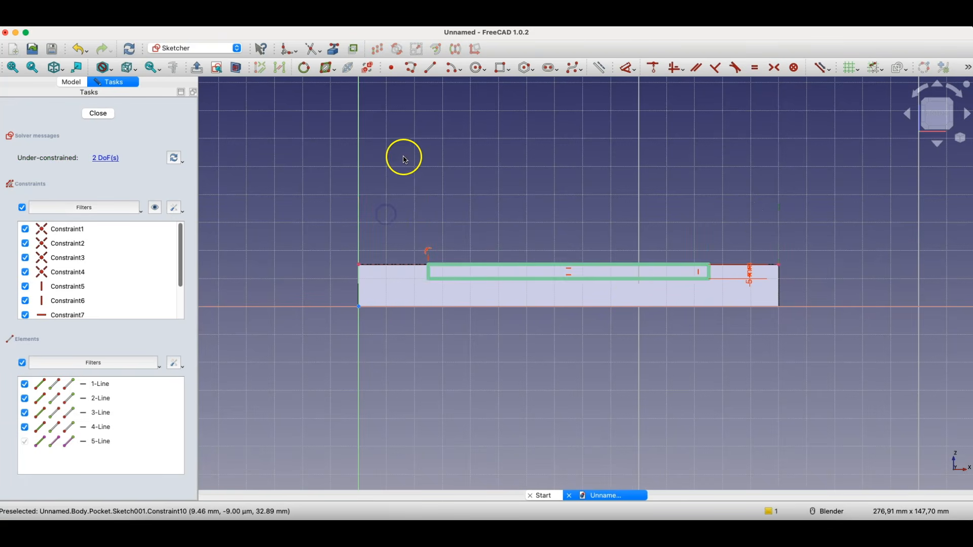
- Draw a vertical line about 24 mm long crossing the rectangle near its middle and convert it to construction geometry
left_click(431, 67)
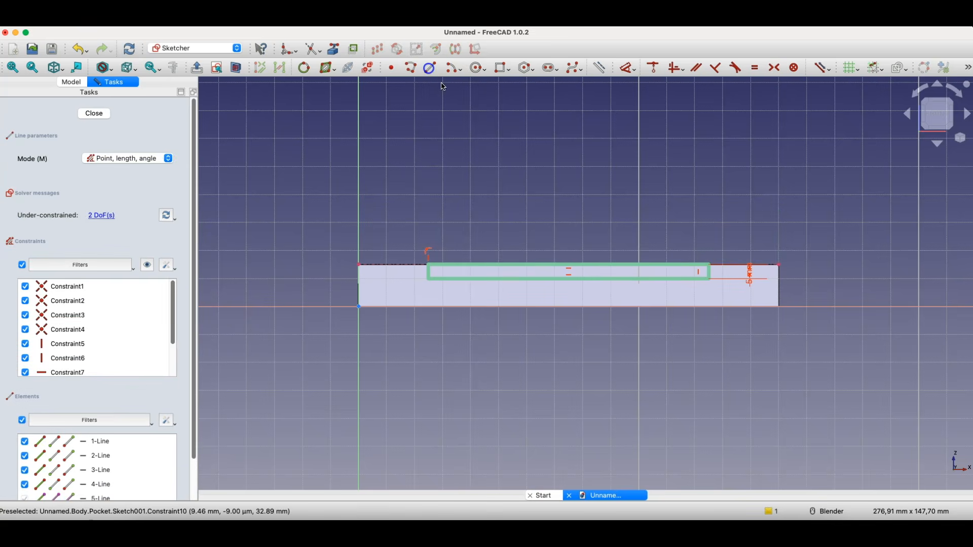
left_click(573, 251)
left_click(572, 319)
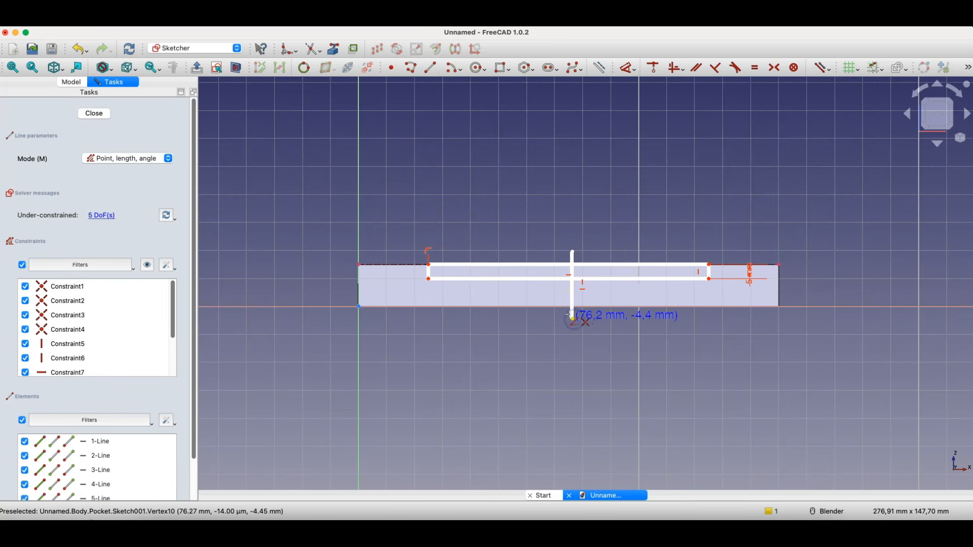
right_click(576, 189)
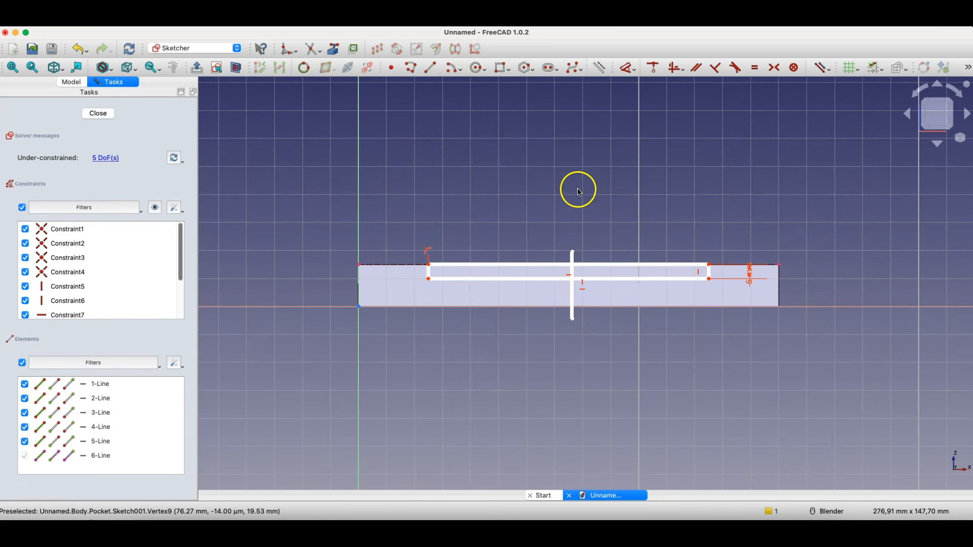
left_click(574, 296)
left_click(600, 68)
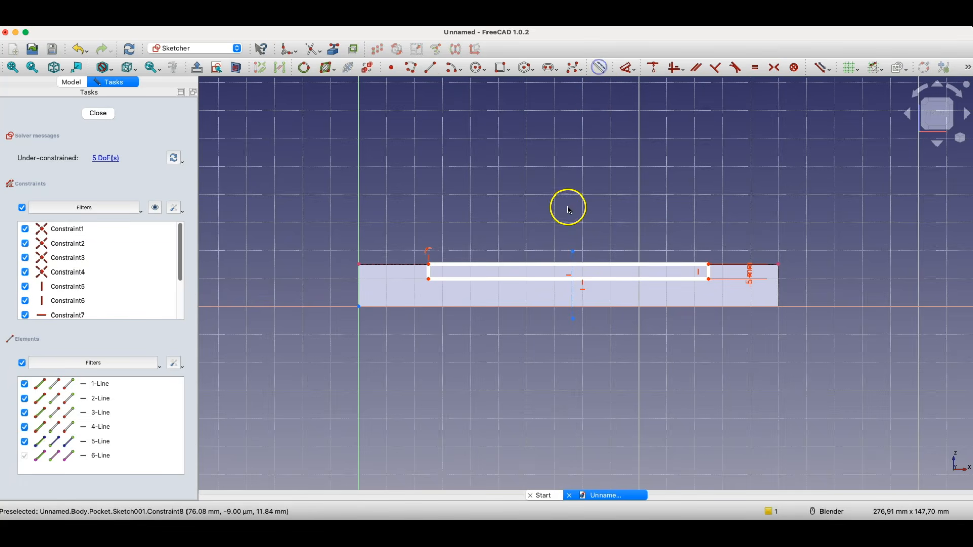
- Constrain the end points of the referenced plate edge symmetric about the construction line's upper endpoint
scroll(570, 261, "up", 3)
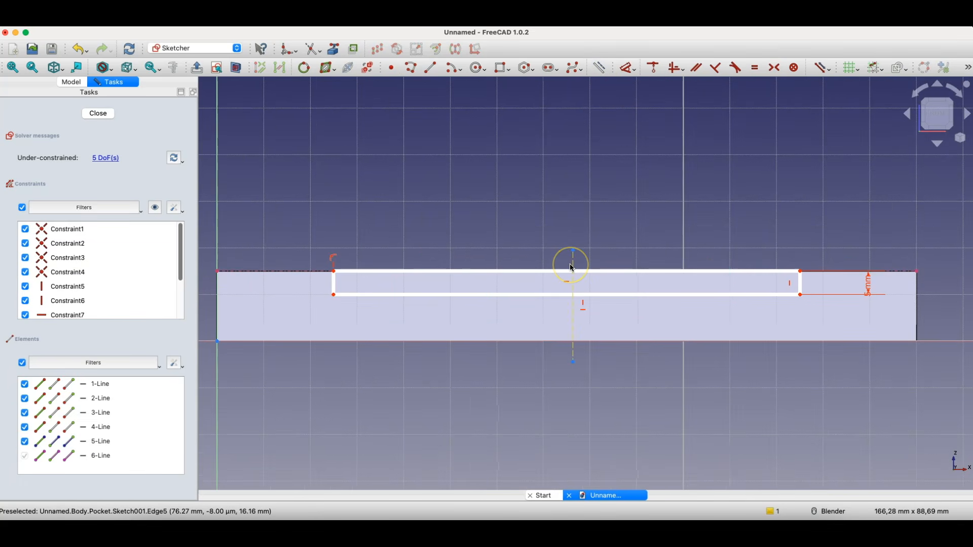
left_click(218, 272)
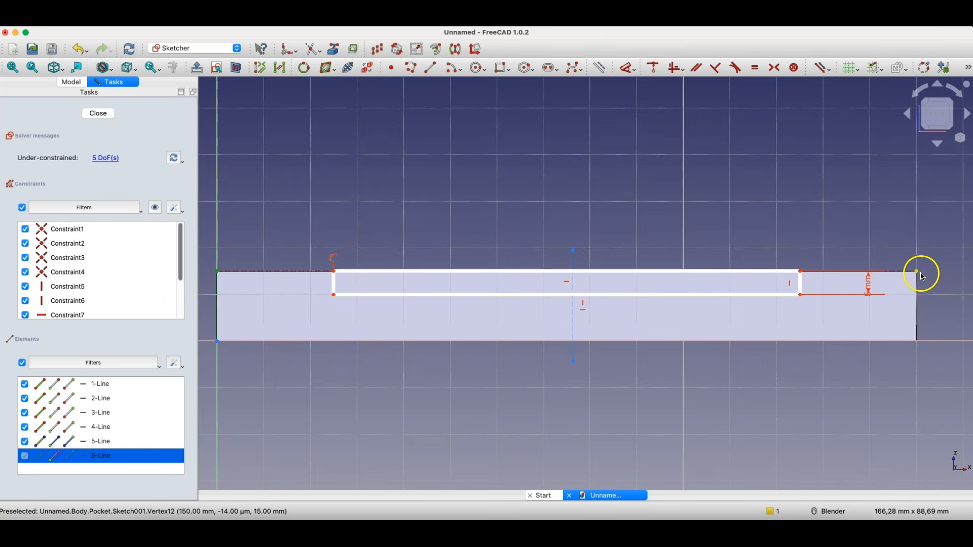
left_click(574, 250)
left_click(774, 67)
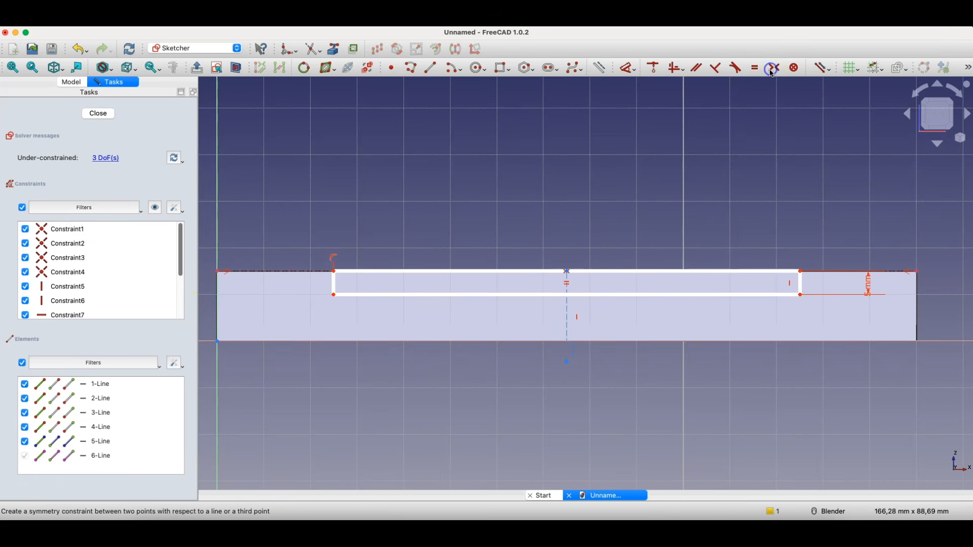
- Constrain the rectangle's two upper corners symmetric about the construction line's upper endpoint, and narrow the rectangle to about 70 mm
left_click(333, 271)
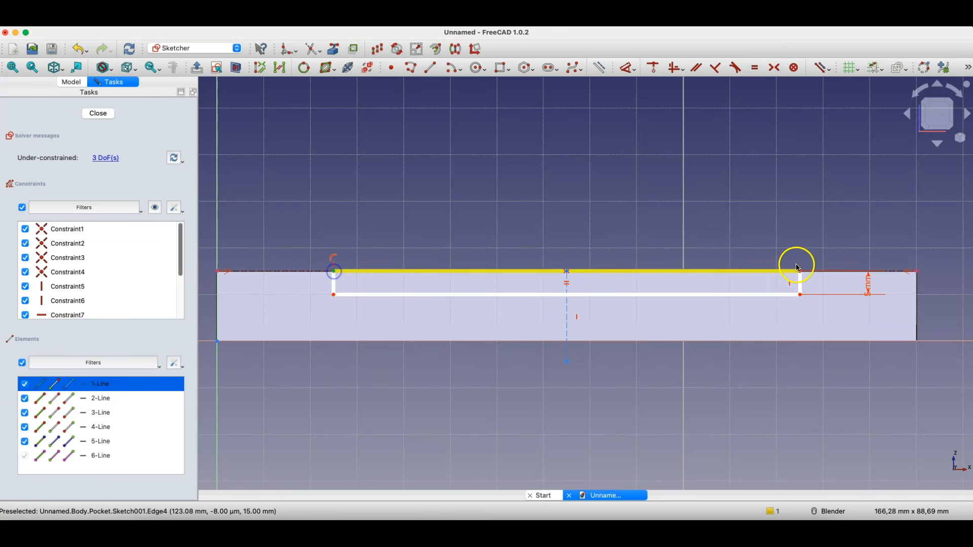
left_click(800, 272)
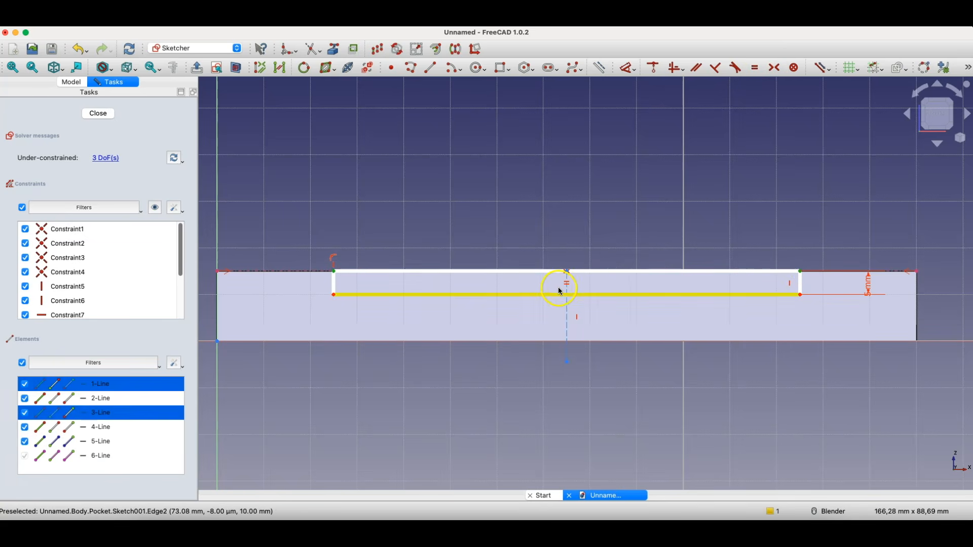
left_click(568, 272)
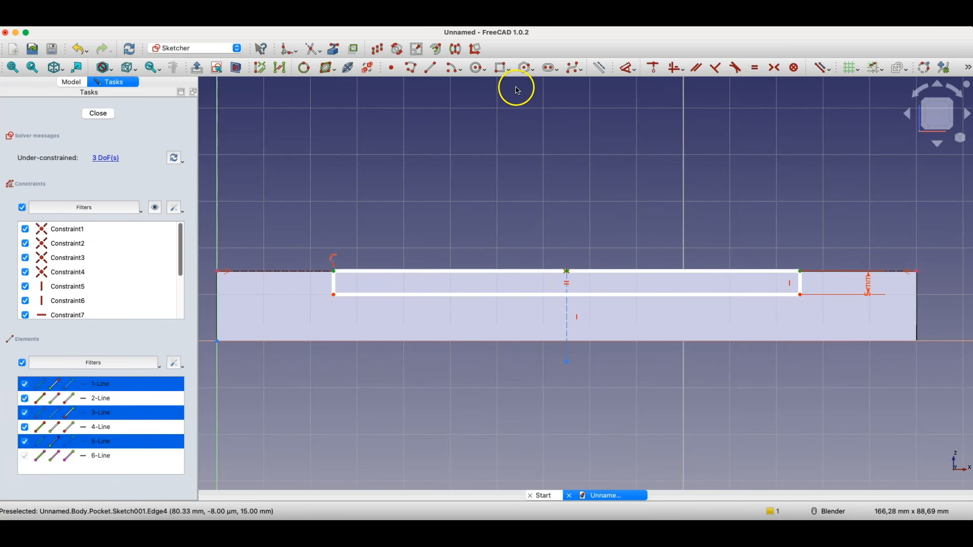
left_click(773, 67)
left_click_drag(334, 271, 404, 271)
- Dimension the length of the rectangle's lower edge and open the expression editor for its value
left_click(471, 295)
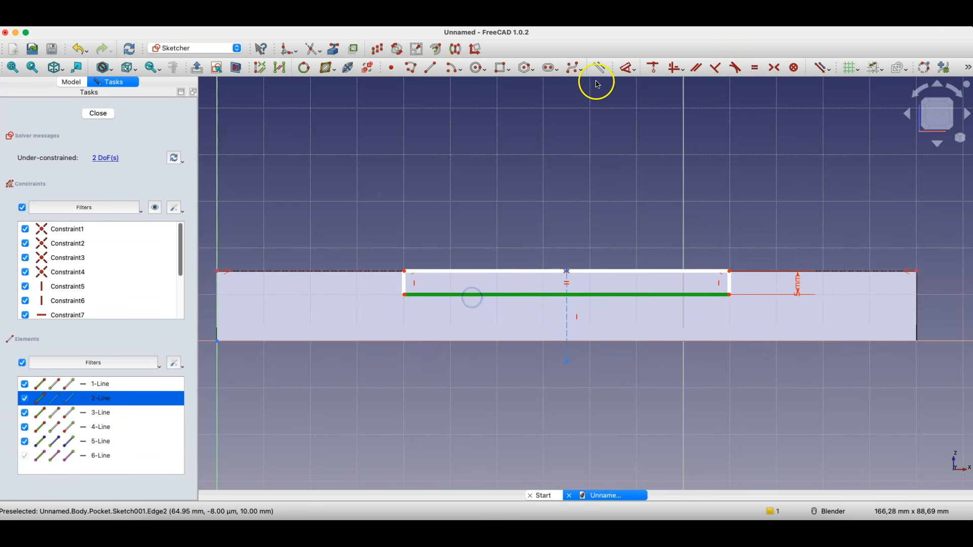
left_click(629, 68)
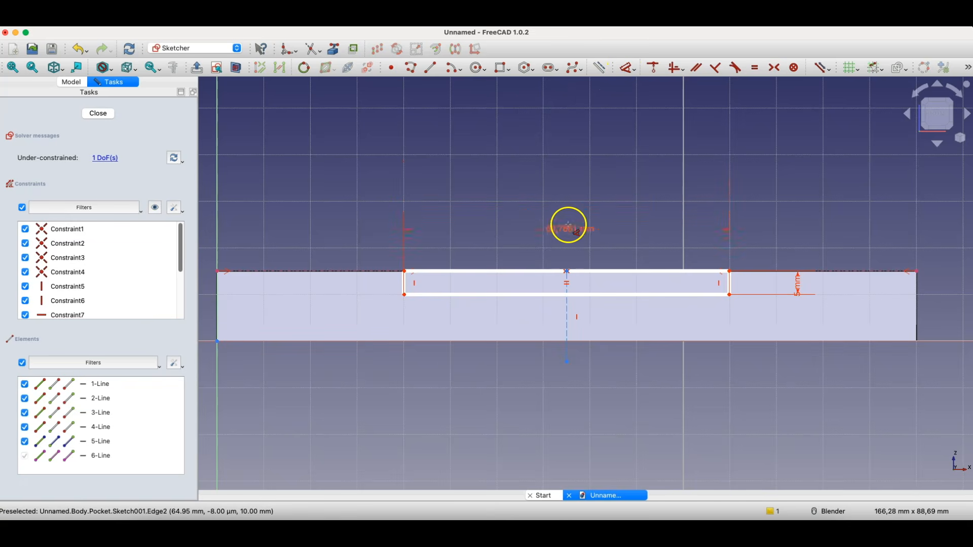
left_click(563, 206)
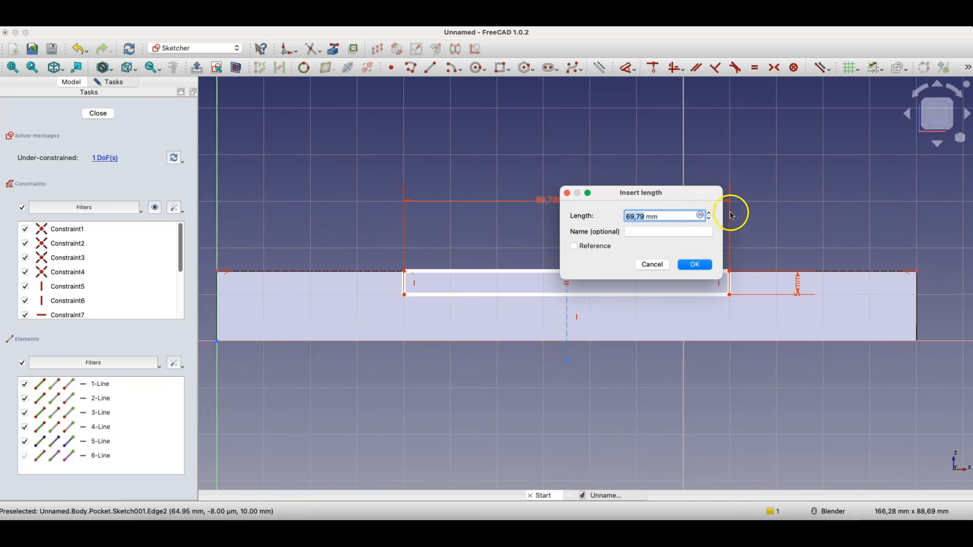
left_click(701, 216)
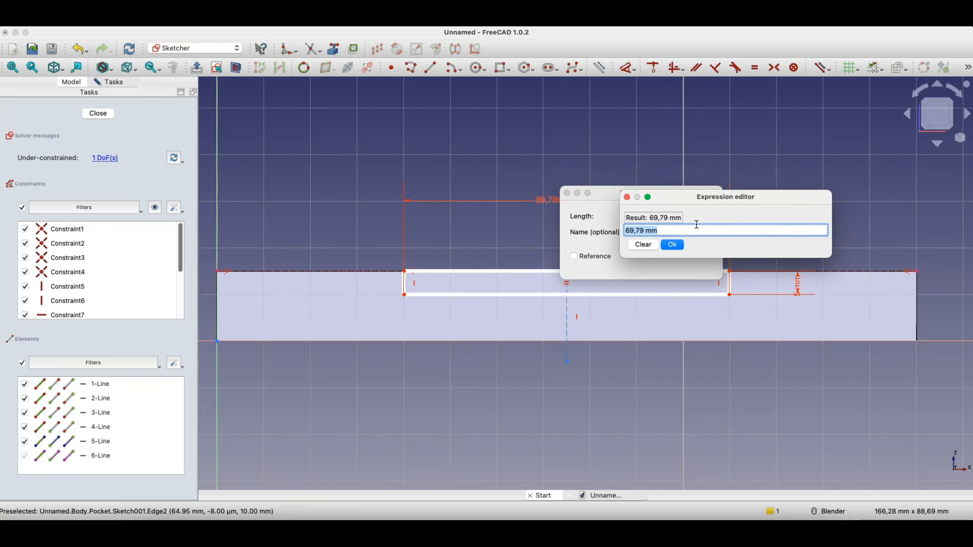
type("con")
key("Down")
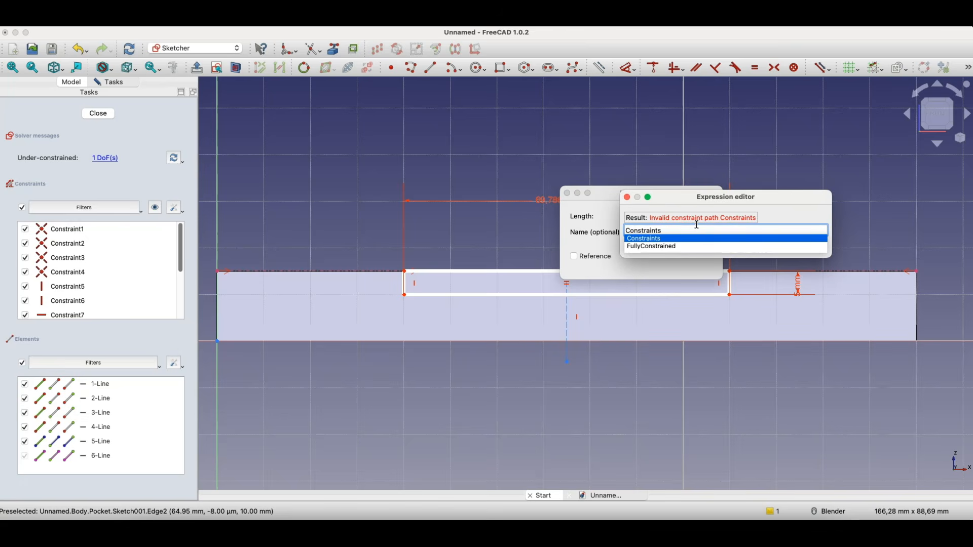
type(".")
key("BackSpace")
type(".")
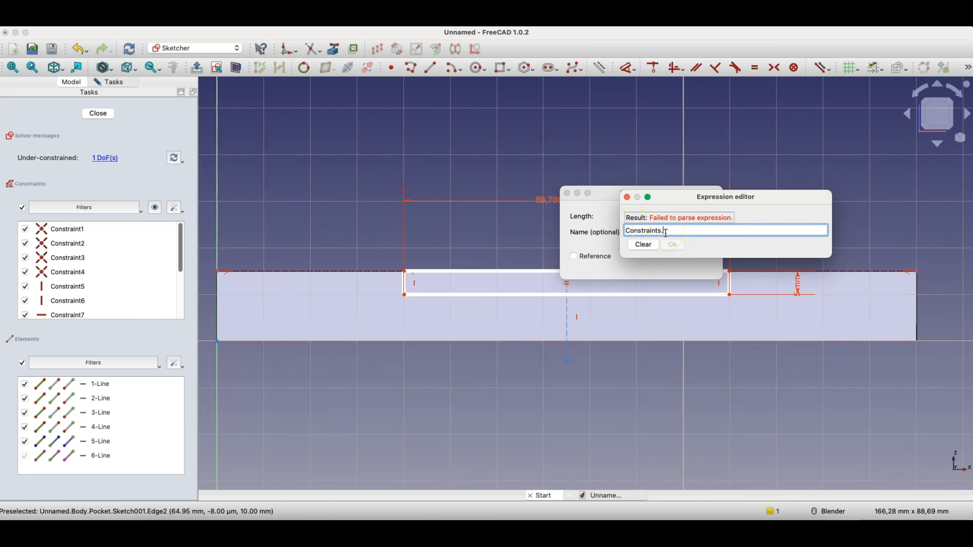
key("BackSpace")
key("BackSpace")
key("BackSpace")
key("BackSpace")
key("BackSpace")
key("BackSpace")
key("BackSpace")
key("BackSpace")
key("BackSpace")
key("BackSpace")
key("BackSpace")
key("BackSpace")
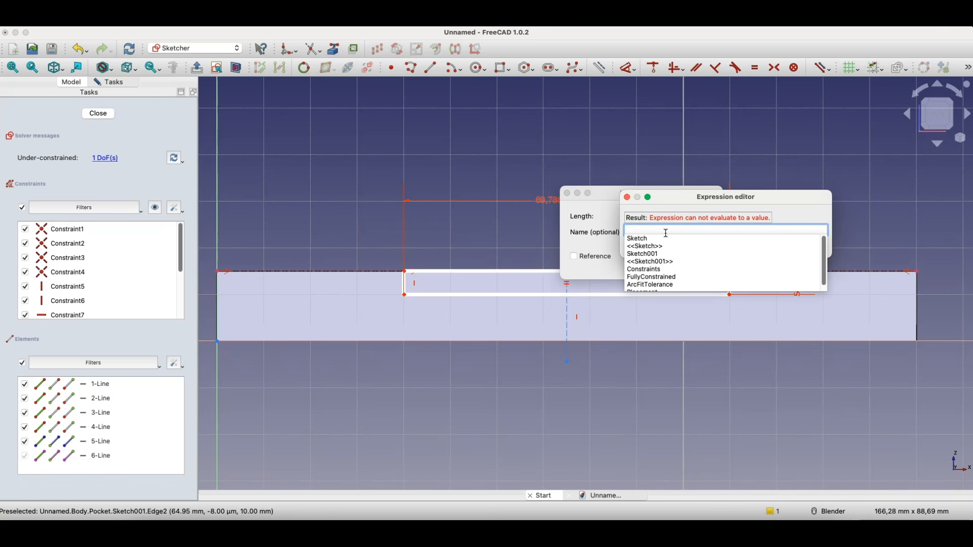
- Set the rectangle's length to the expression Sketch.Constraints.L1/3 and close the sketch
key("Down")
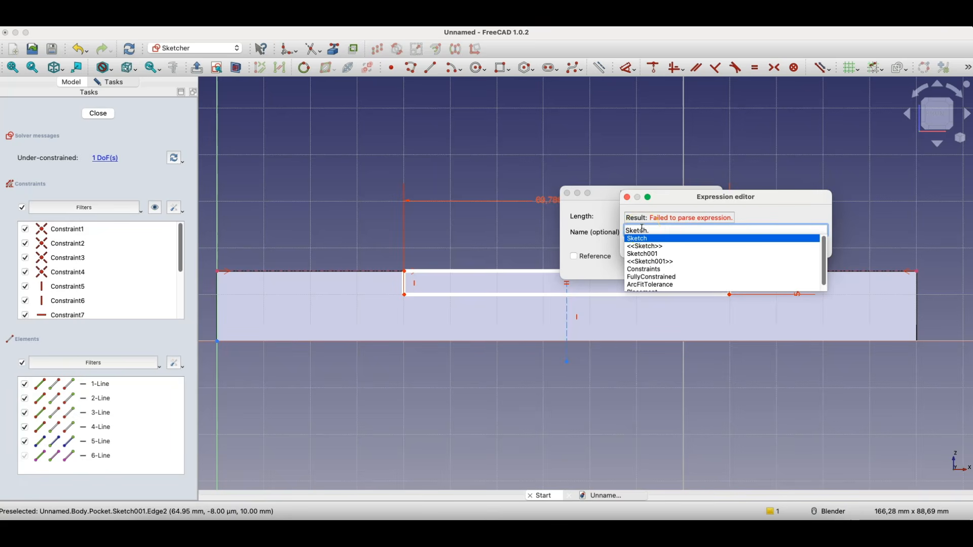
type("con")
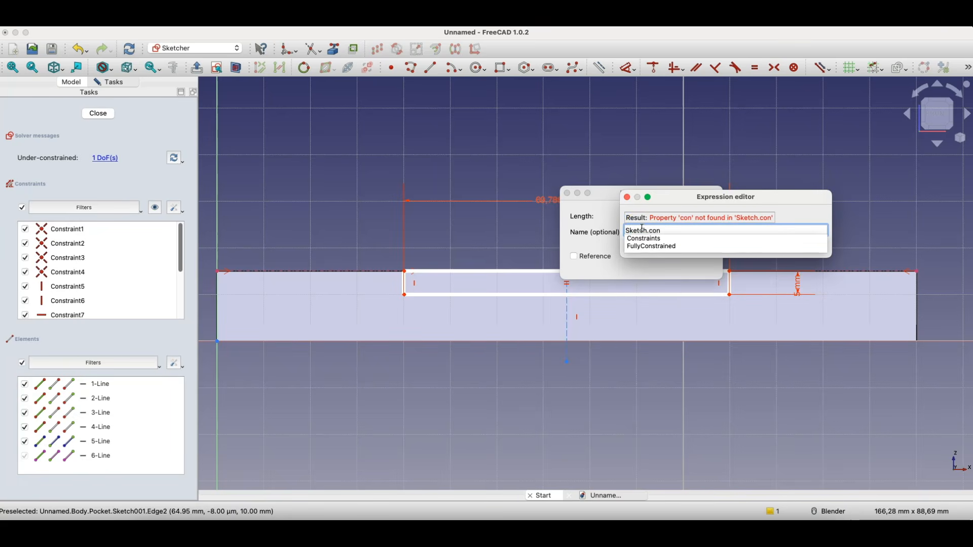
key("Down")
type("l")
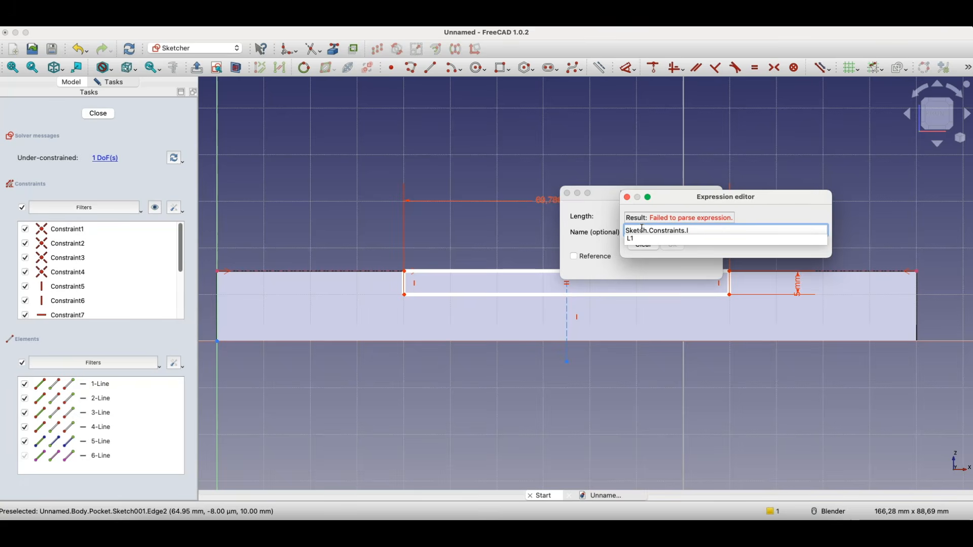
key("Down")
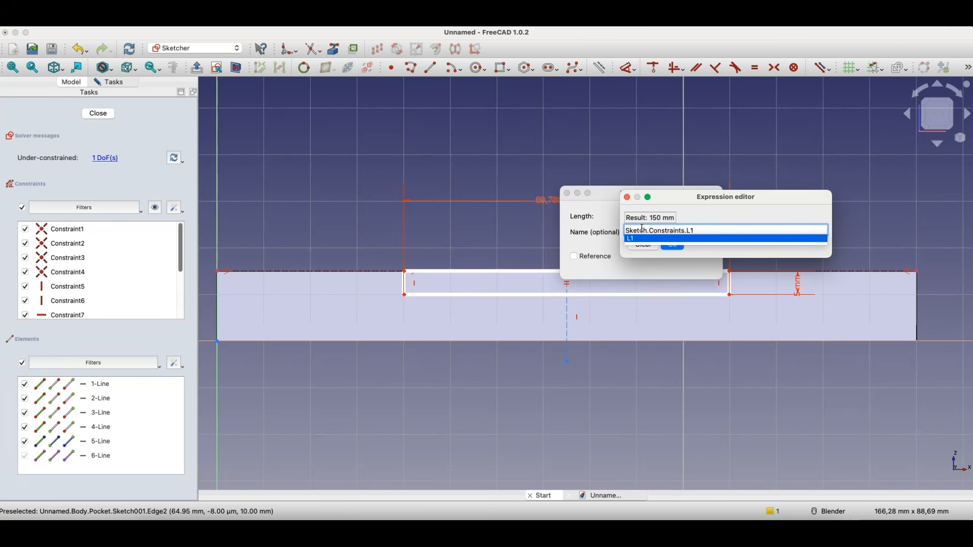
type("/3")
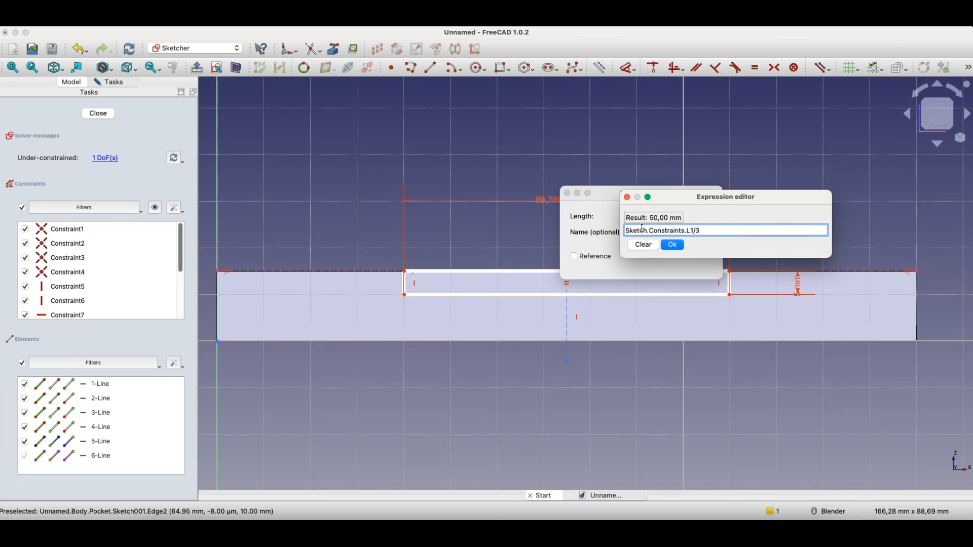
left_click(672, 245)
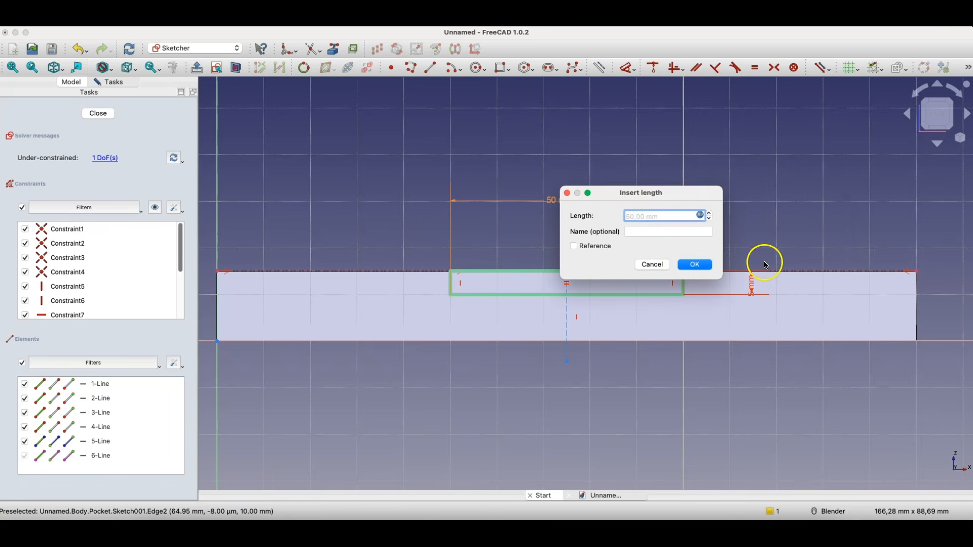
left_click(693, 264)
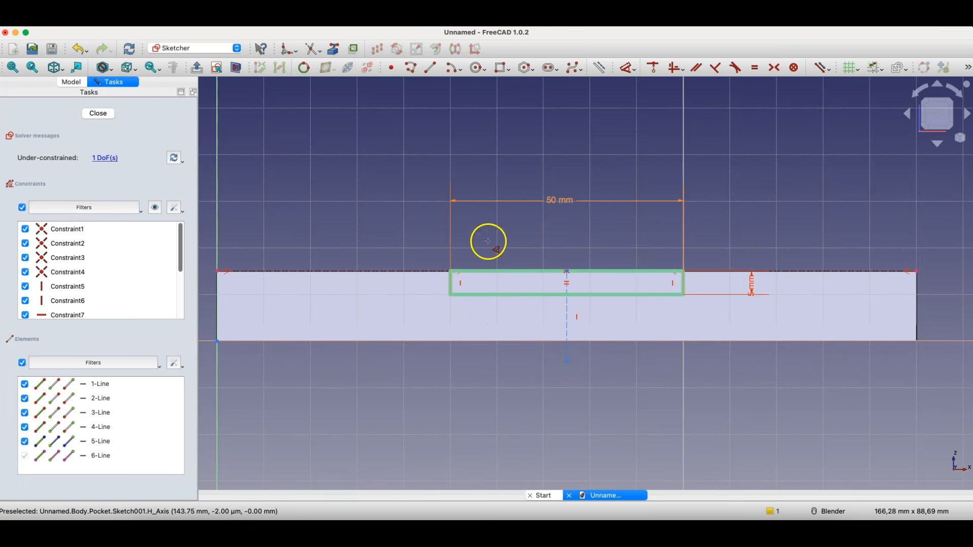
left_click(98, 113)
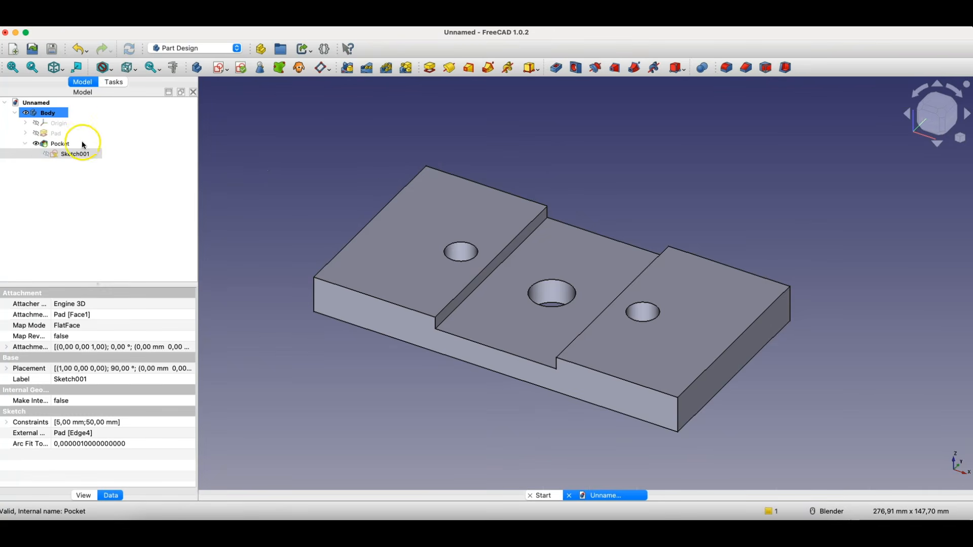
- Set the L1 constraint of the Pad's base sketch to 200 mm directly in its properties, then clear the selection
left_click(26, 134)
left_click(68, 144)
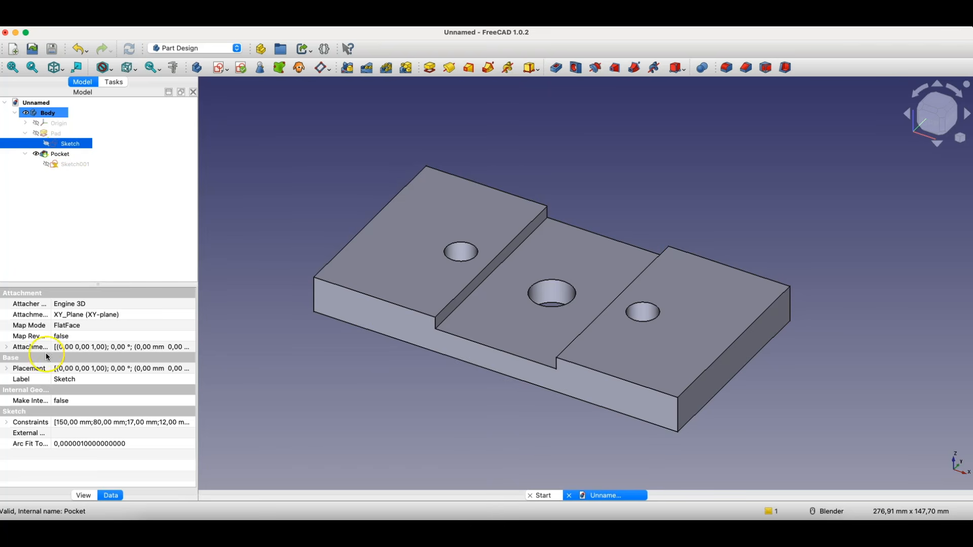
left_click(8, 423)
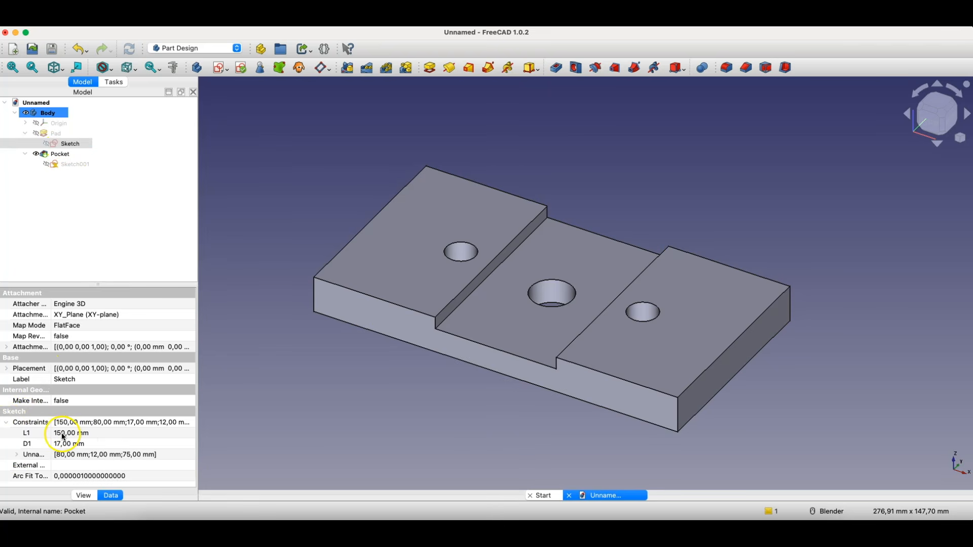
left_click(64, 435)
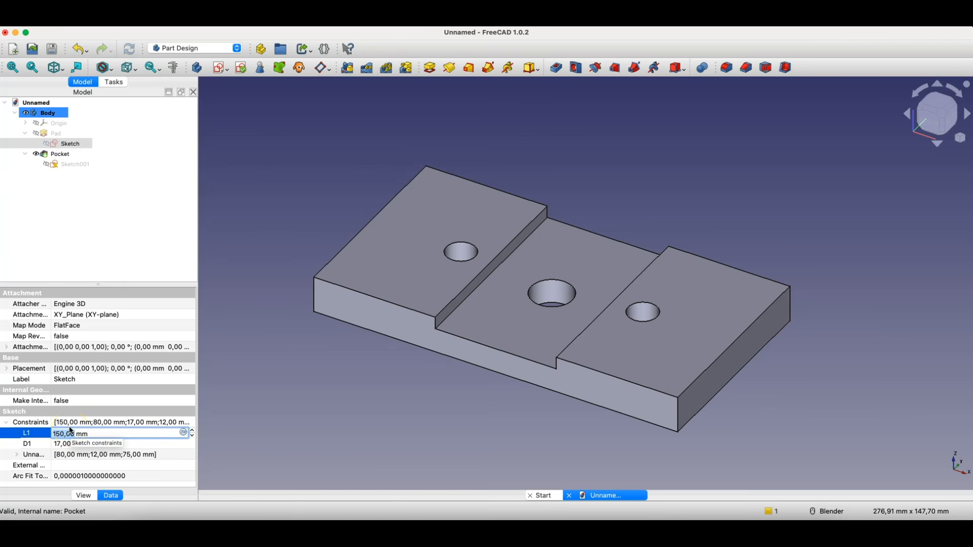
type("200")
key("Return")
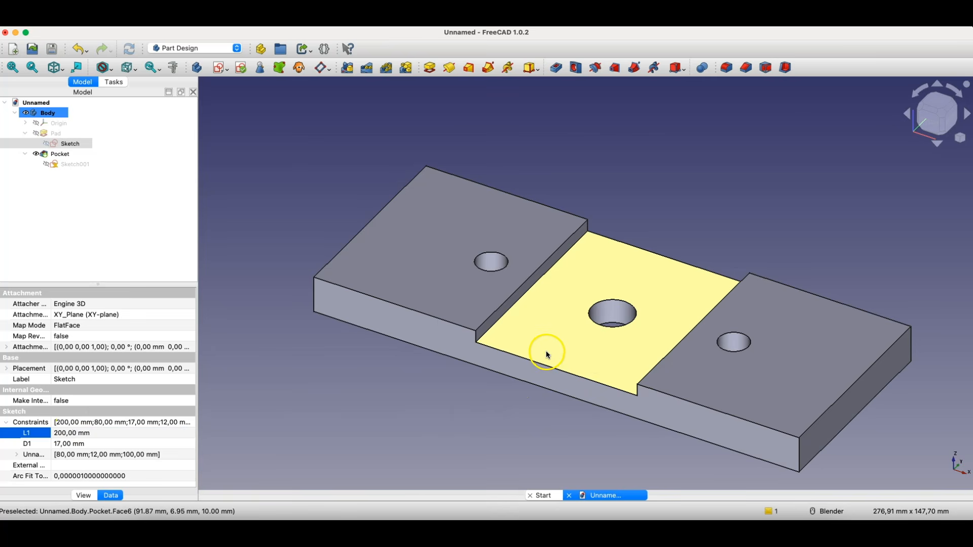
left_click(415, 389)
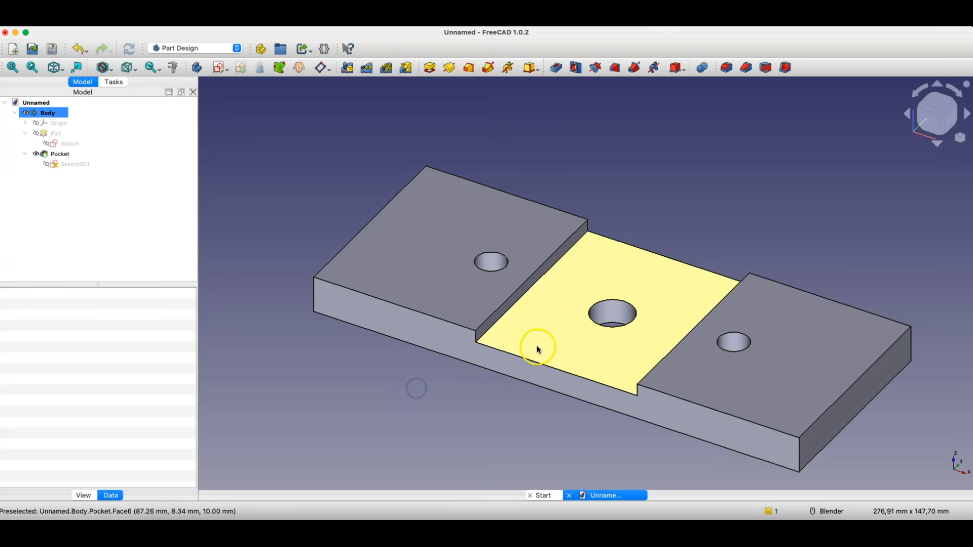
- Set the L1 constraint of the Pad's base sketch to 300 mm in its properties, then open the Pocket's sketch to check the channel width and close it
left_click(530, 356)
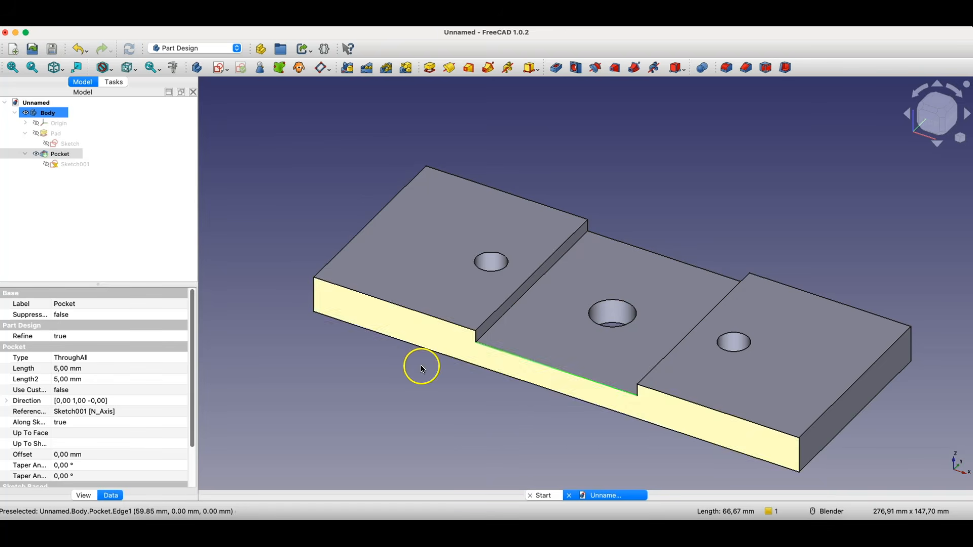
left_click(68, 144)
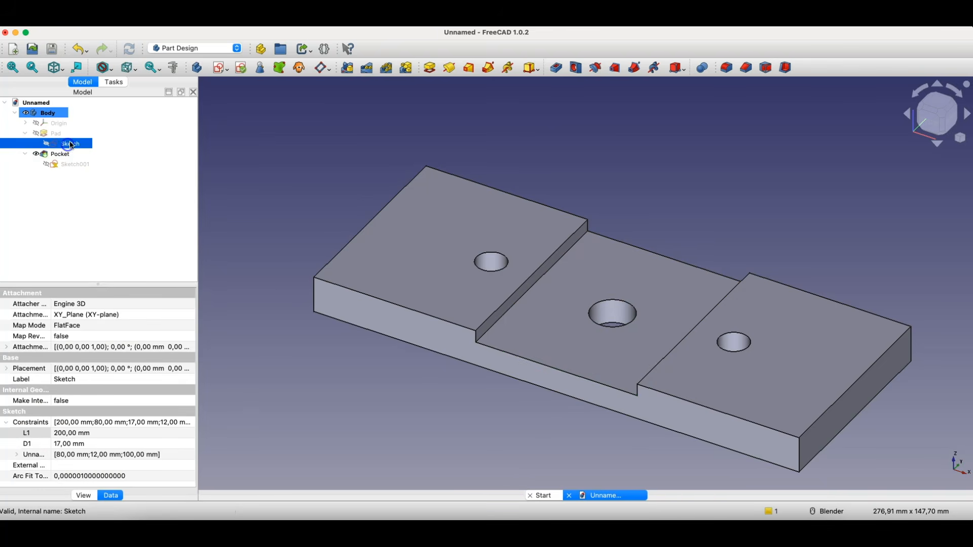
left_click(63, 433)
type("300")
key("Return")
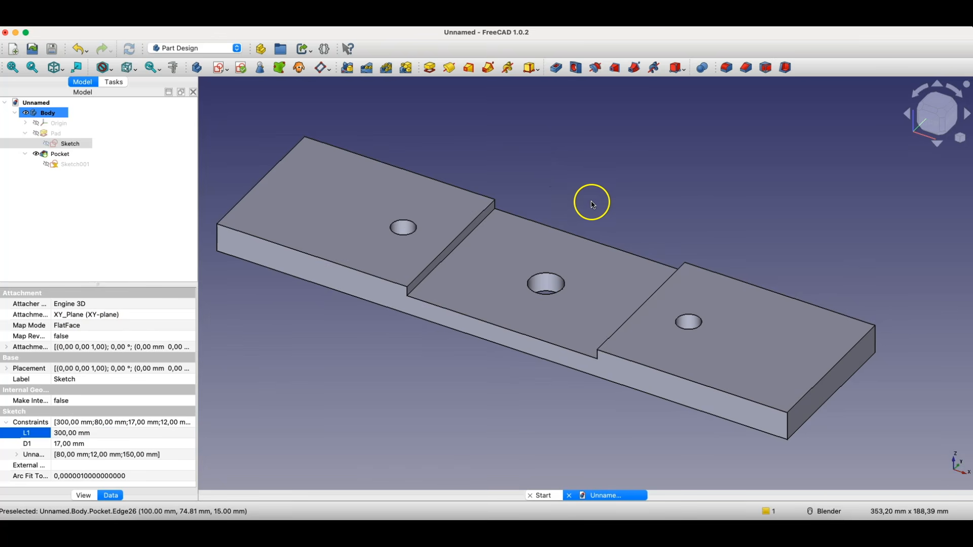
double_click(70, 164)
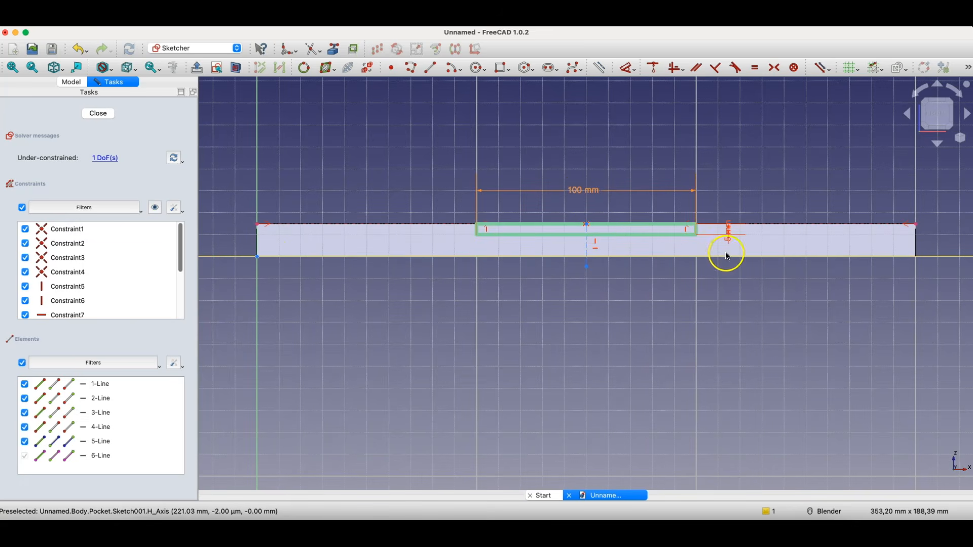
left_click(97, 114)
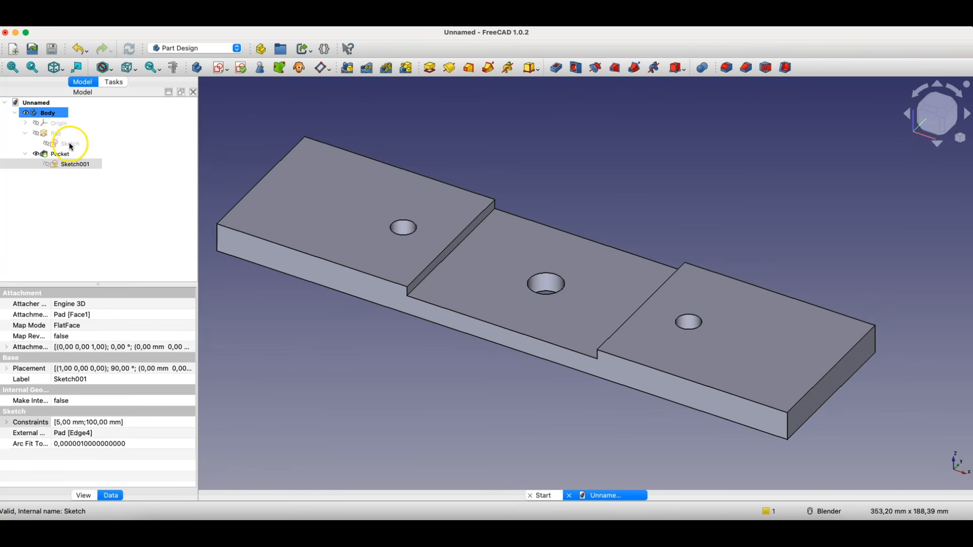
- Edit the Pad's base sketch, set the plate's overall length dimension L1 to 120 mm, close the sketch and inspect the updated plate
double_click(70, 145)
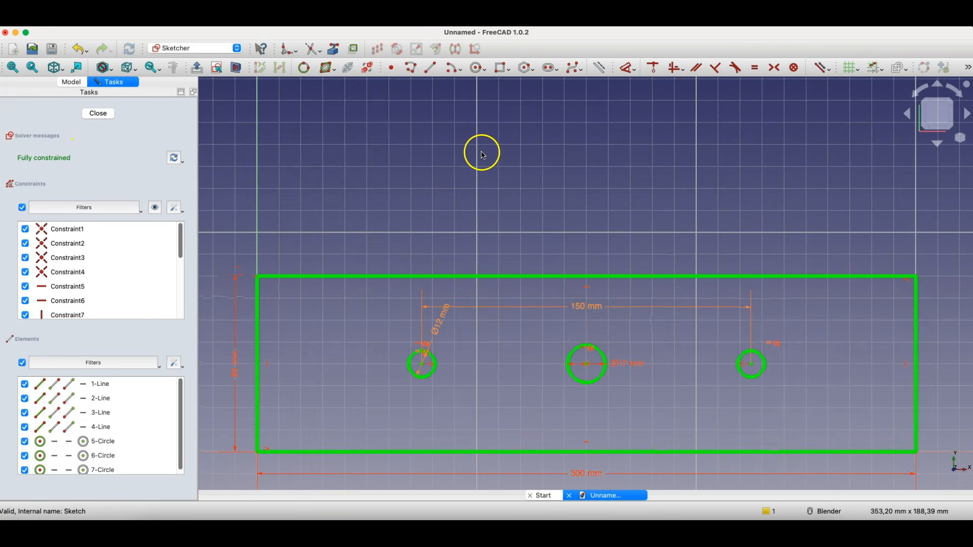
scroll(560, 297, "down", 3)
double_click(541, 345)
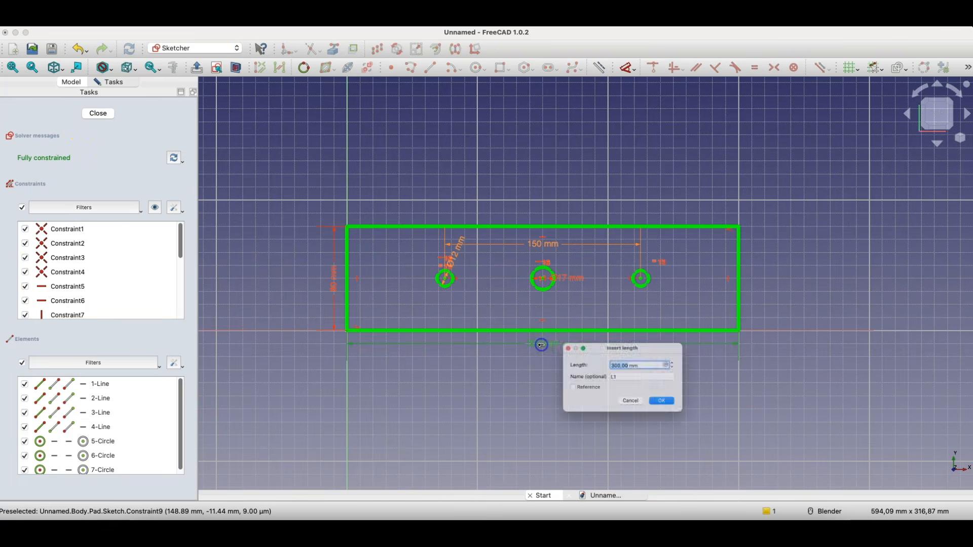
type("120")
key("Return")
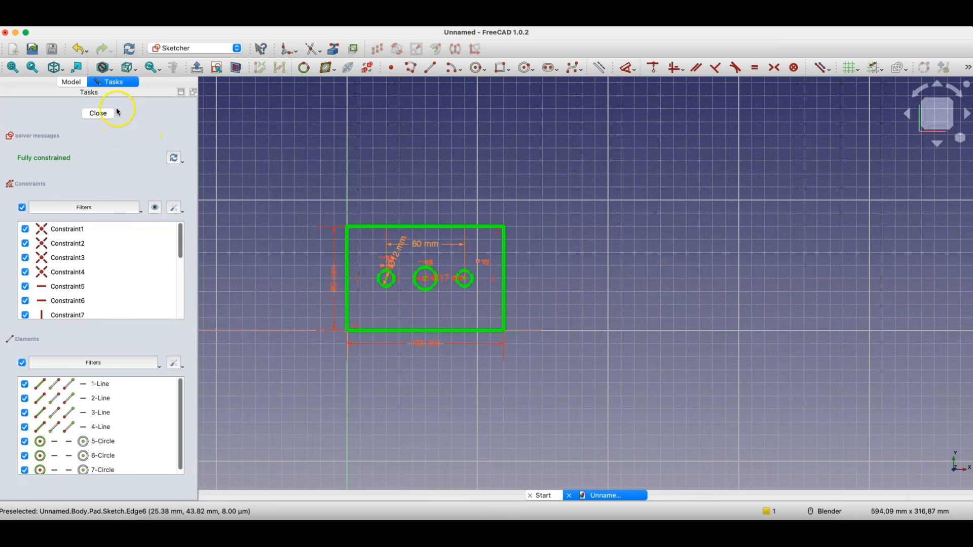
left_click(101, 113)
middle_click_drag(403, 196, 551, 310)
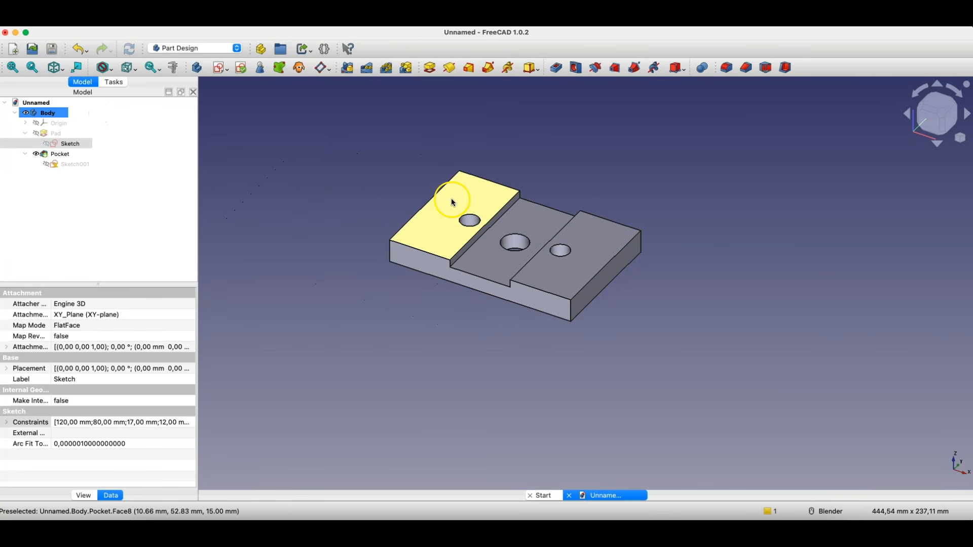
scroll(452, 202, "up", 3)
scroll(453, 202, "down", 1)
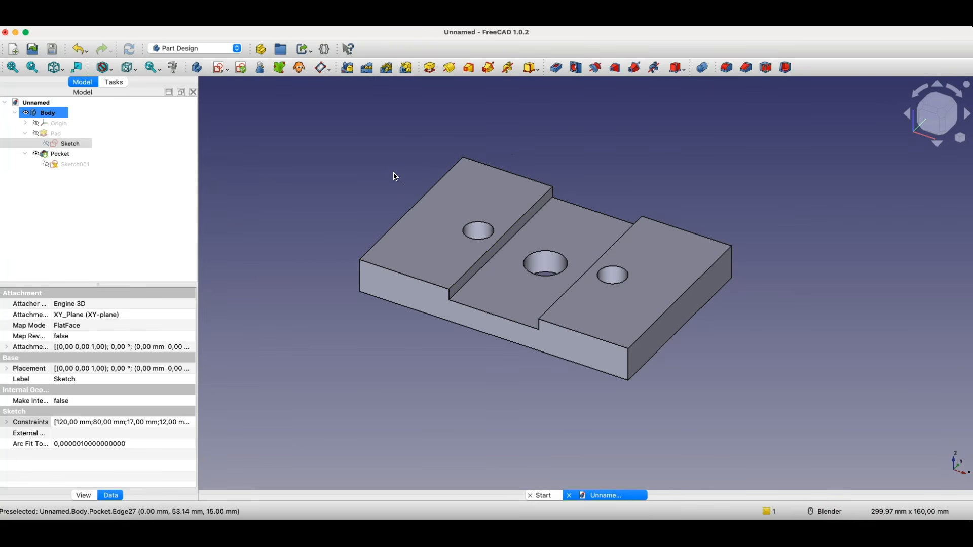